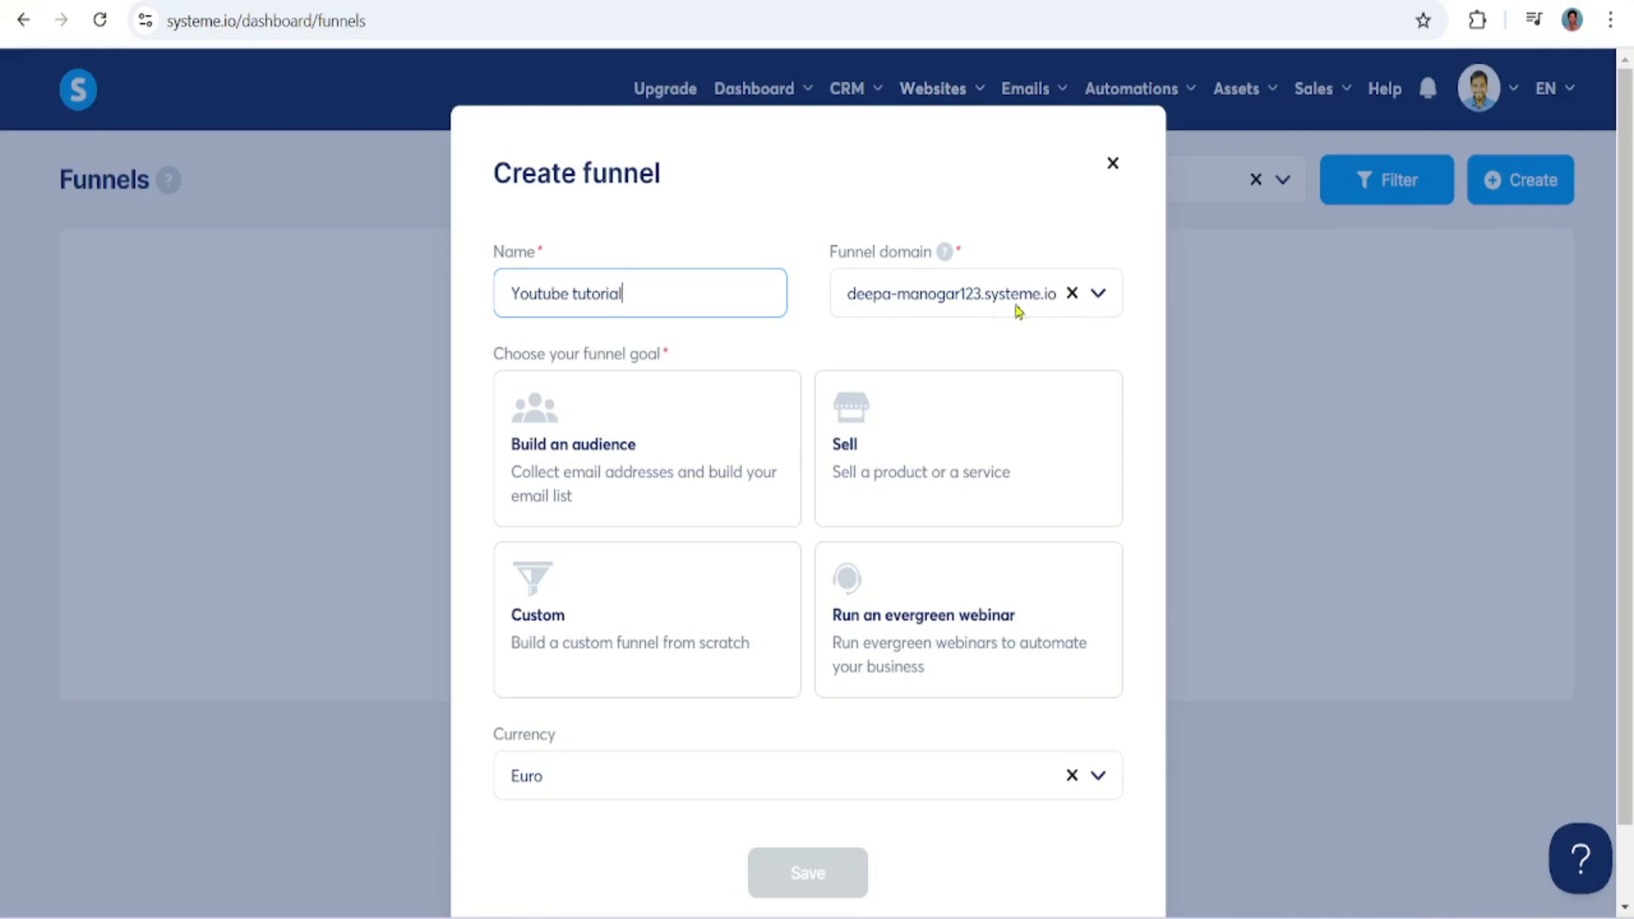
left_click(1015, 311)
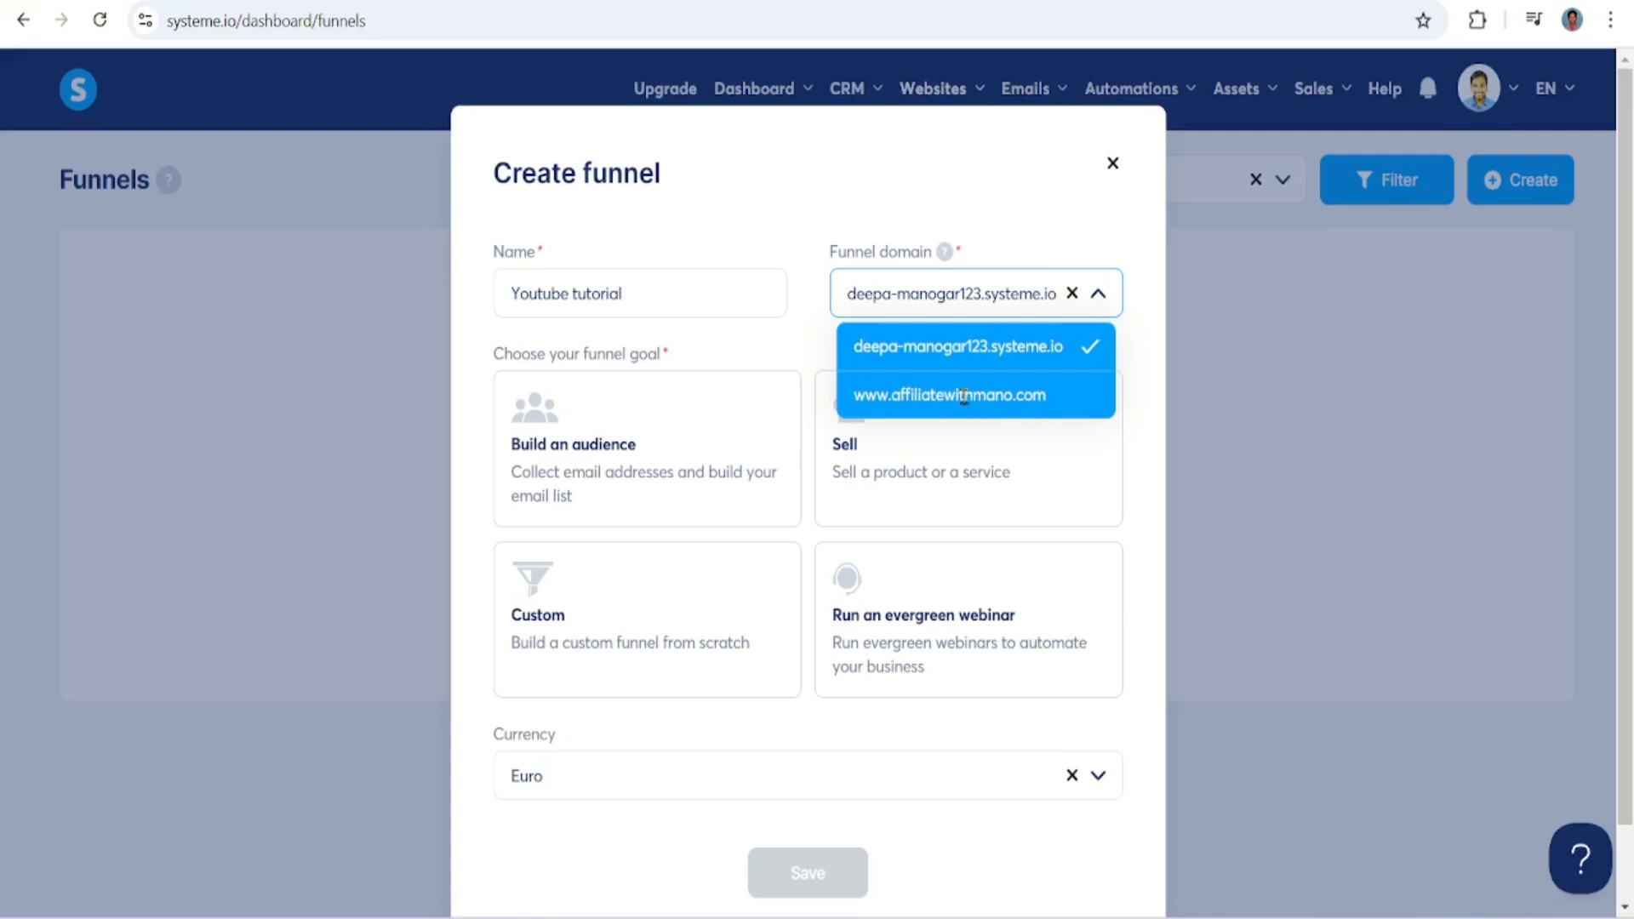
left_click(963, 396)
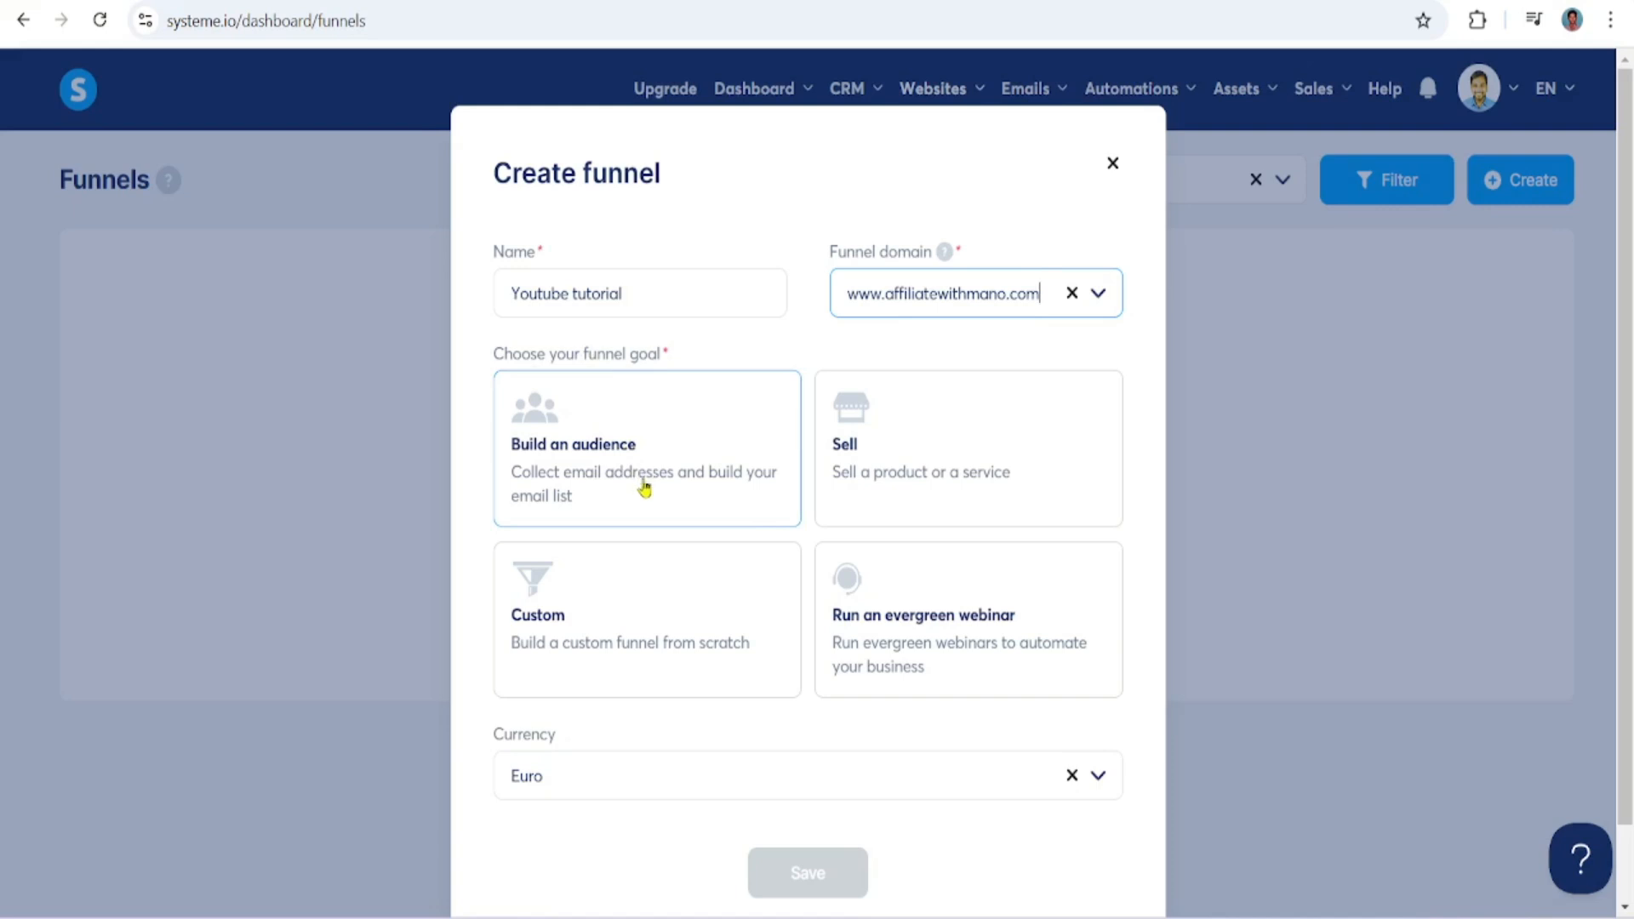
left_click(577, 429)
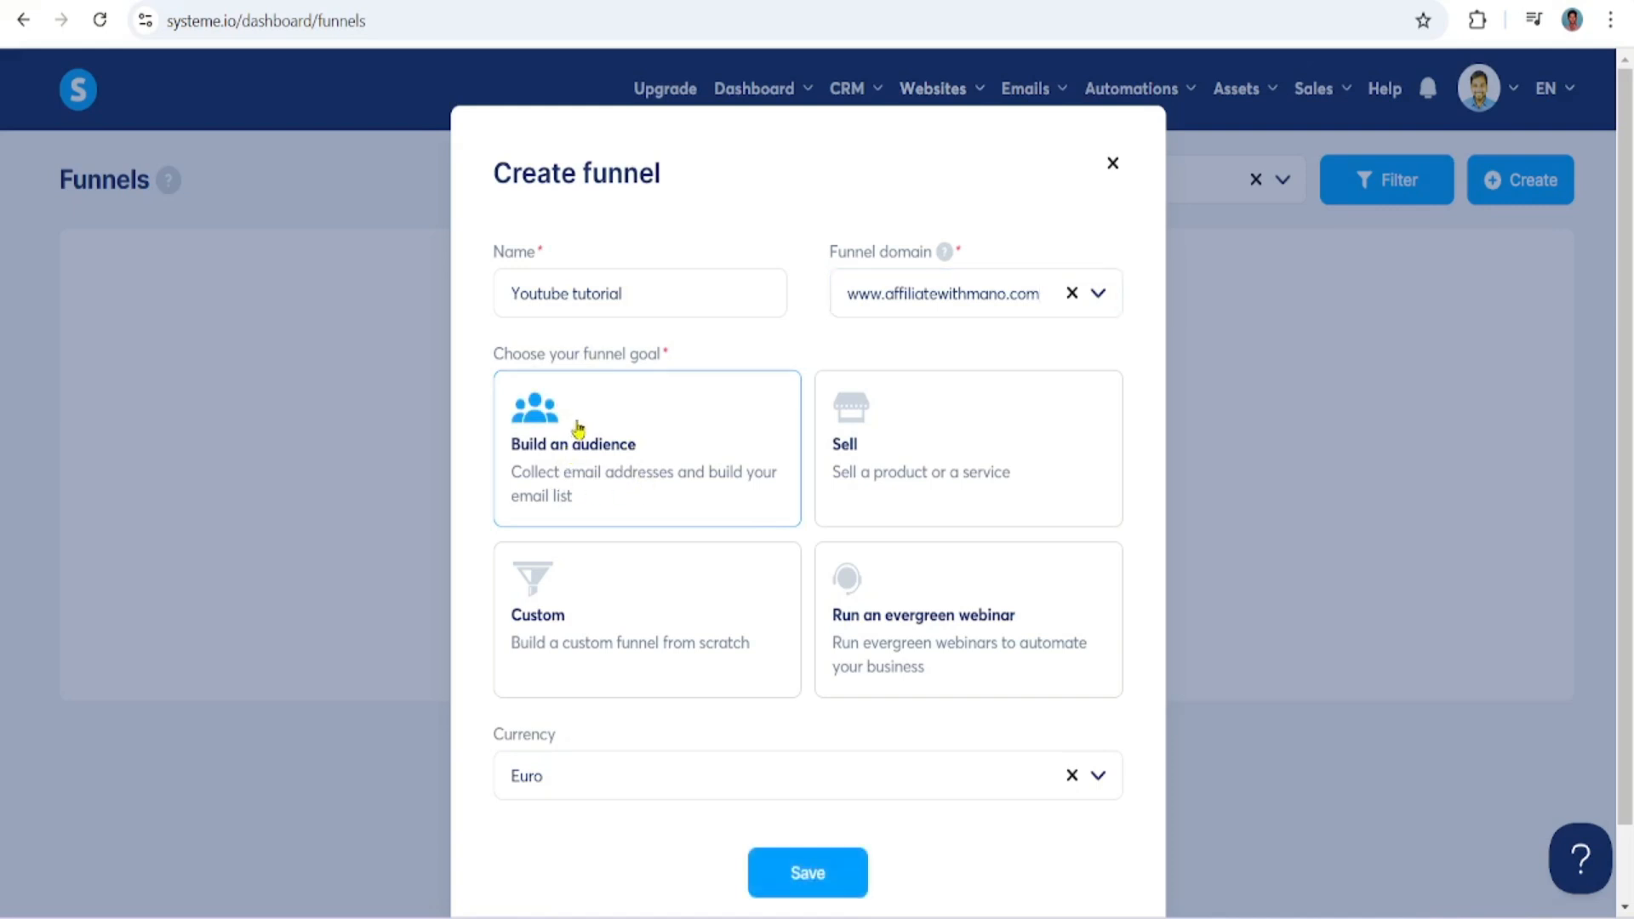
left_click(1099, 777)
left_click_drag(1101, 515, 1080, 726)
left_click(837, 637)
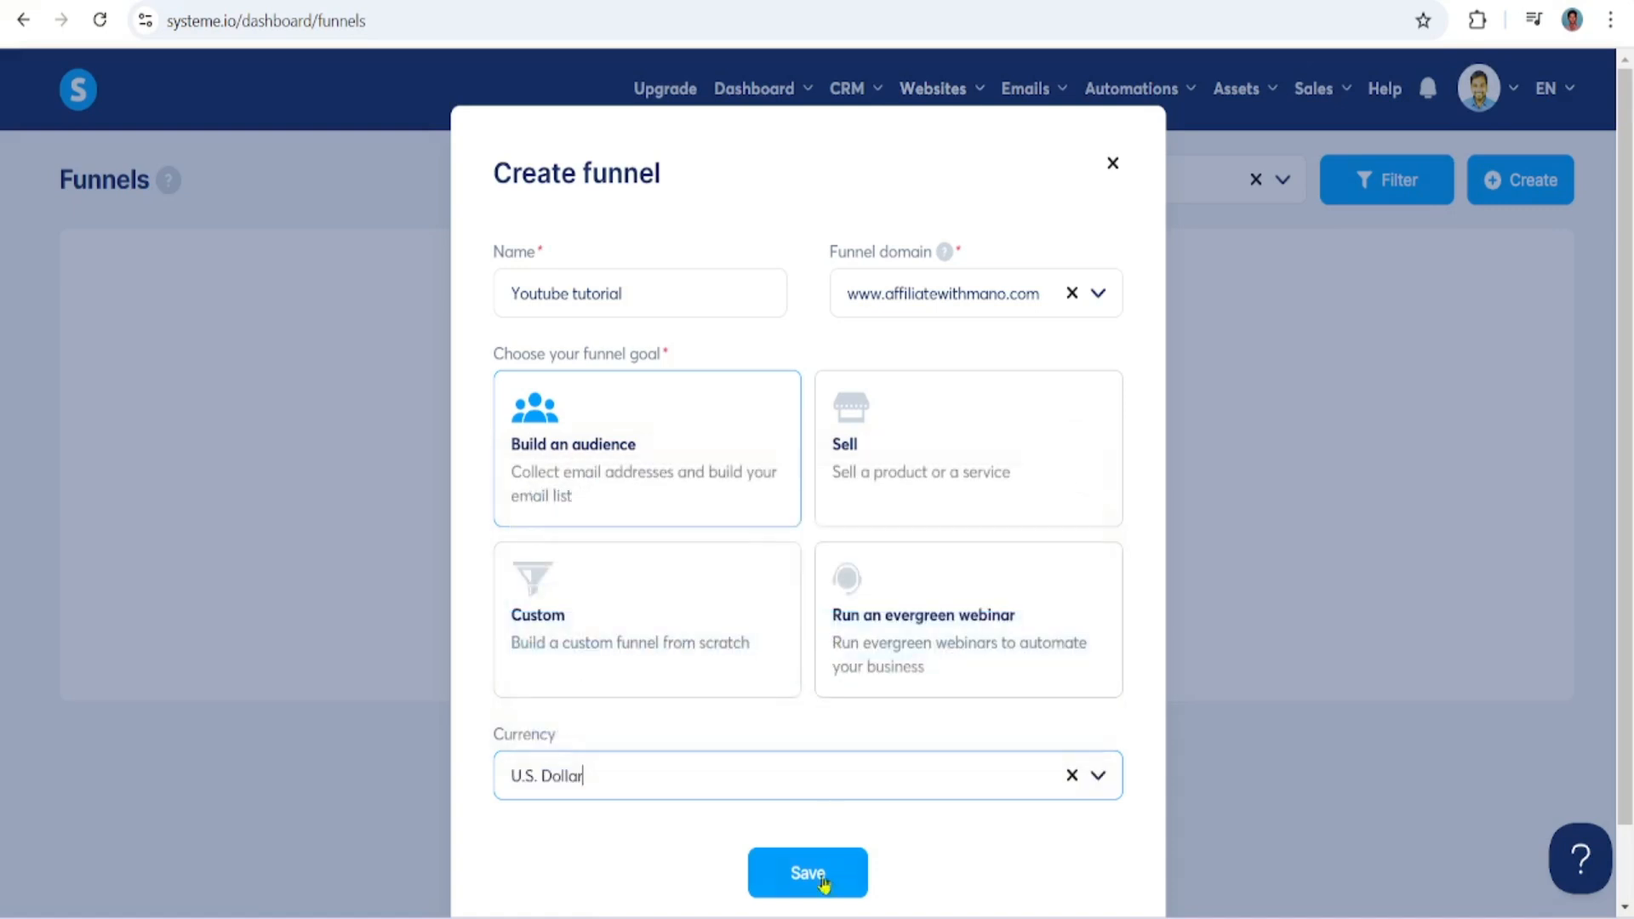
left_click(810, 886)
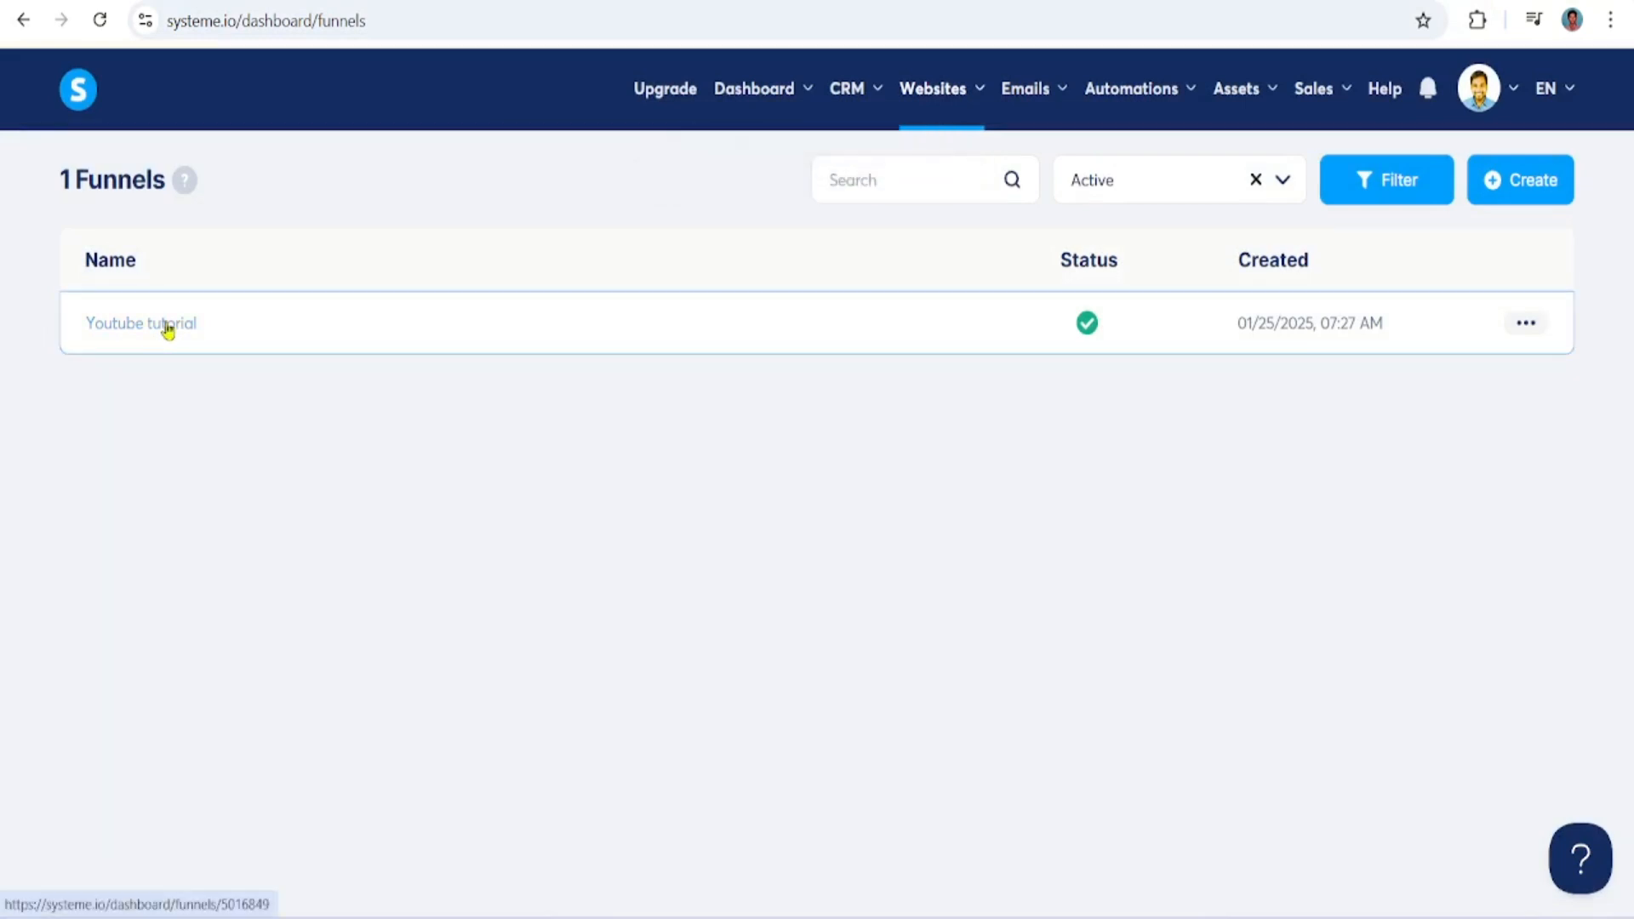
Step: Open the Youtube tutorial funnel and show 30 page templates at a time for the squeeze page
left_click(166, 327)
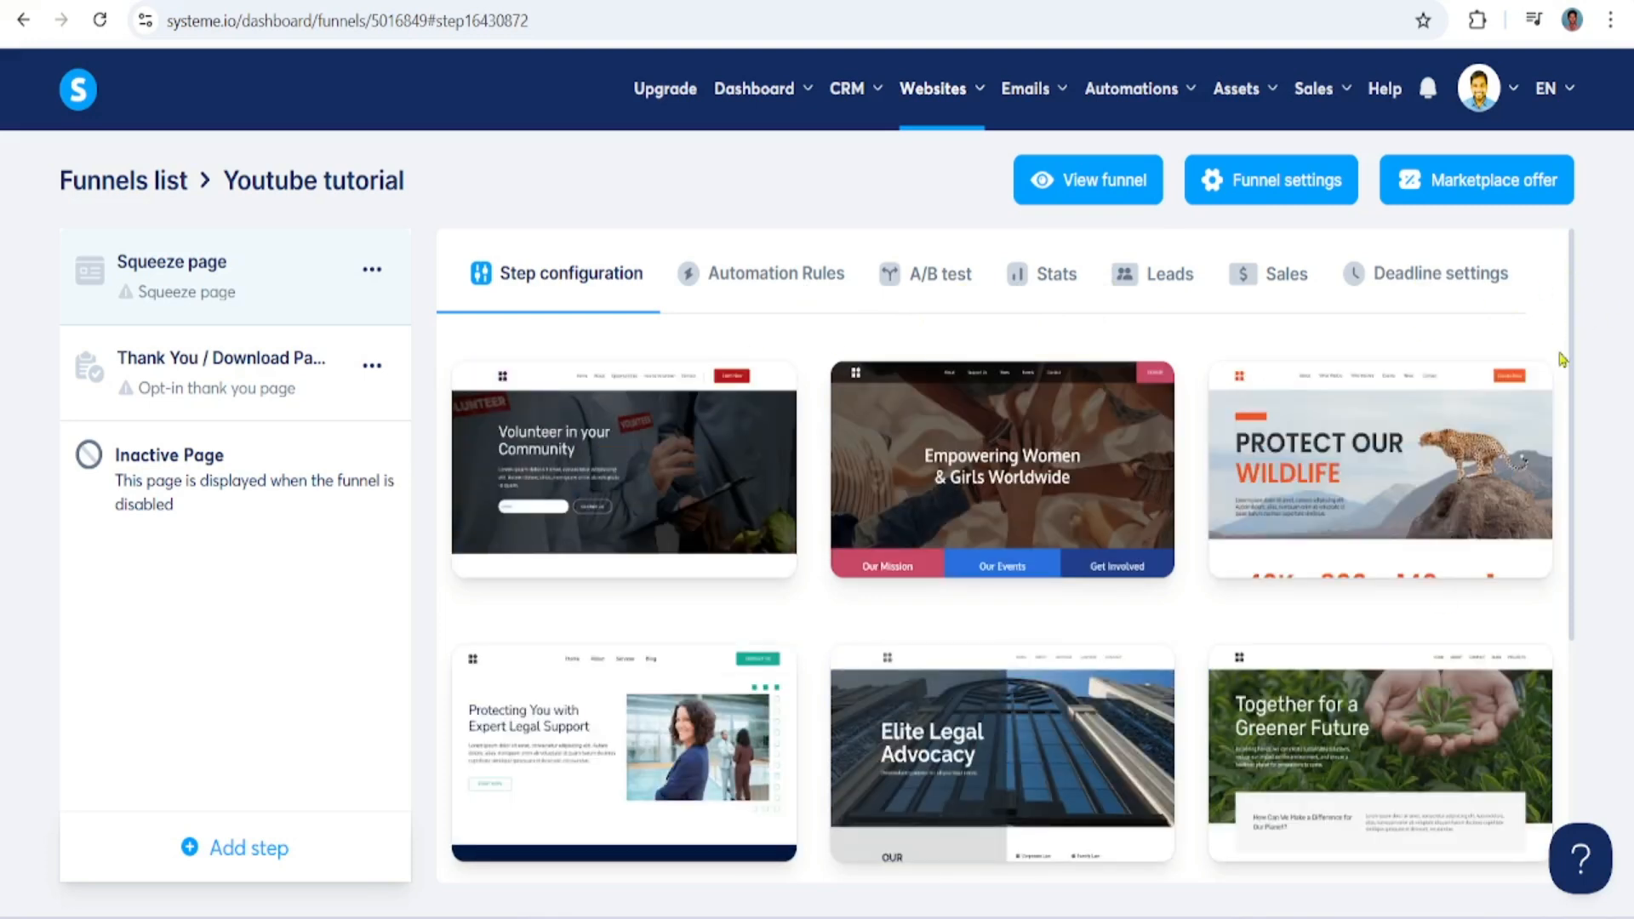
left_click_drag(1573, 345, 1576, 681)
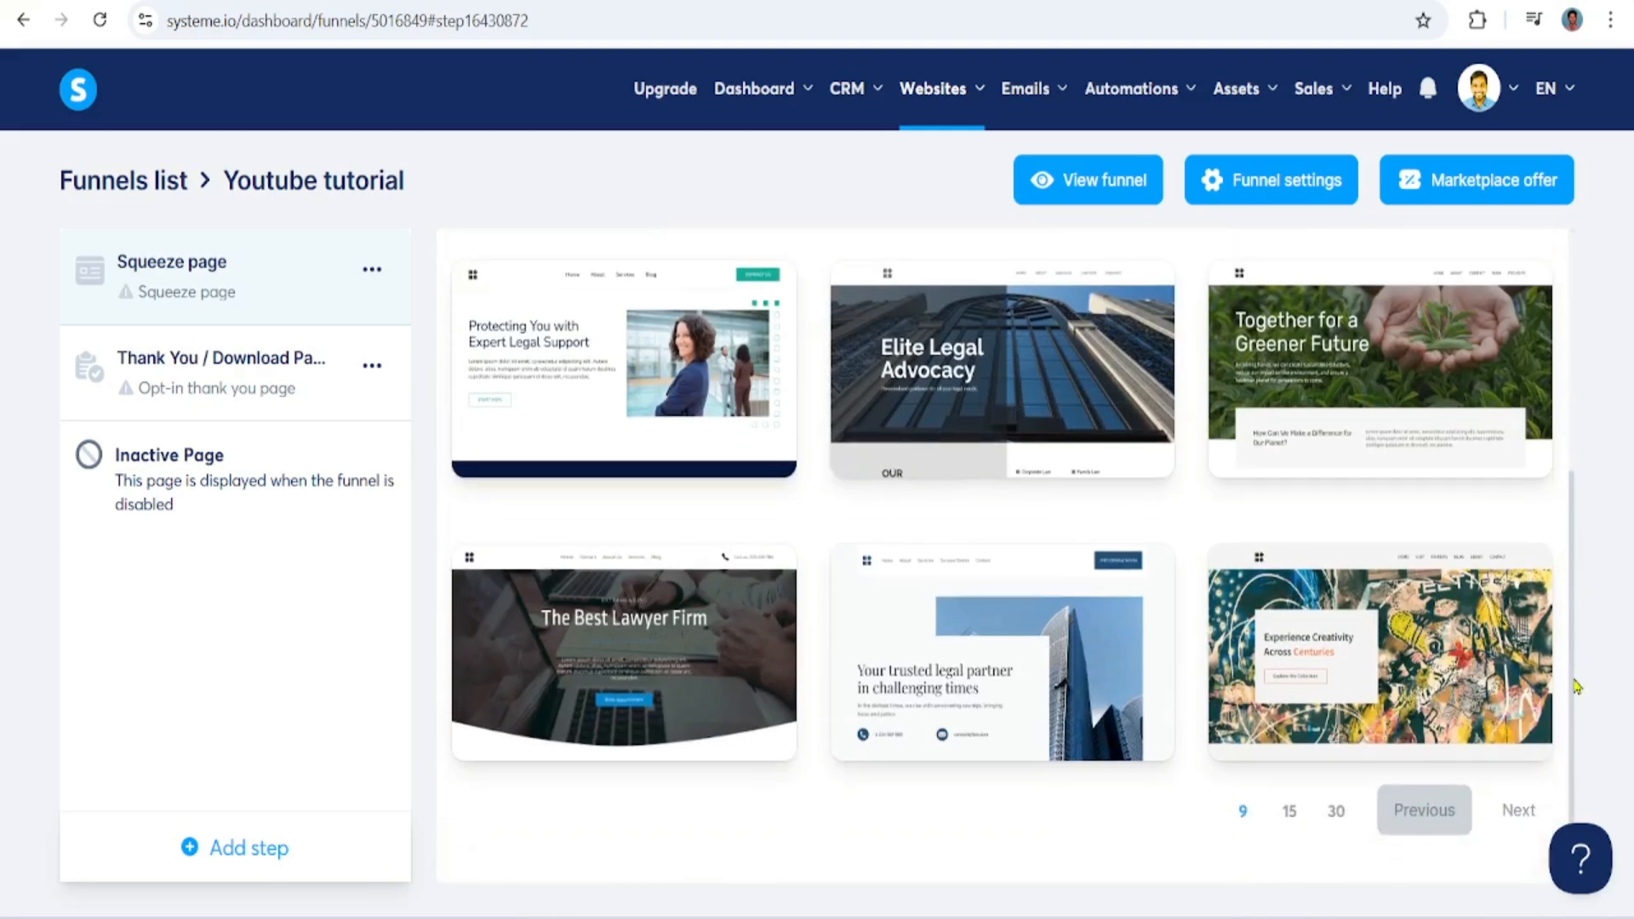
left_click(1335, 812)
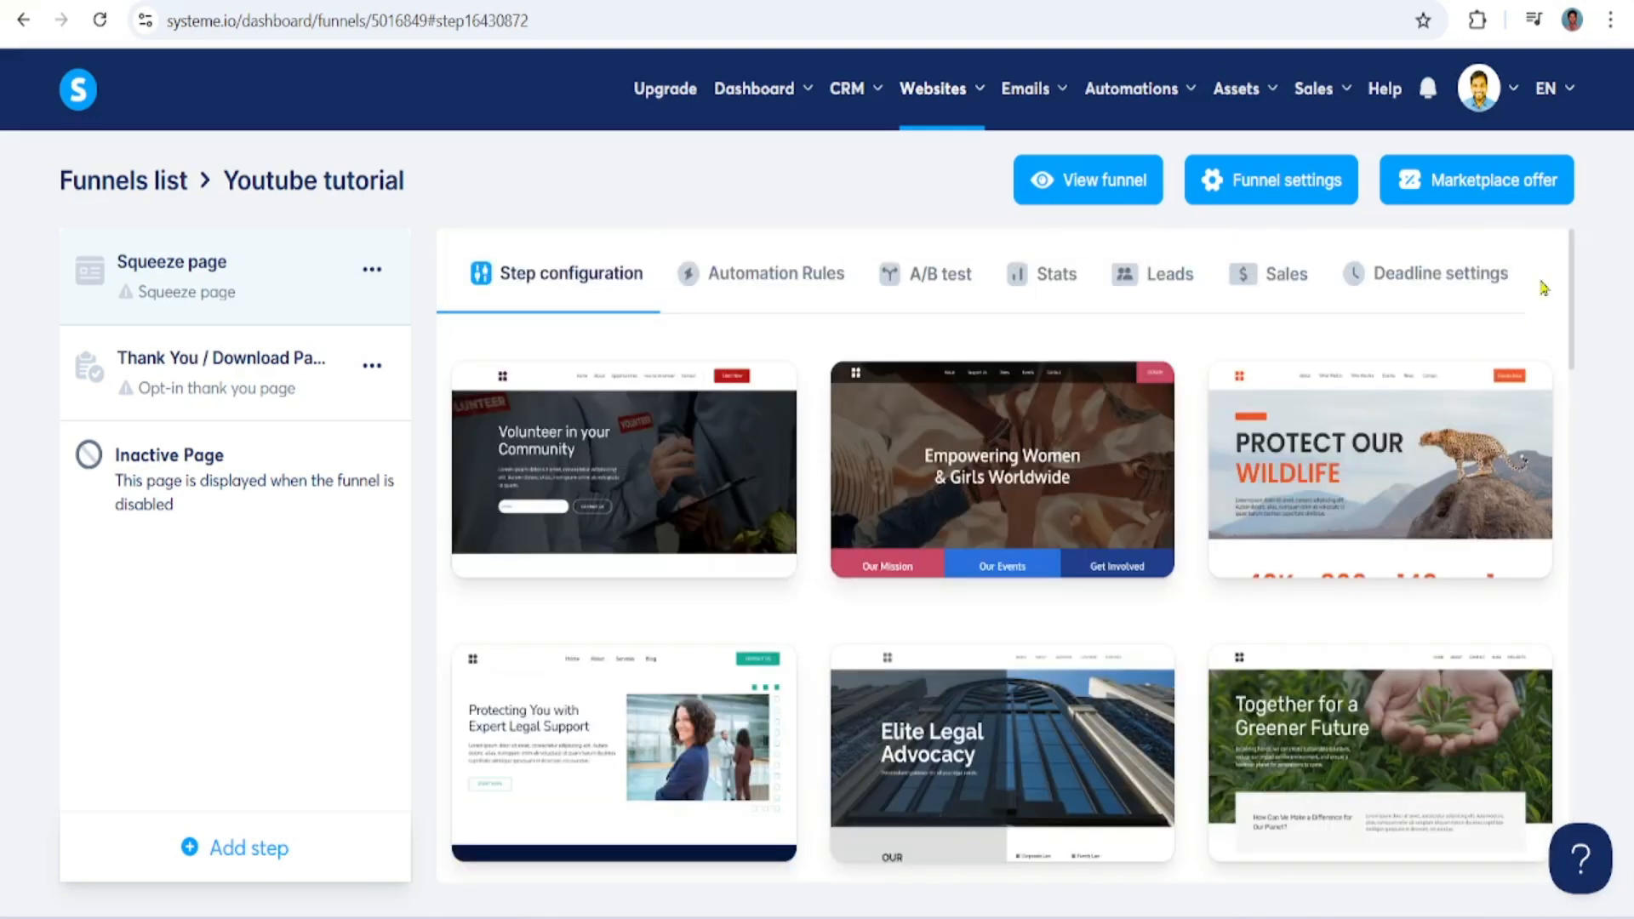
Step: Preview the "Get ready to boost your tech skills now" template and select it for the squeeze page
left_click_drag(1570, 285, 1563, 729)
mouse_move(616, 603)
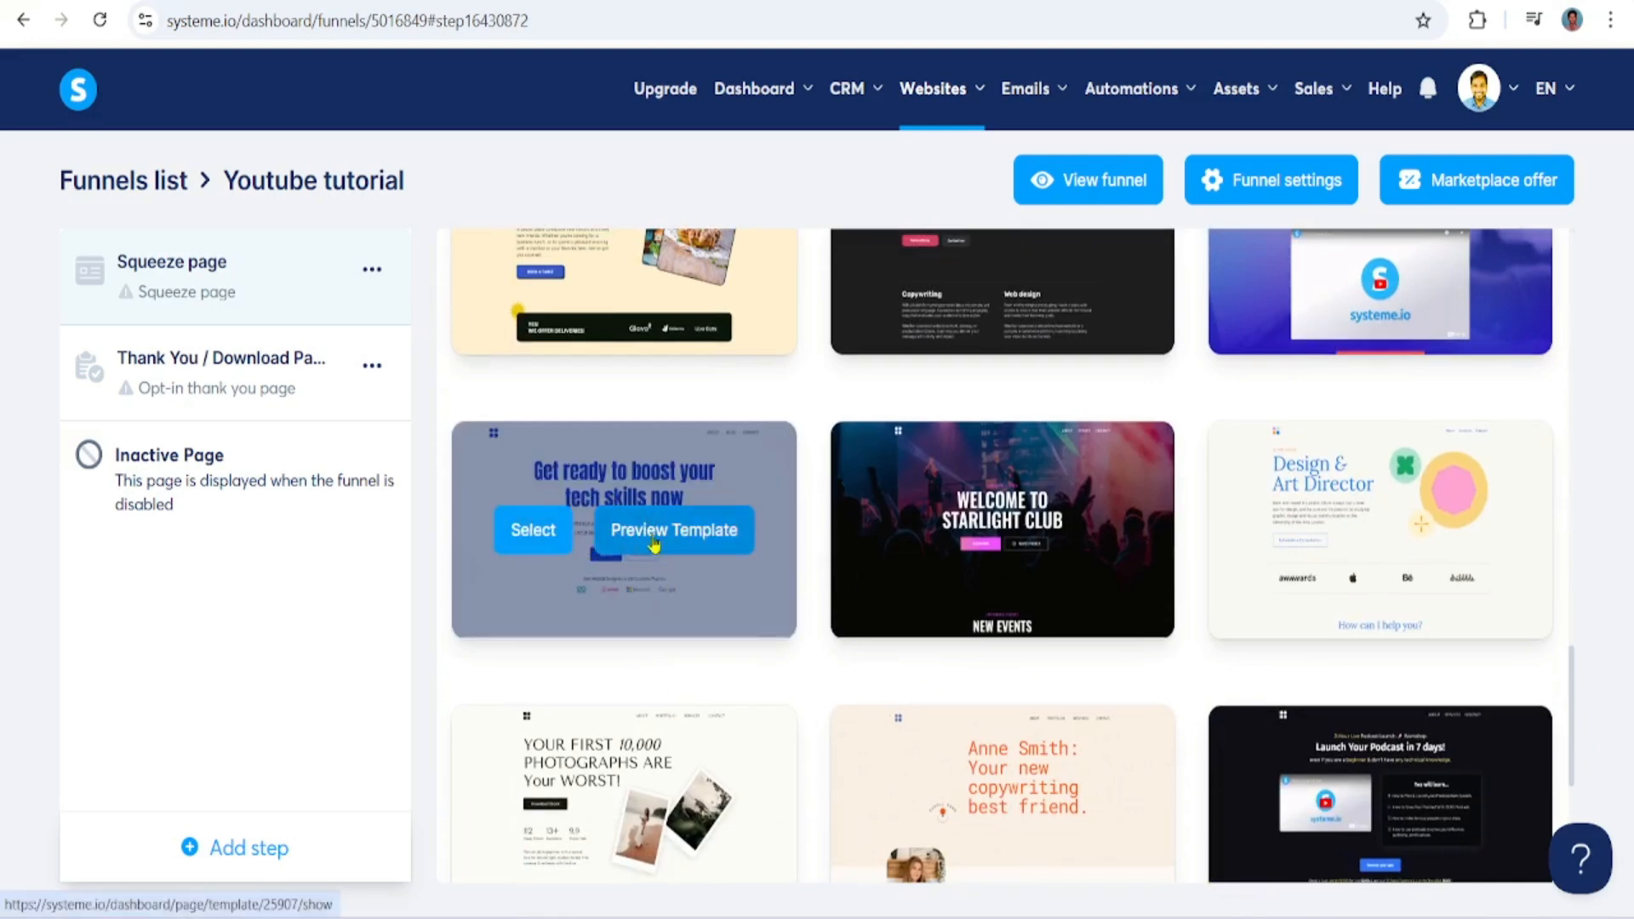
left_click(654, 545)
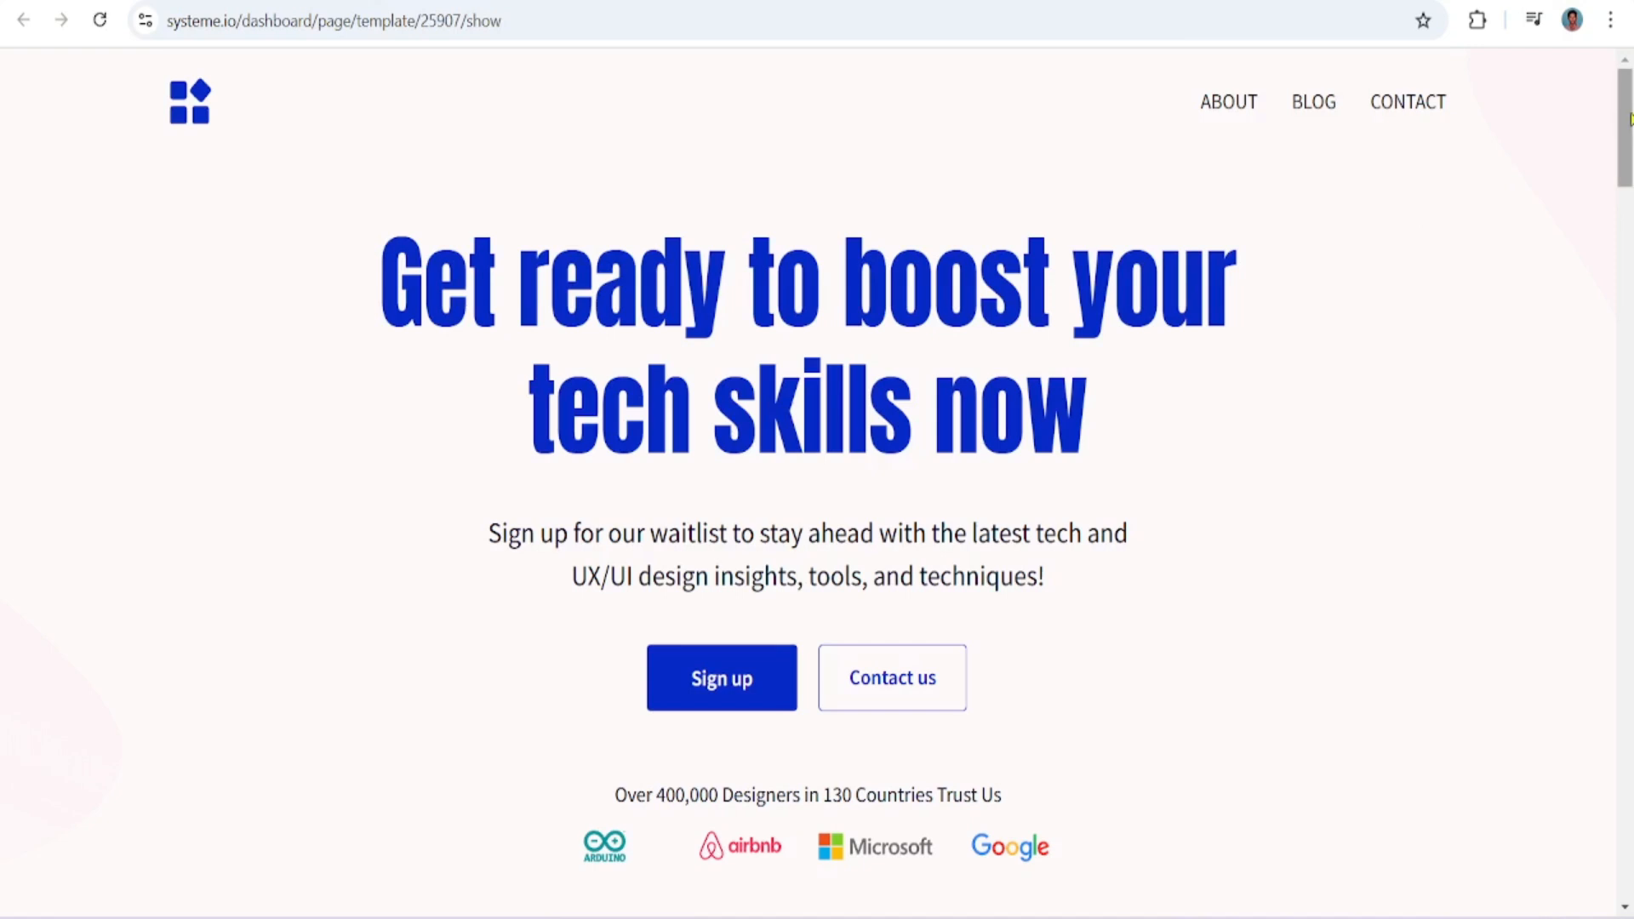
left_click_drag(1629, 119, 1630, 834)
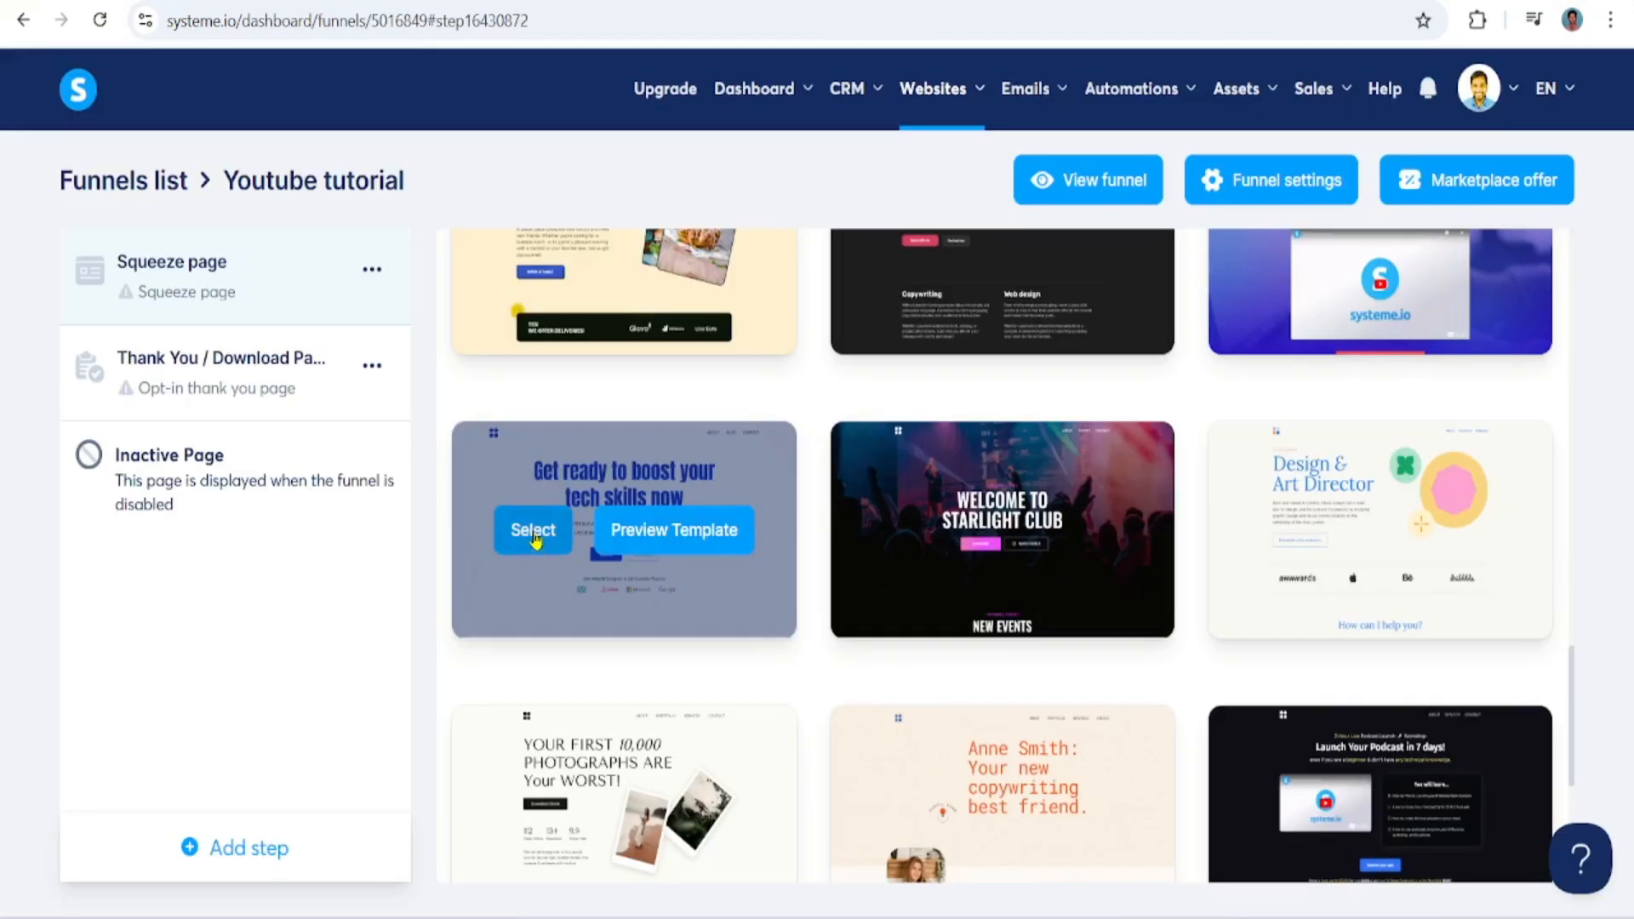
left_click(536, 543)
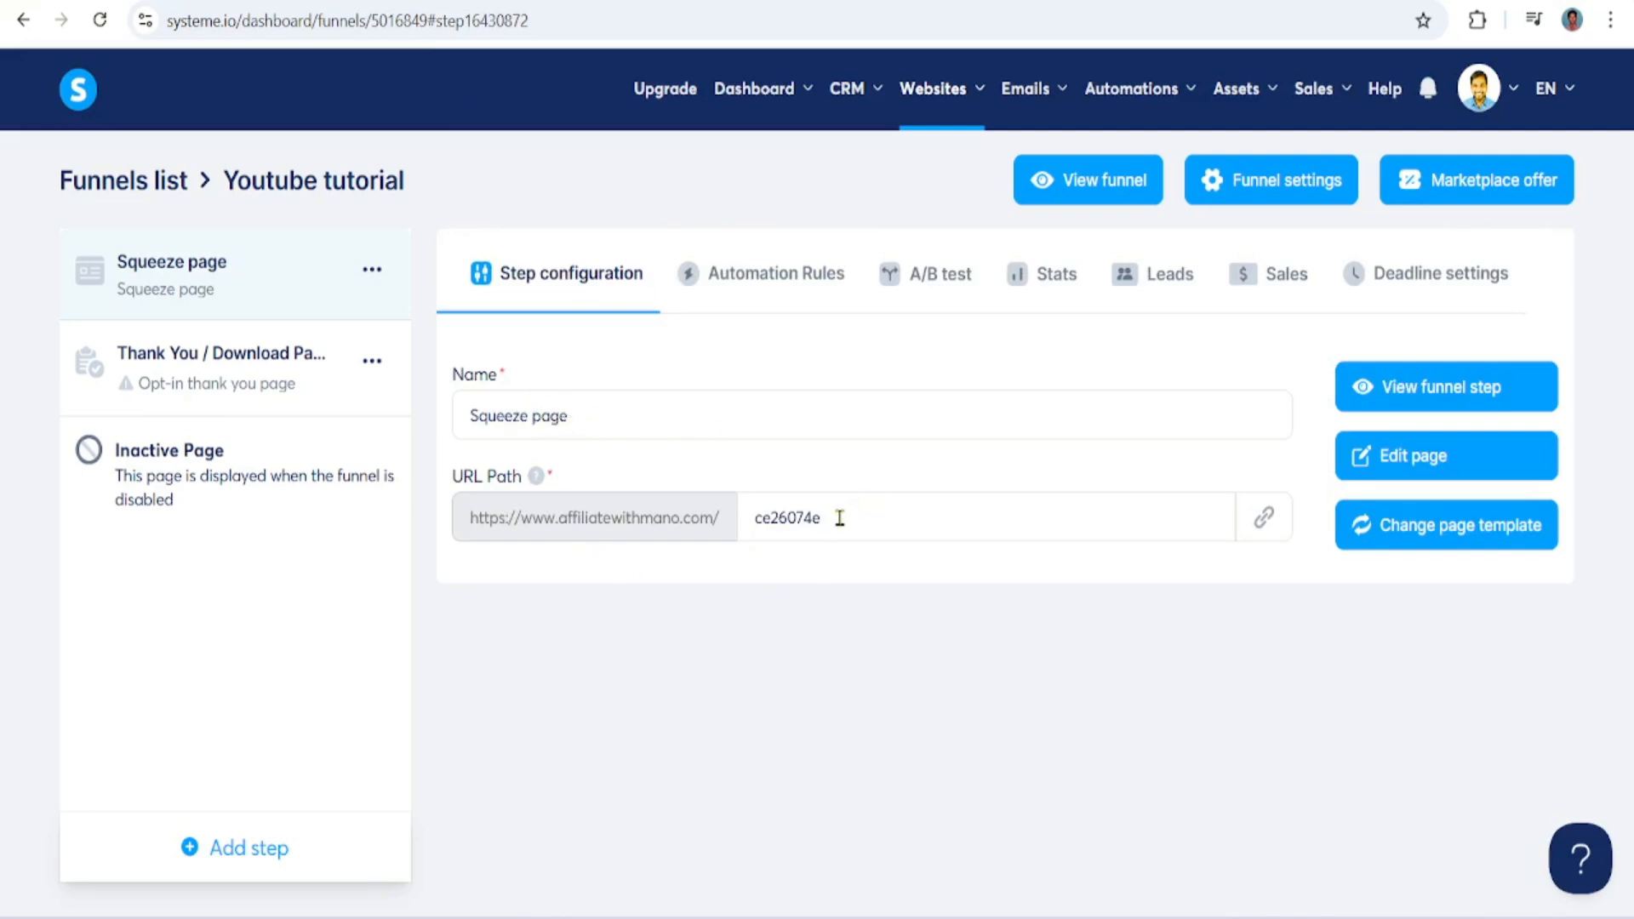
Step: Set the squeeze page's URL path to squeeze-page and open the page for editing
double_click(839, 518)
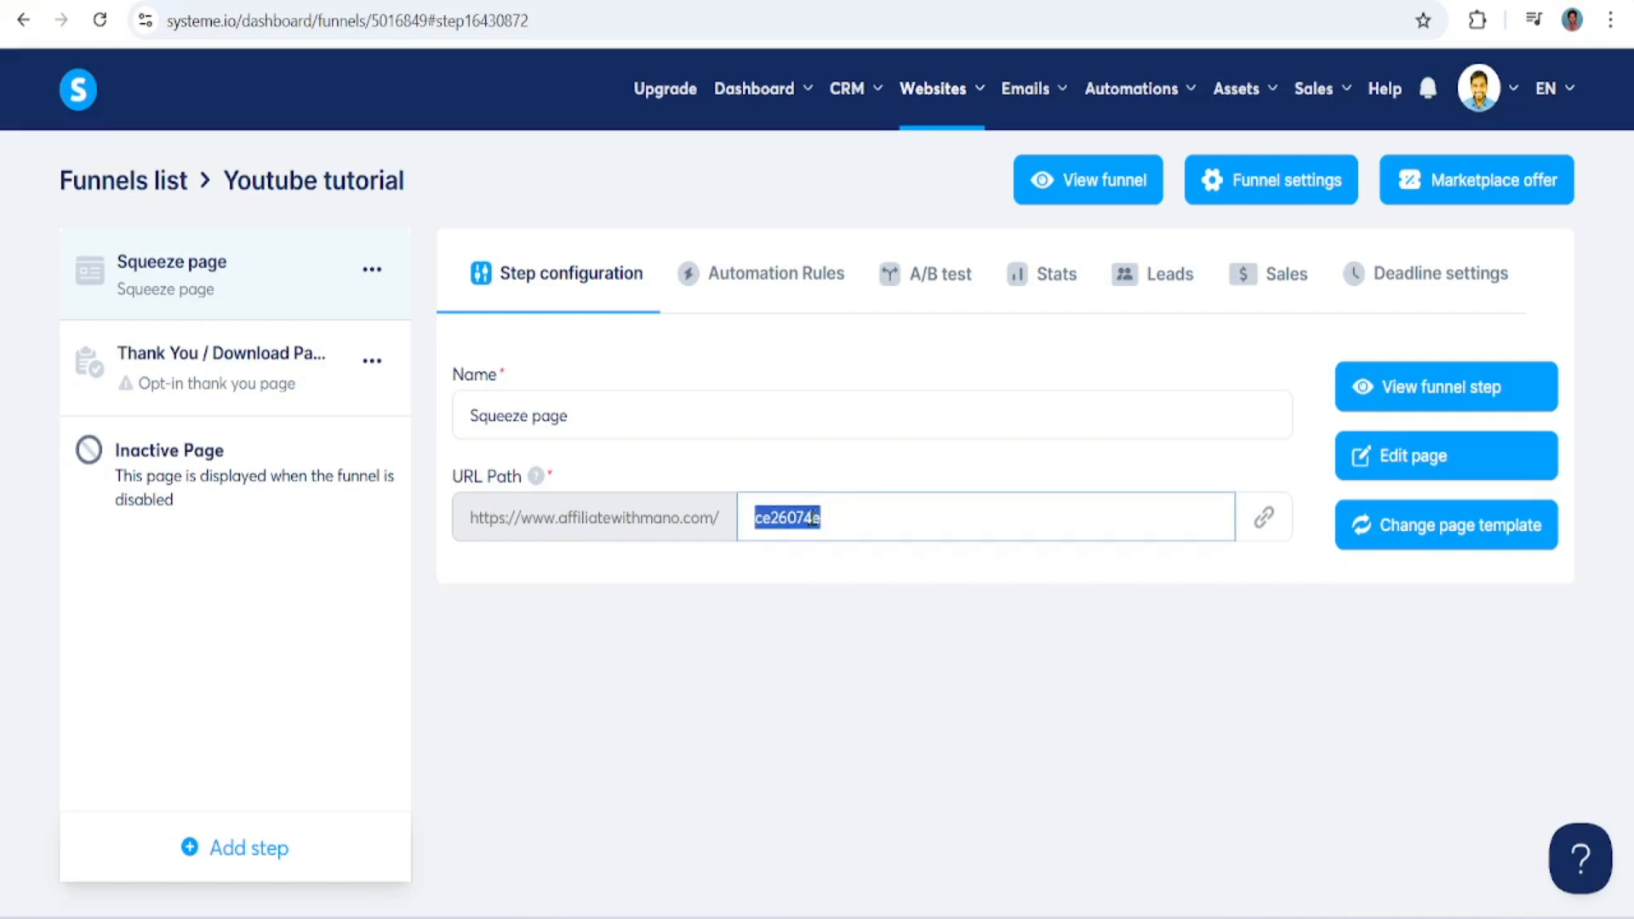
type("squeeze-page")
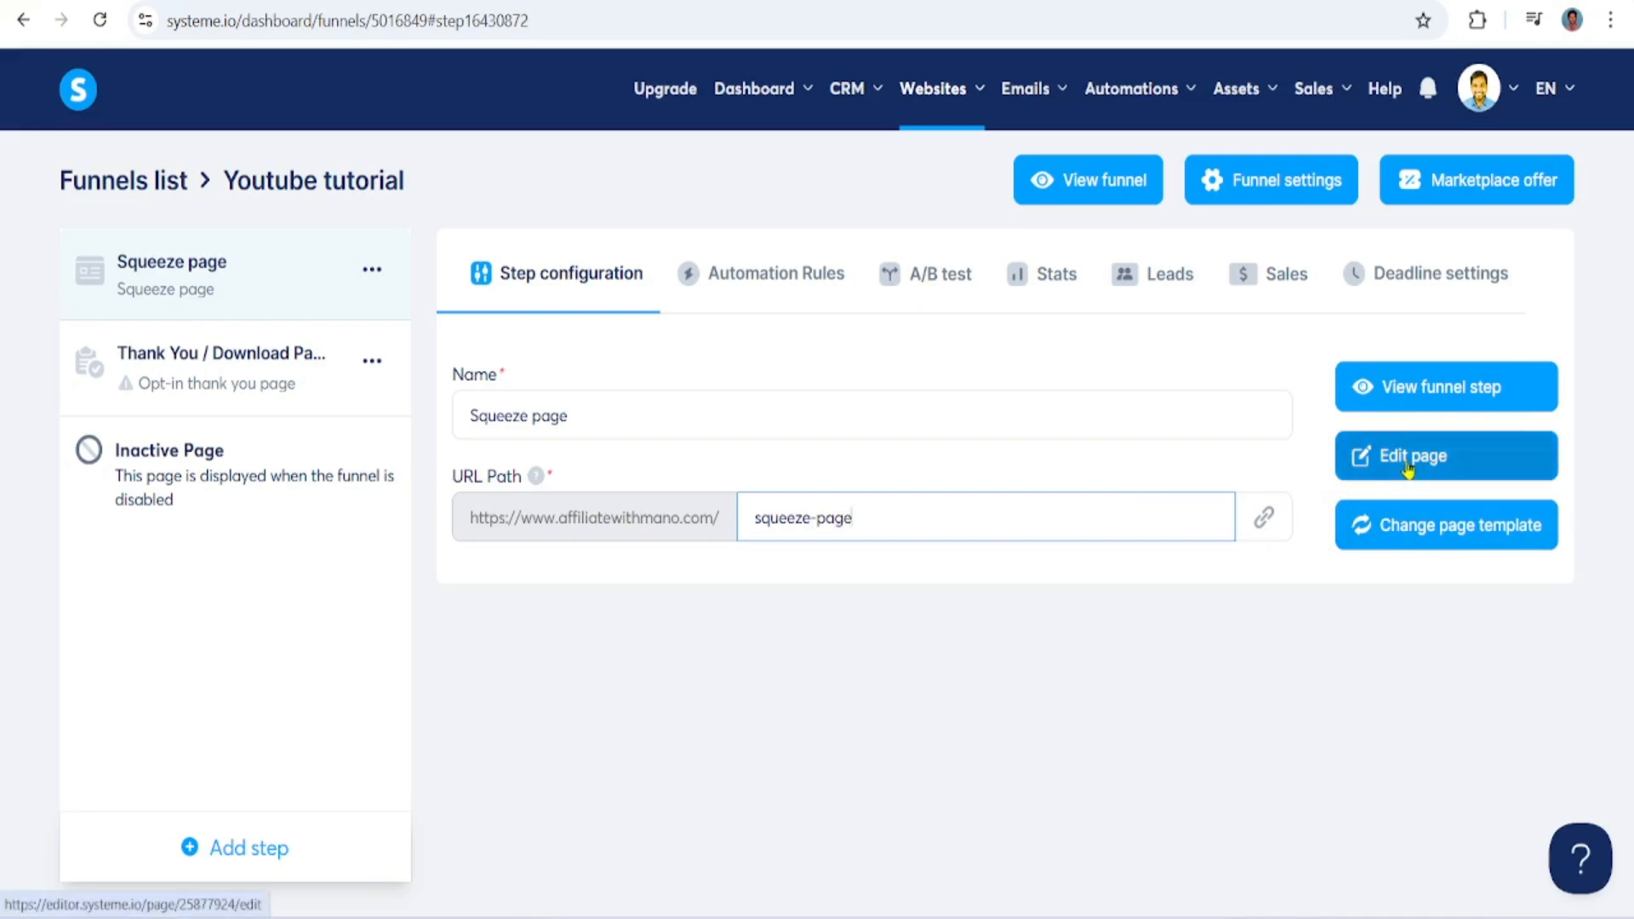
left_click(1409, 466)
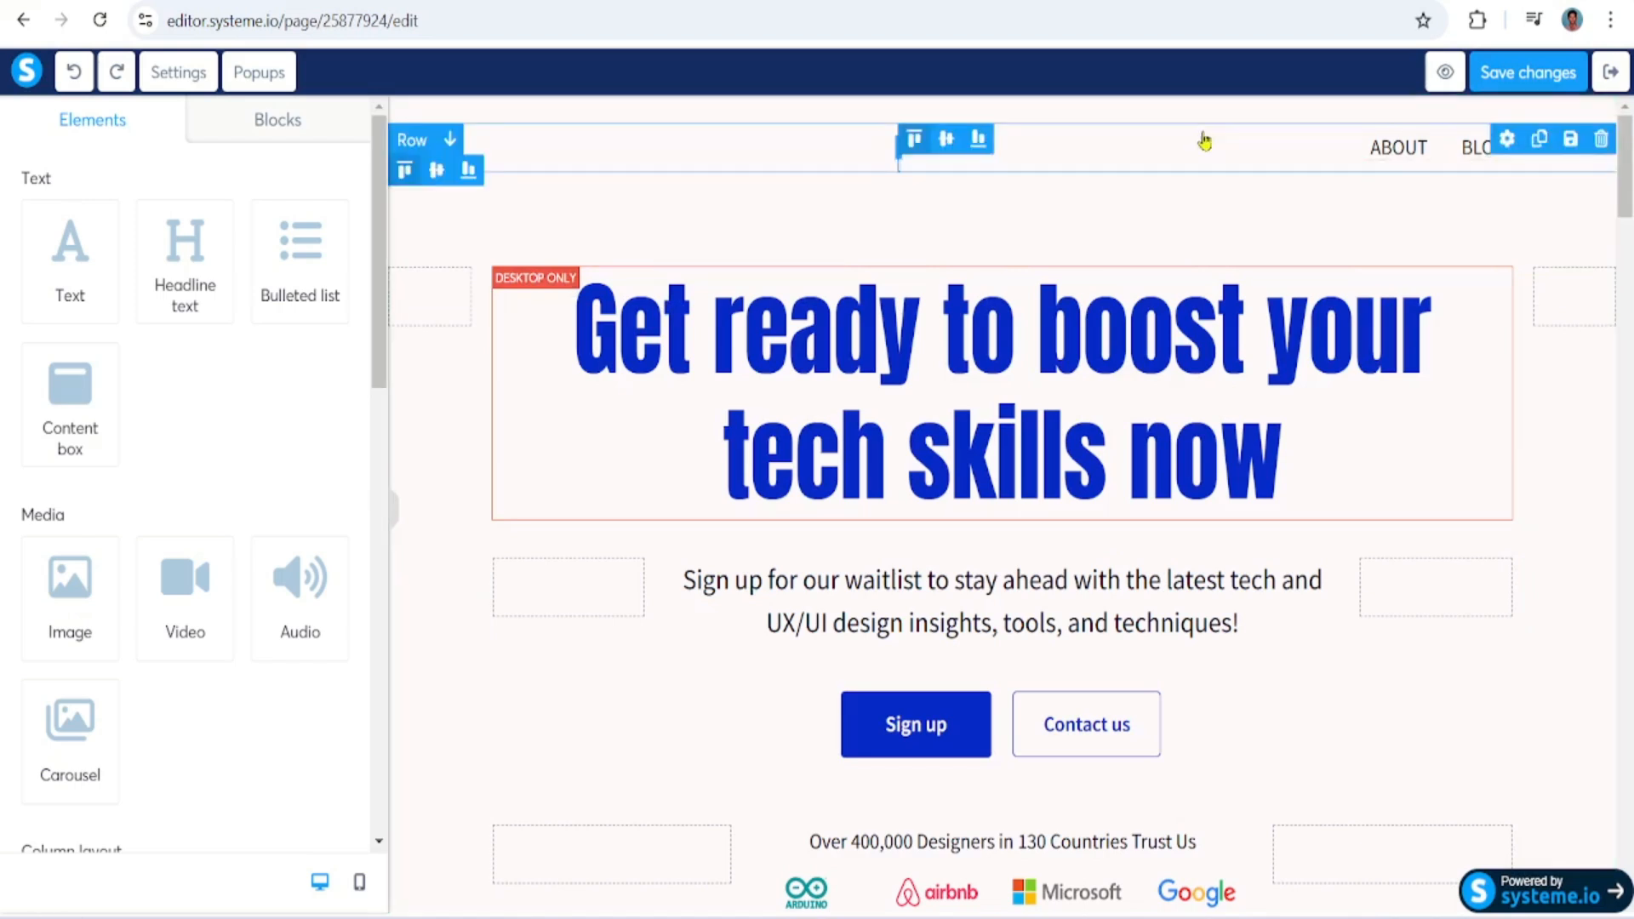
Step: Delete the navigation row with the ABOUT, BLOG and CONTACT links above the headline
left_click(1603, 140)
left_click(907, 176)
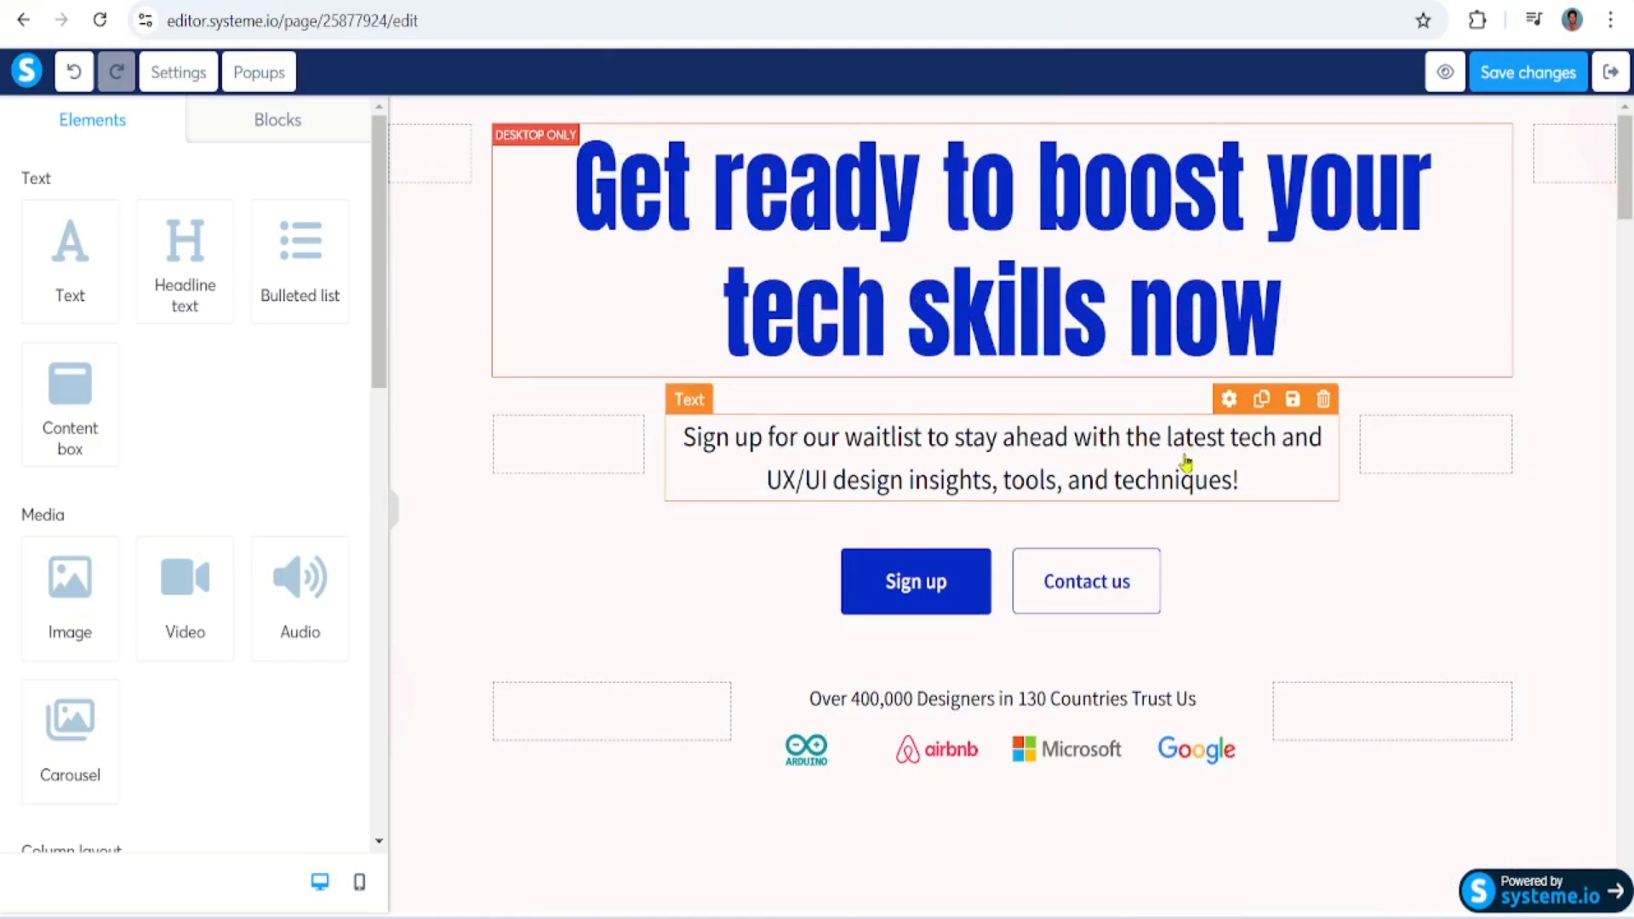
Step: Replace the main headline text with "How to make $5K/month with Affiliate Marketing"
left_click(746, 214)
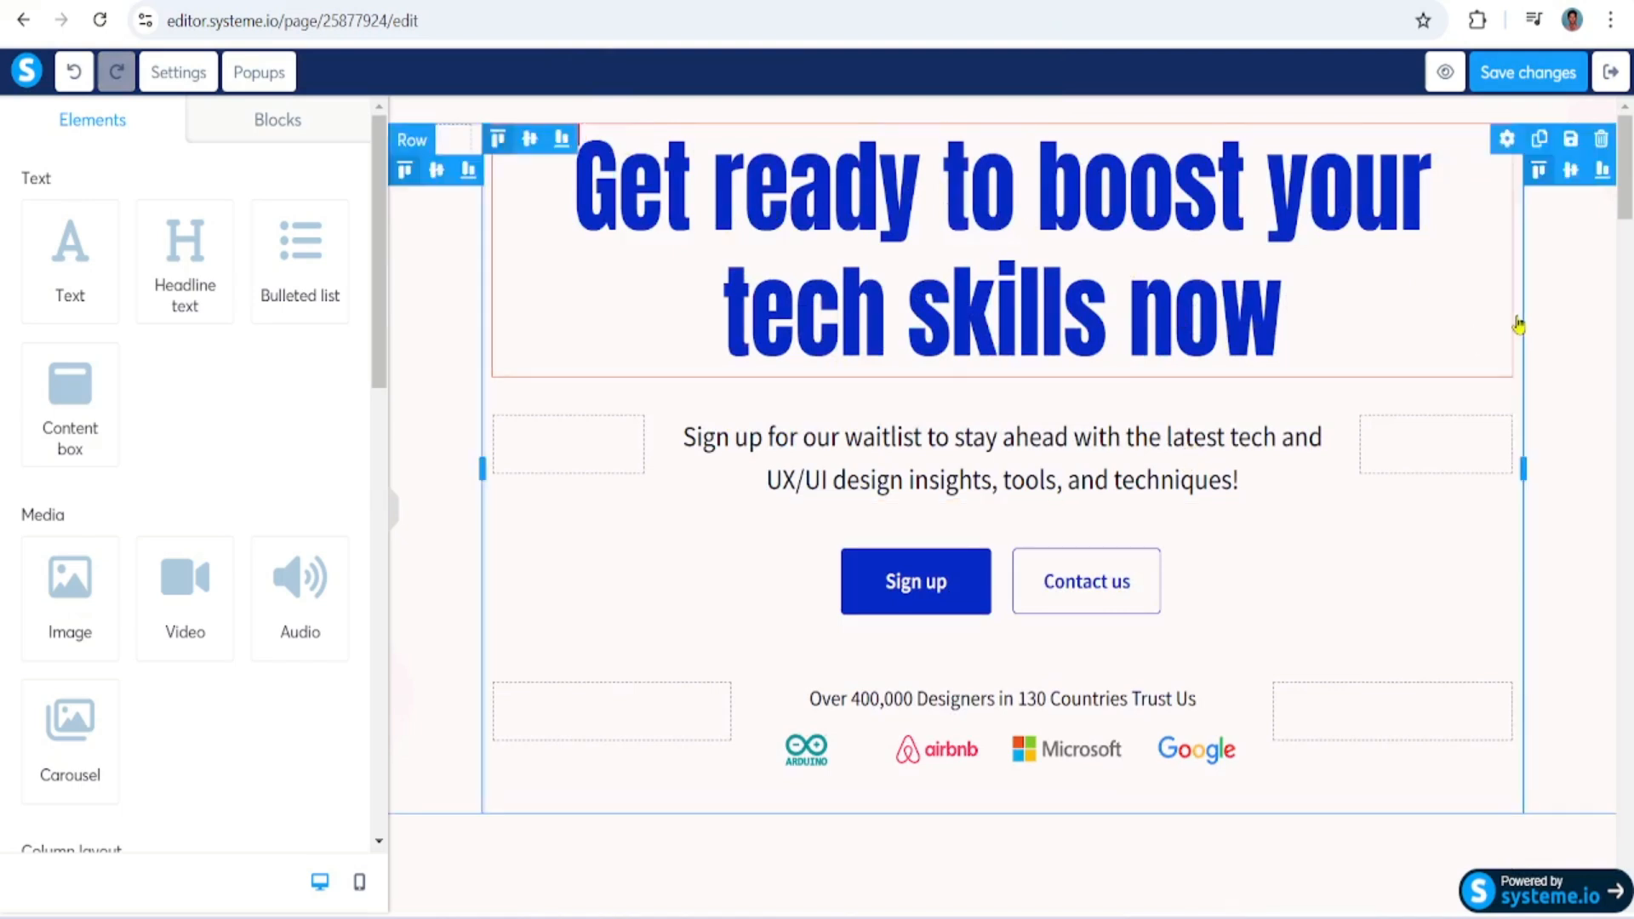
key("ctrl+a")
type("How")
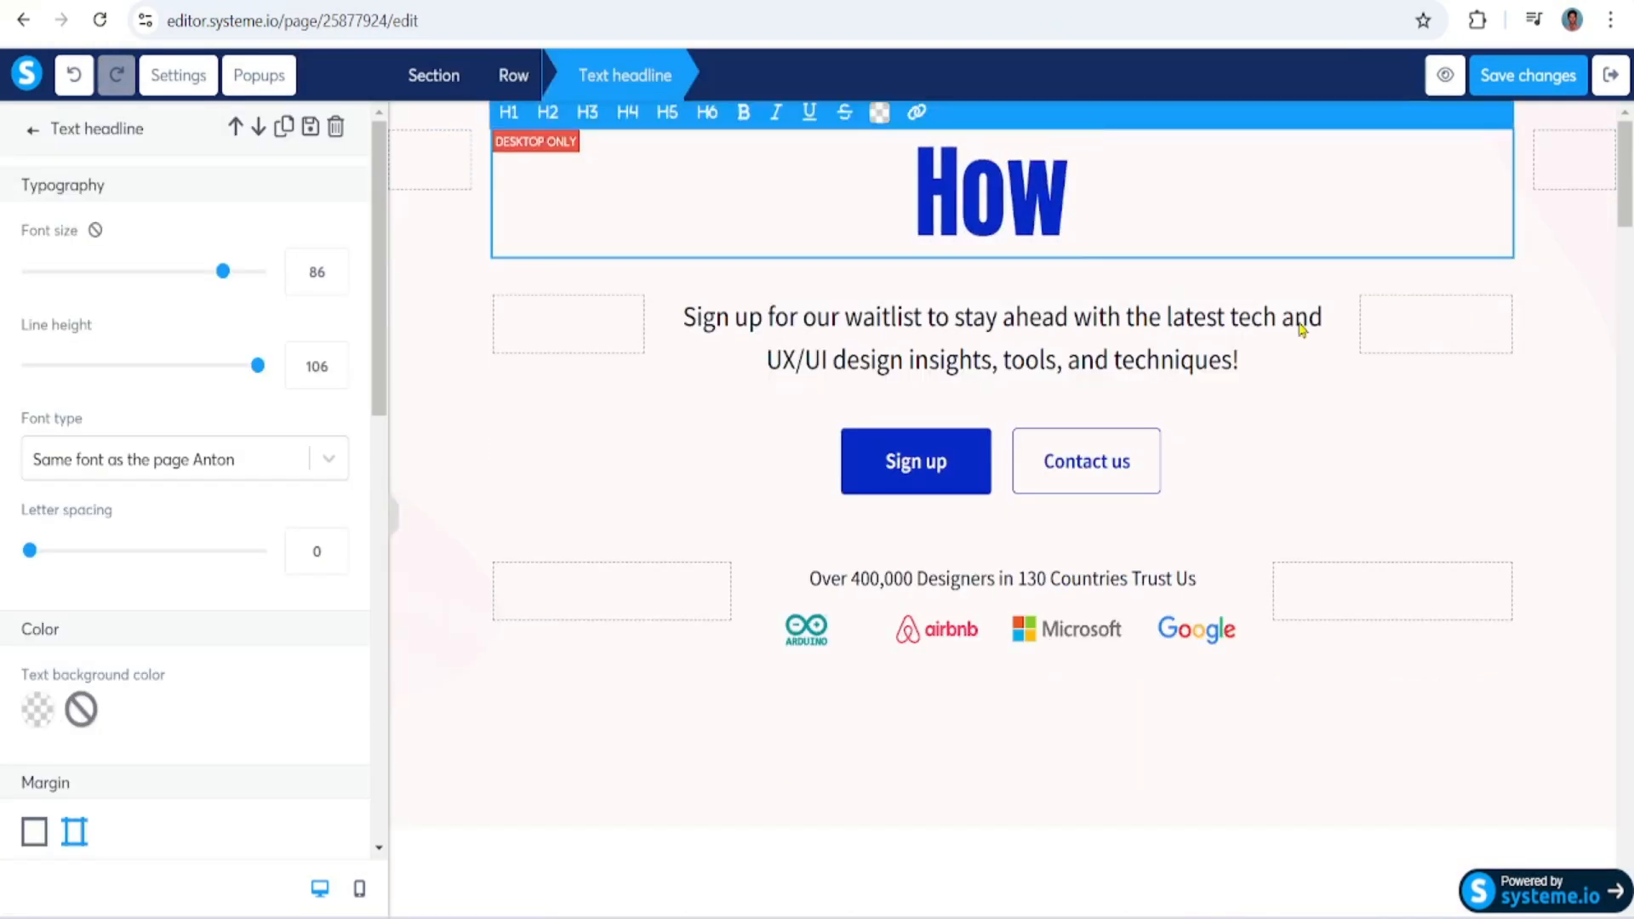
type(" to Make")
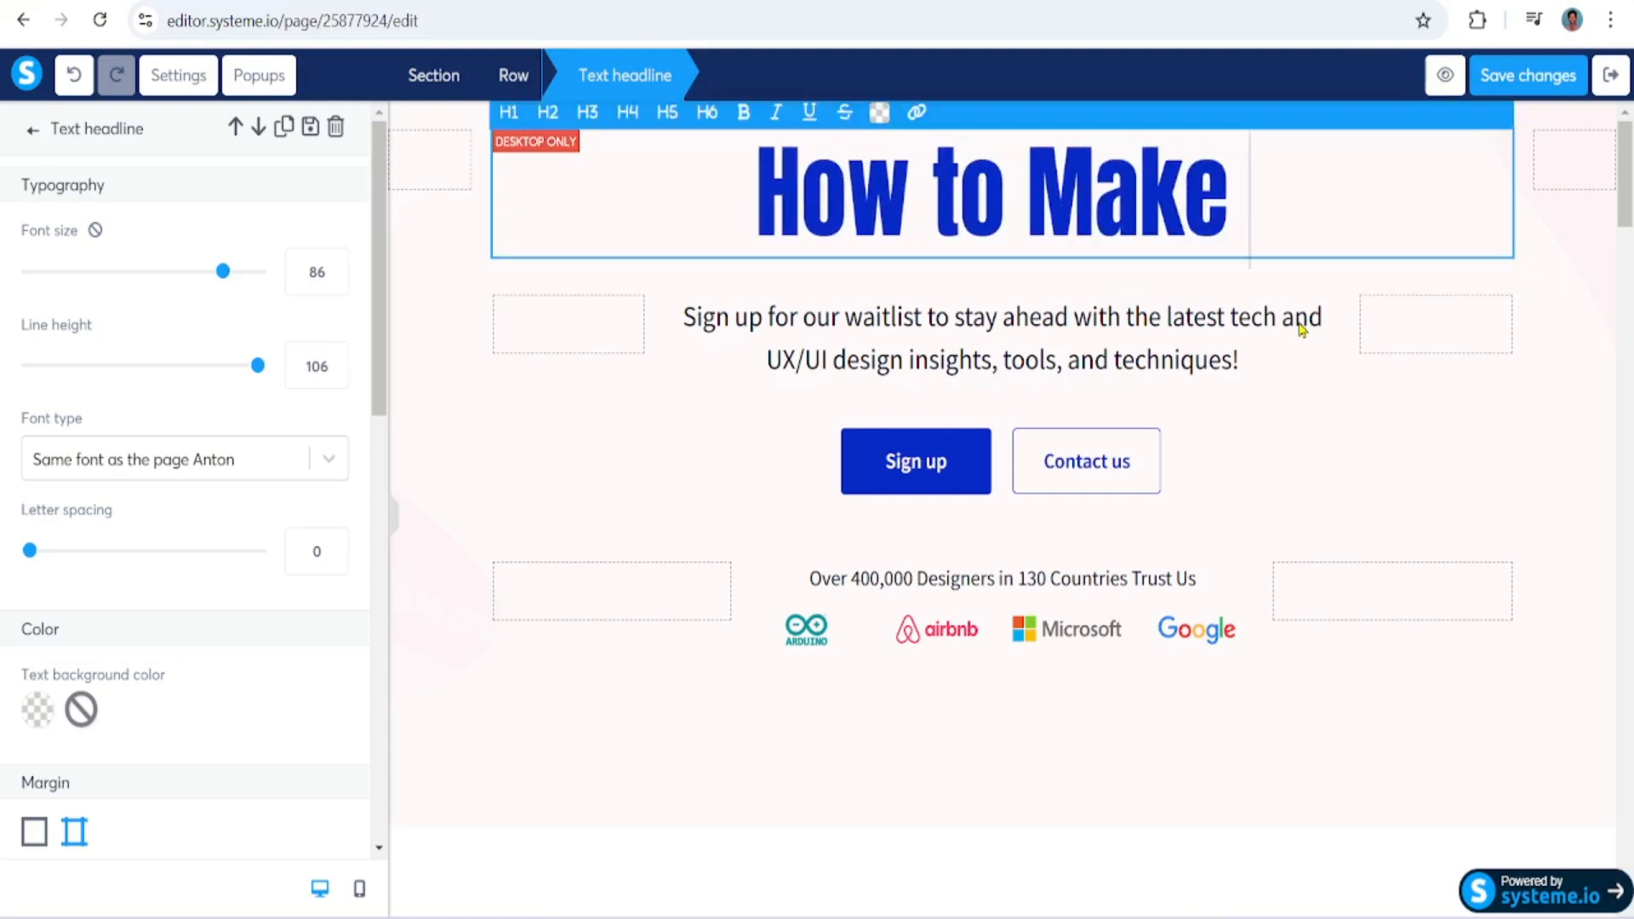
key("BackSpace")
key("BackSpace")
key("BackSpace")
key("BackSpace")
type("ma")
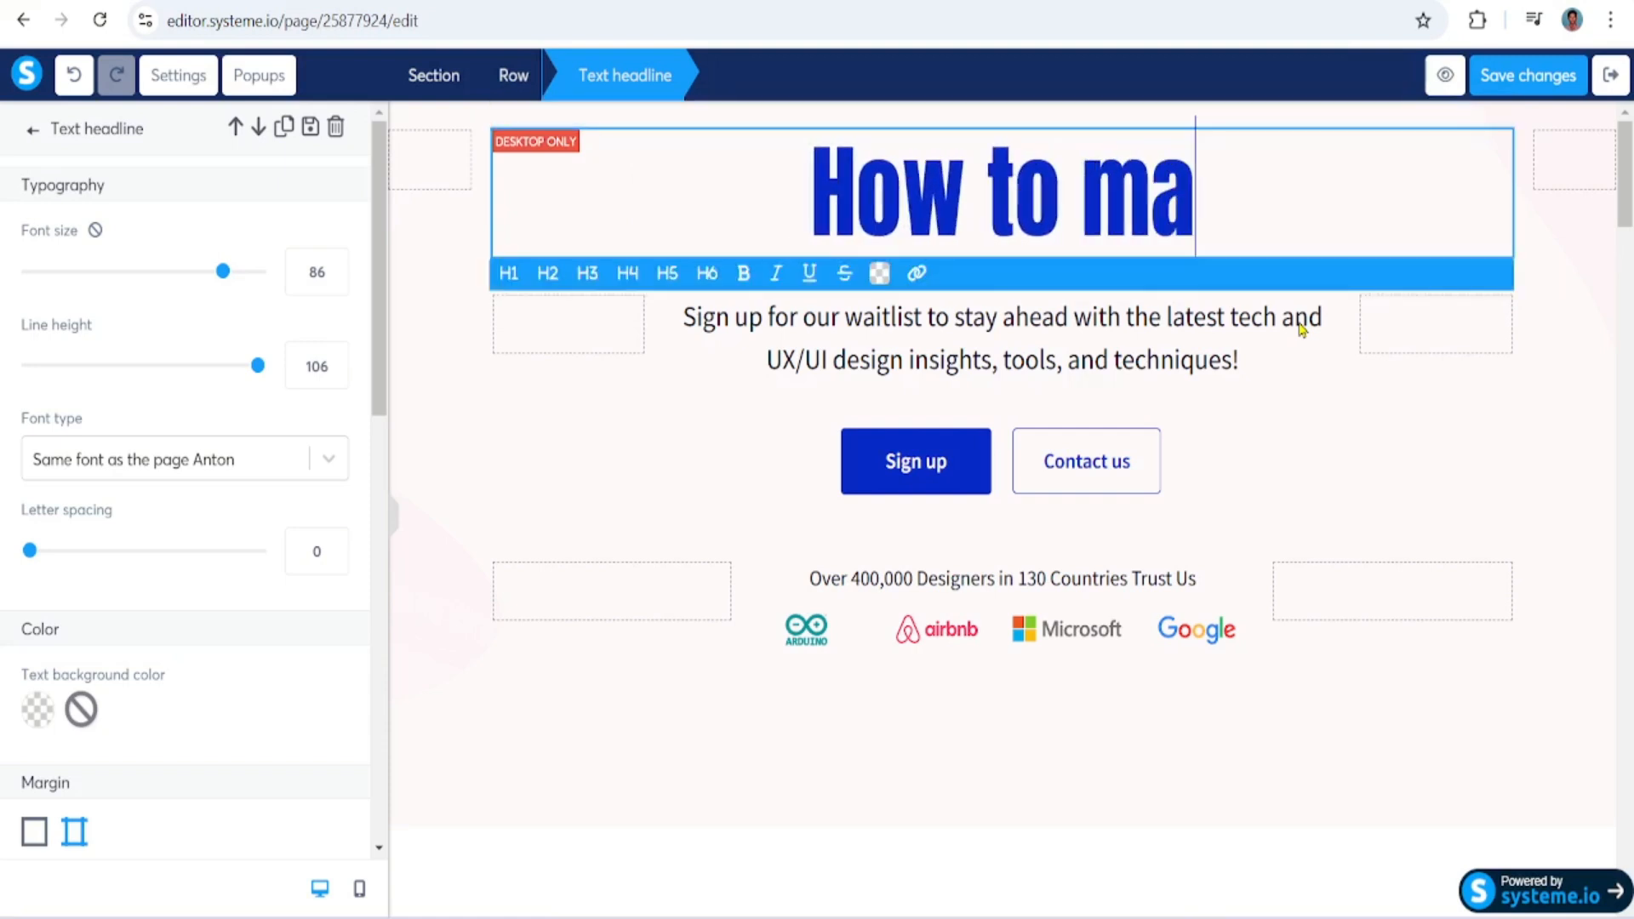
type("ke ")
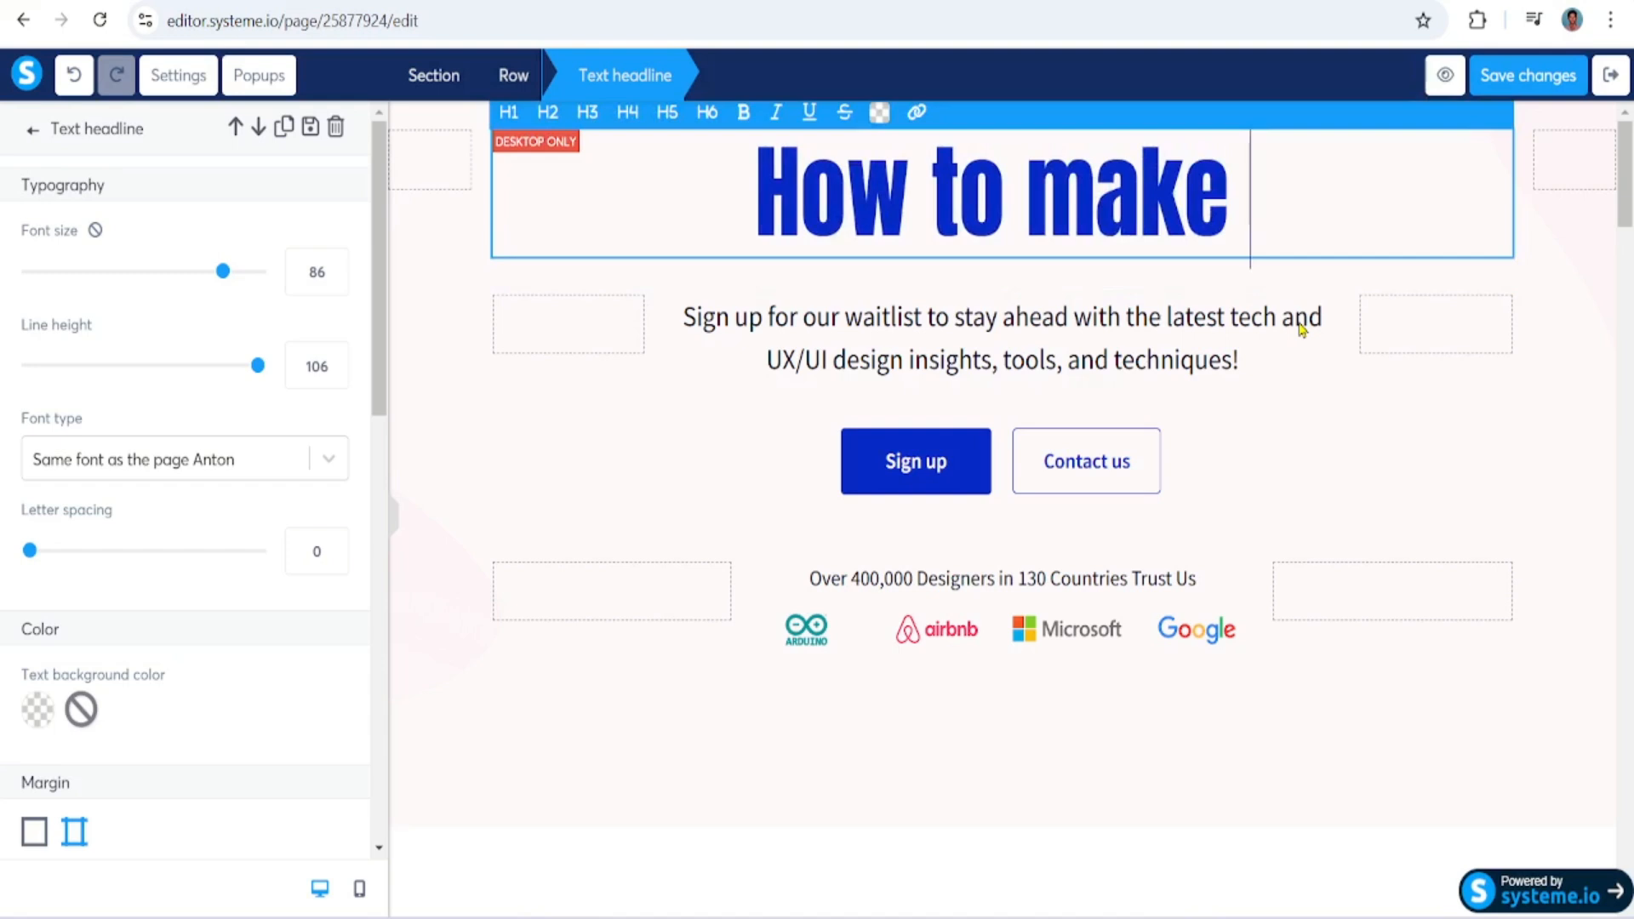
type("$5")
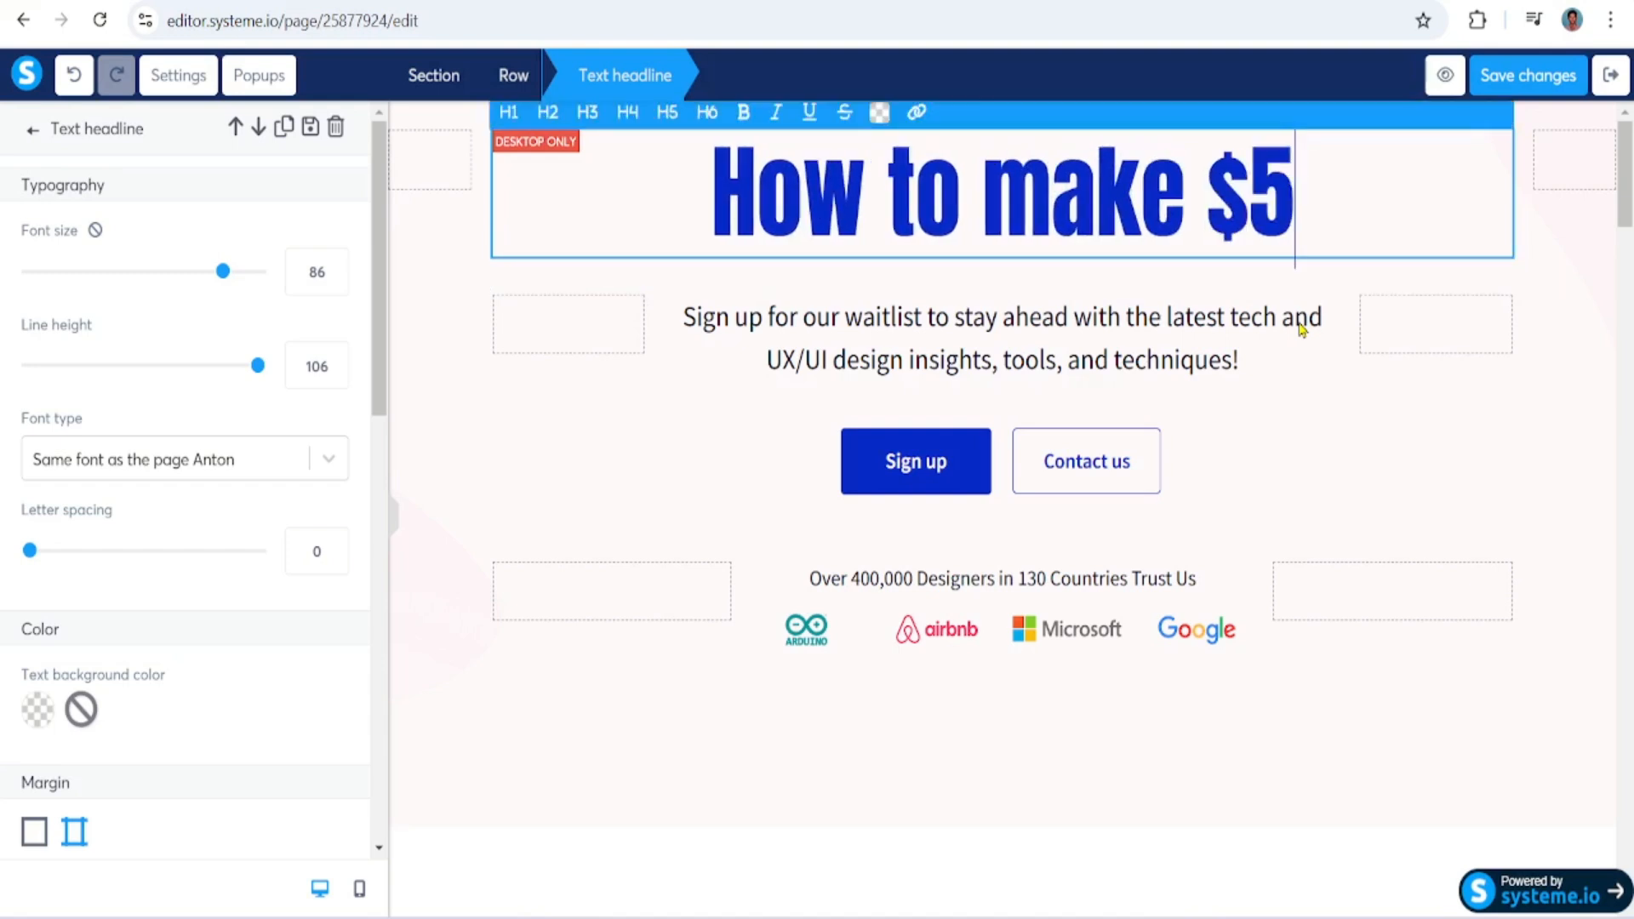
type("K/m")
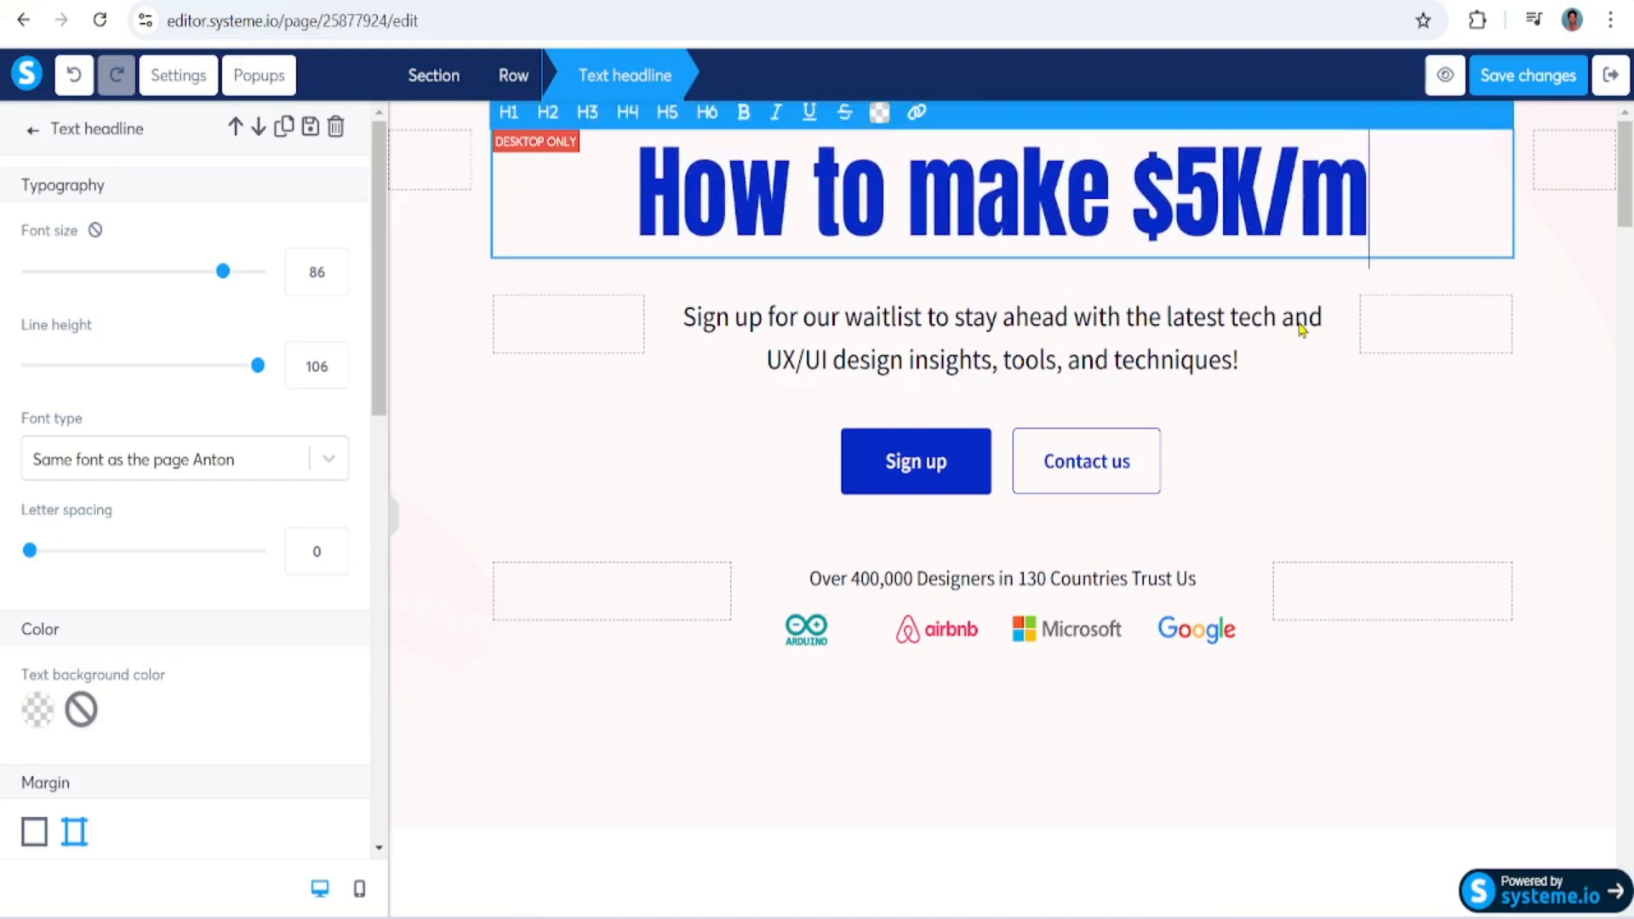
type("onth w")
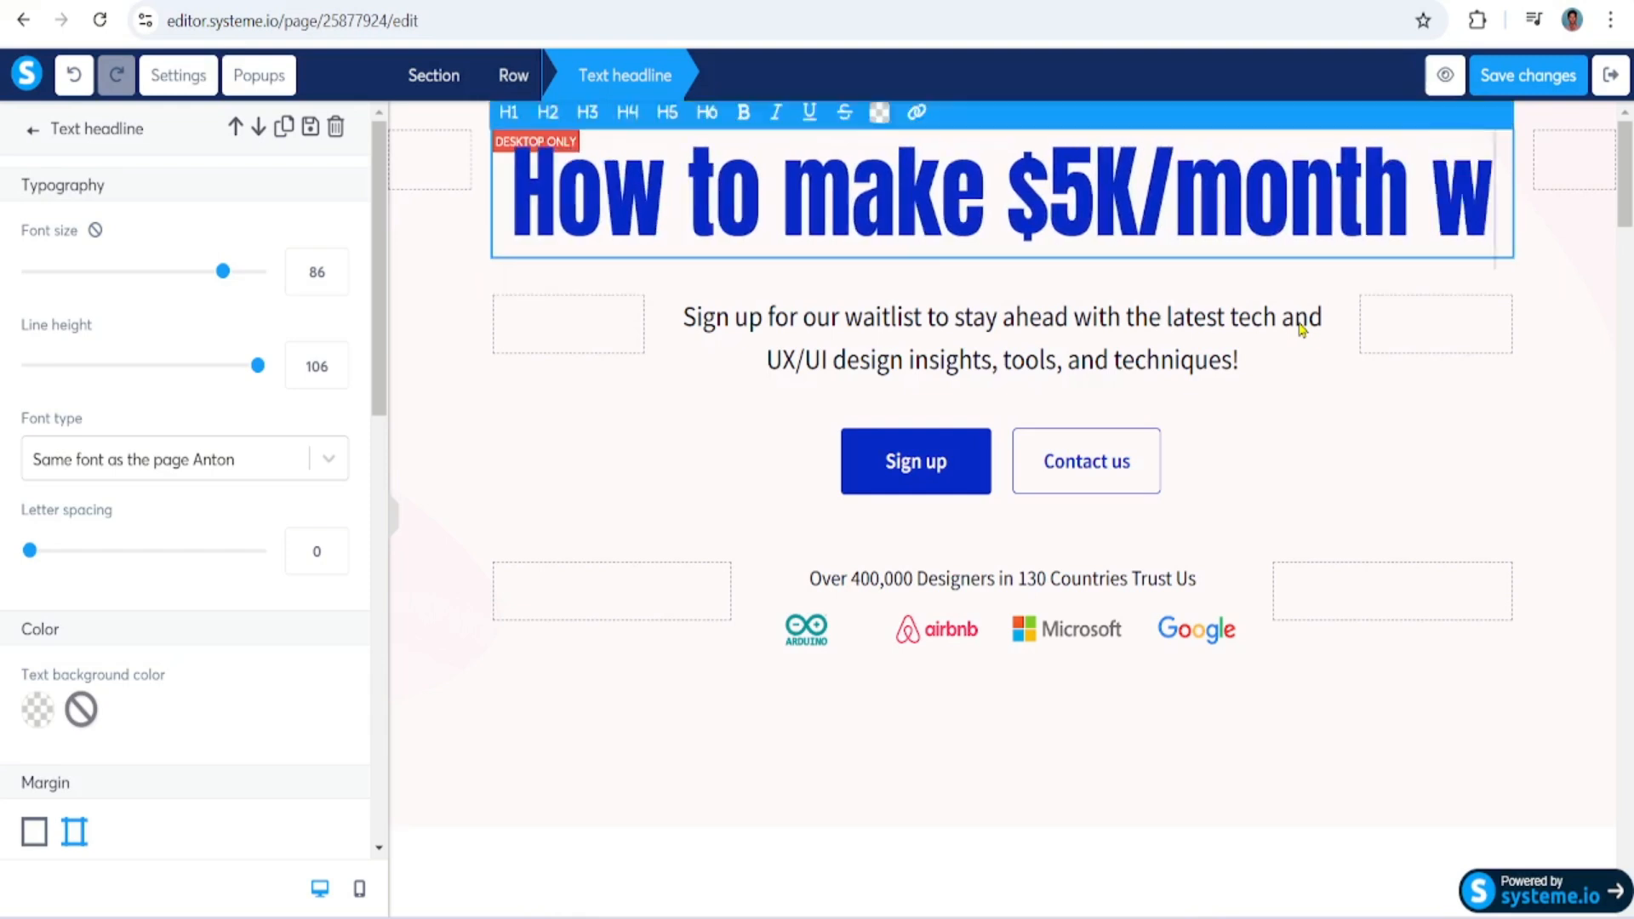
type("ith A")
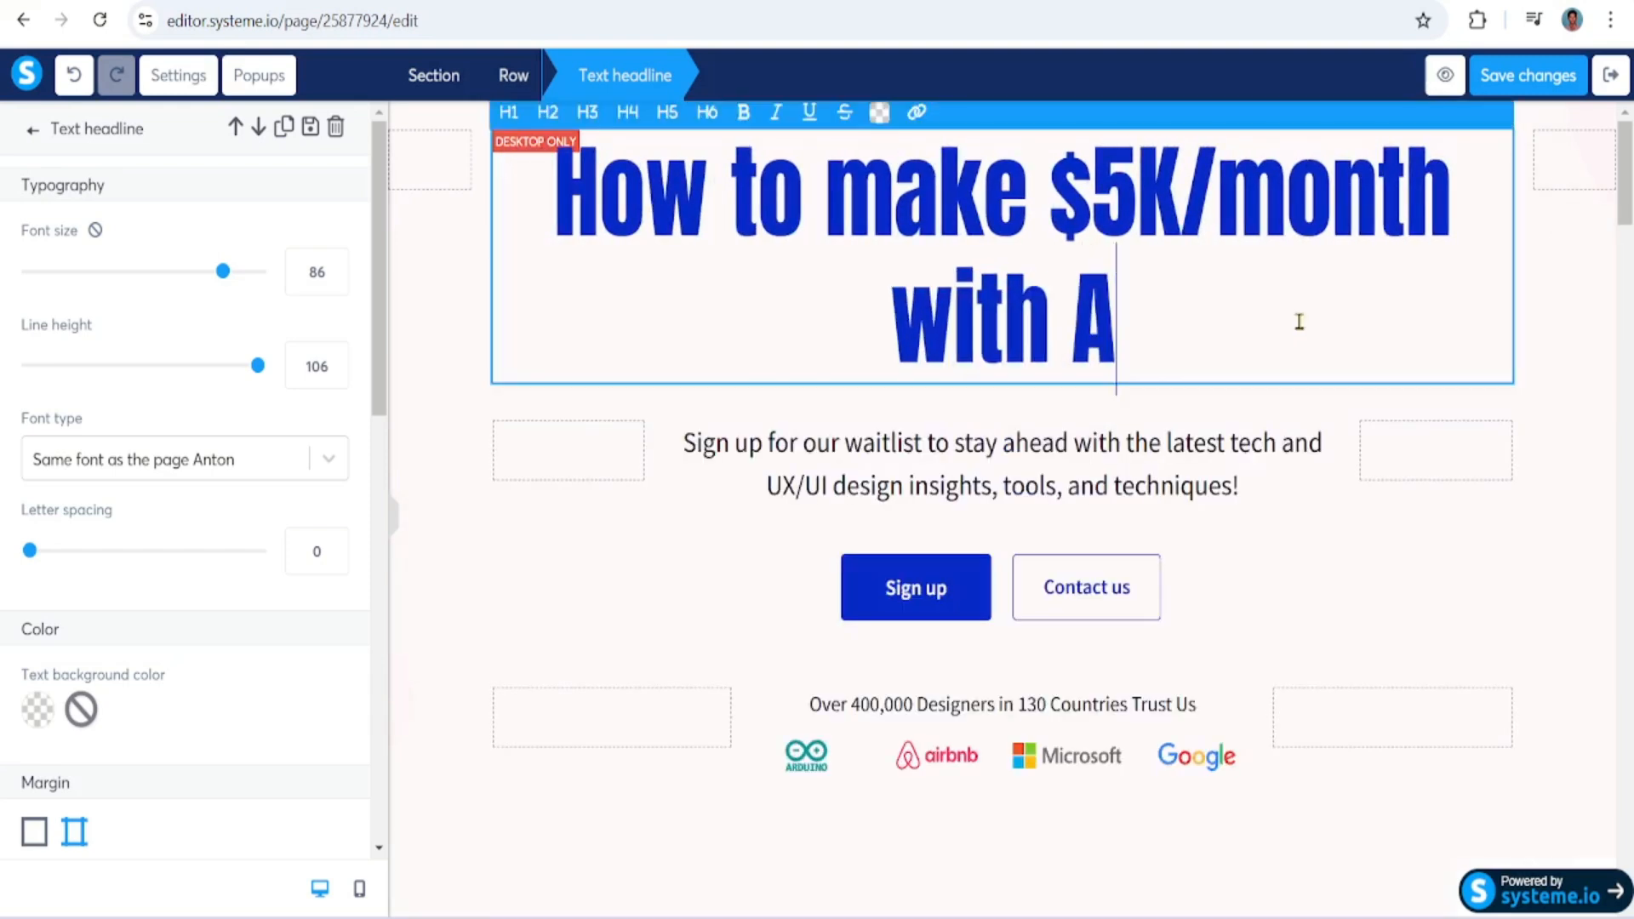
type("ffiliat")
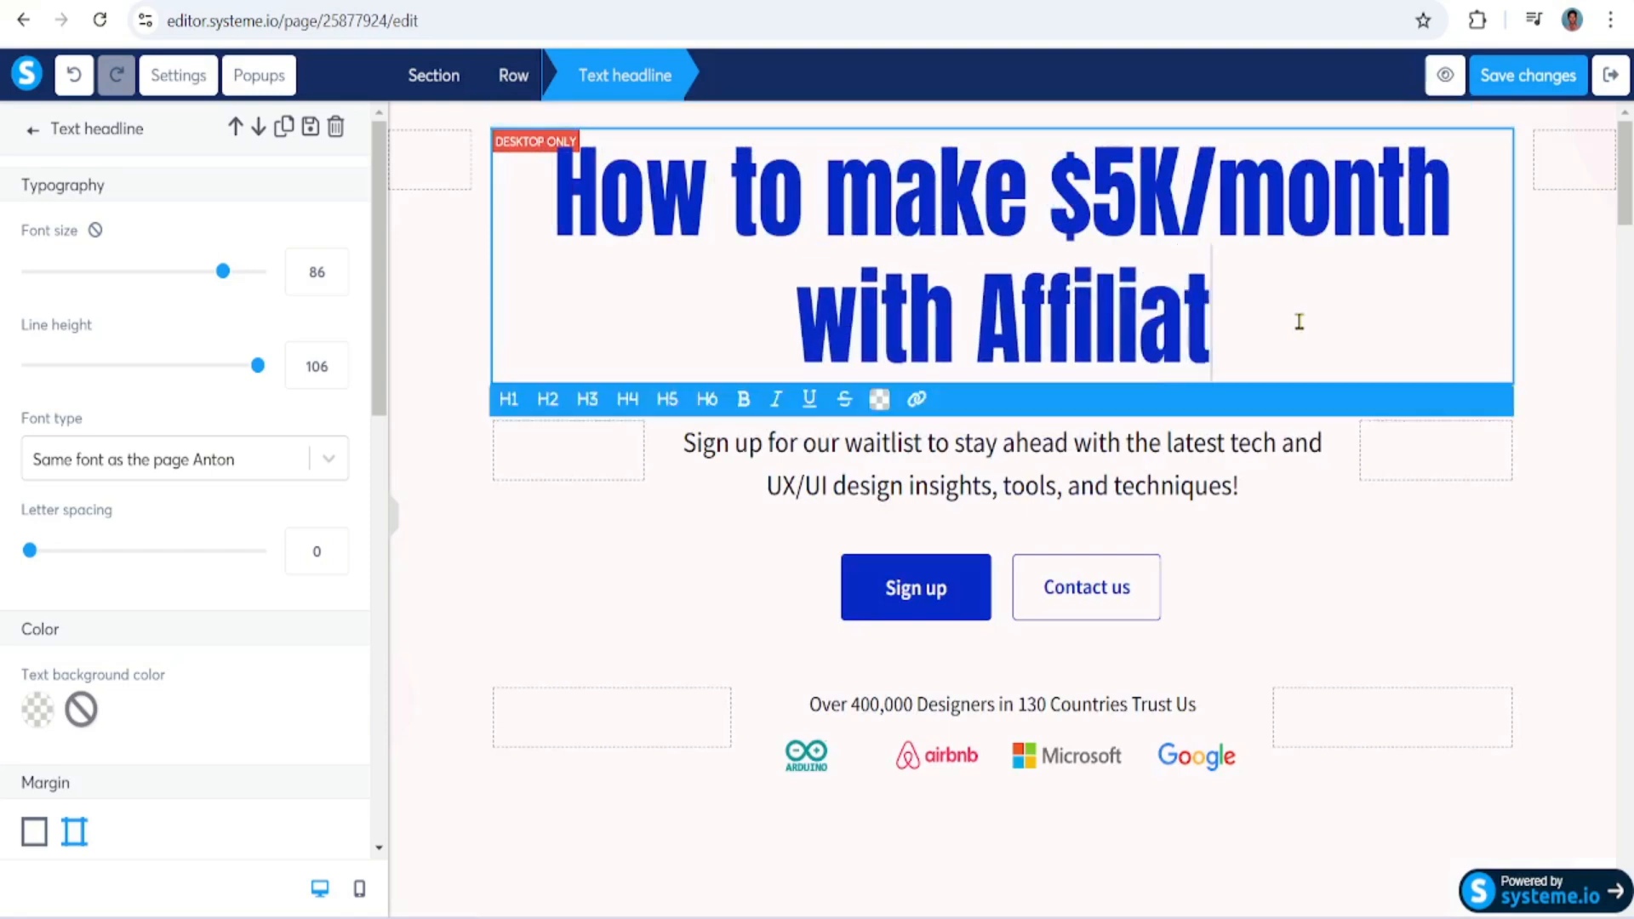
type("e Markti")
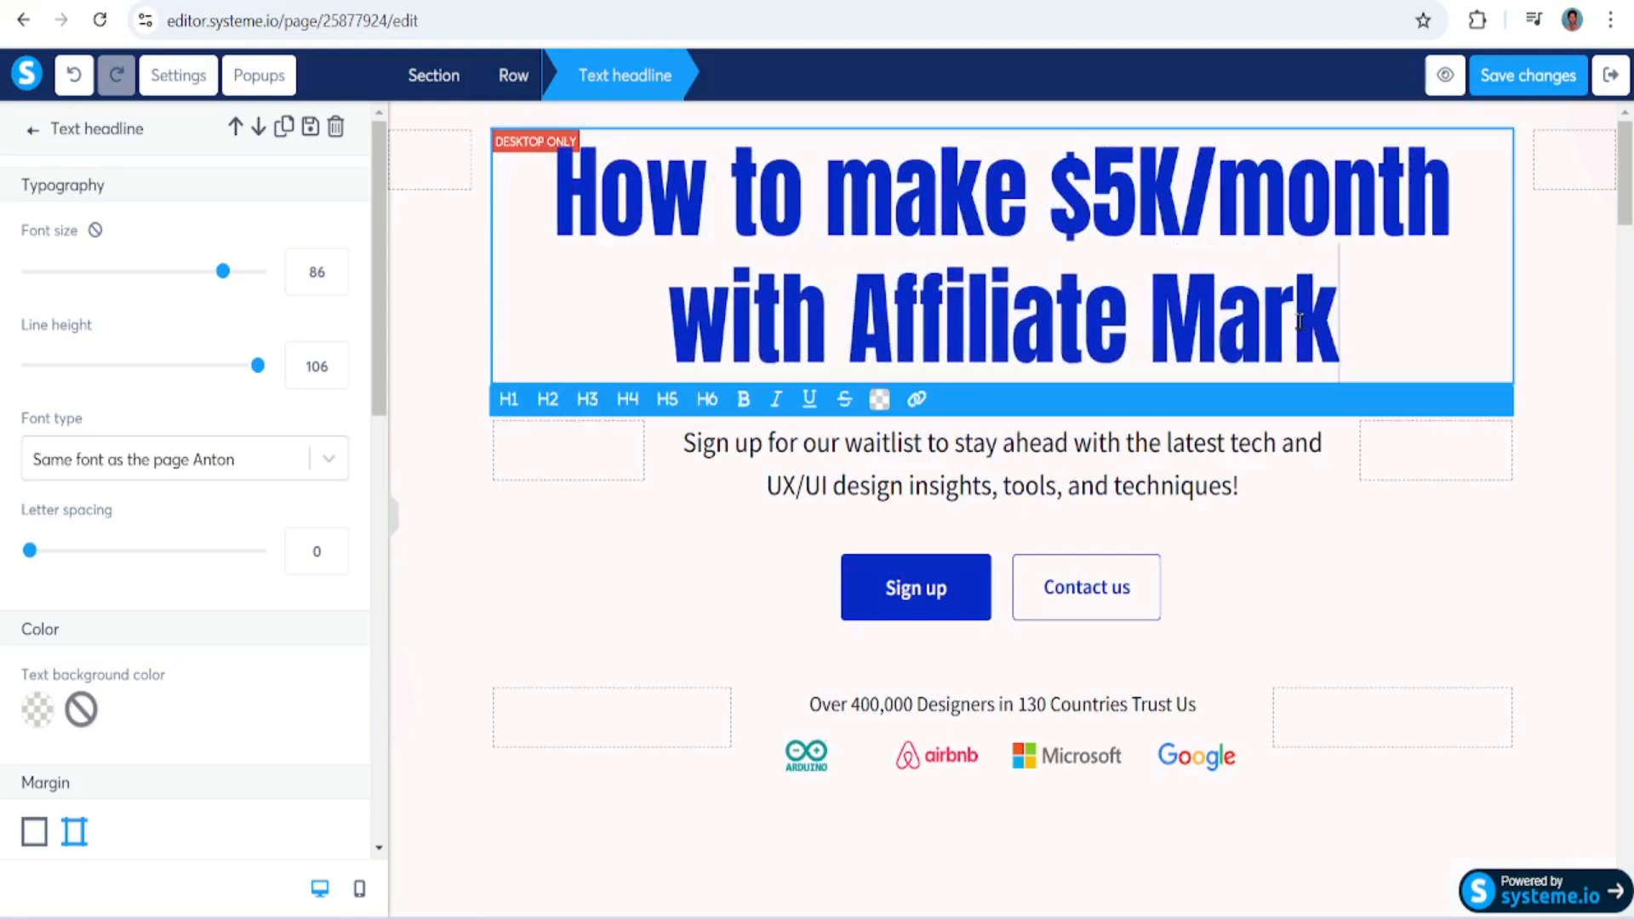
key("BackSpace")
key("BackSpace")
type("eting")
Step: Delete the row with the "Over 400,000 Designers" text and company logos below the buttons
left_click(1278, 691)
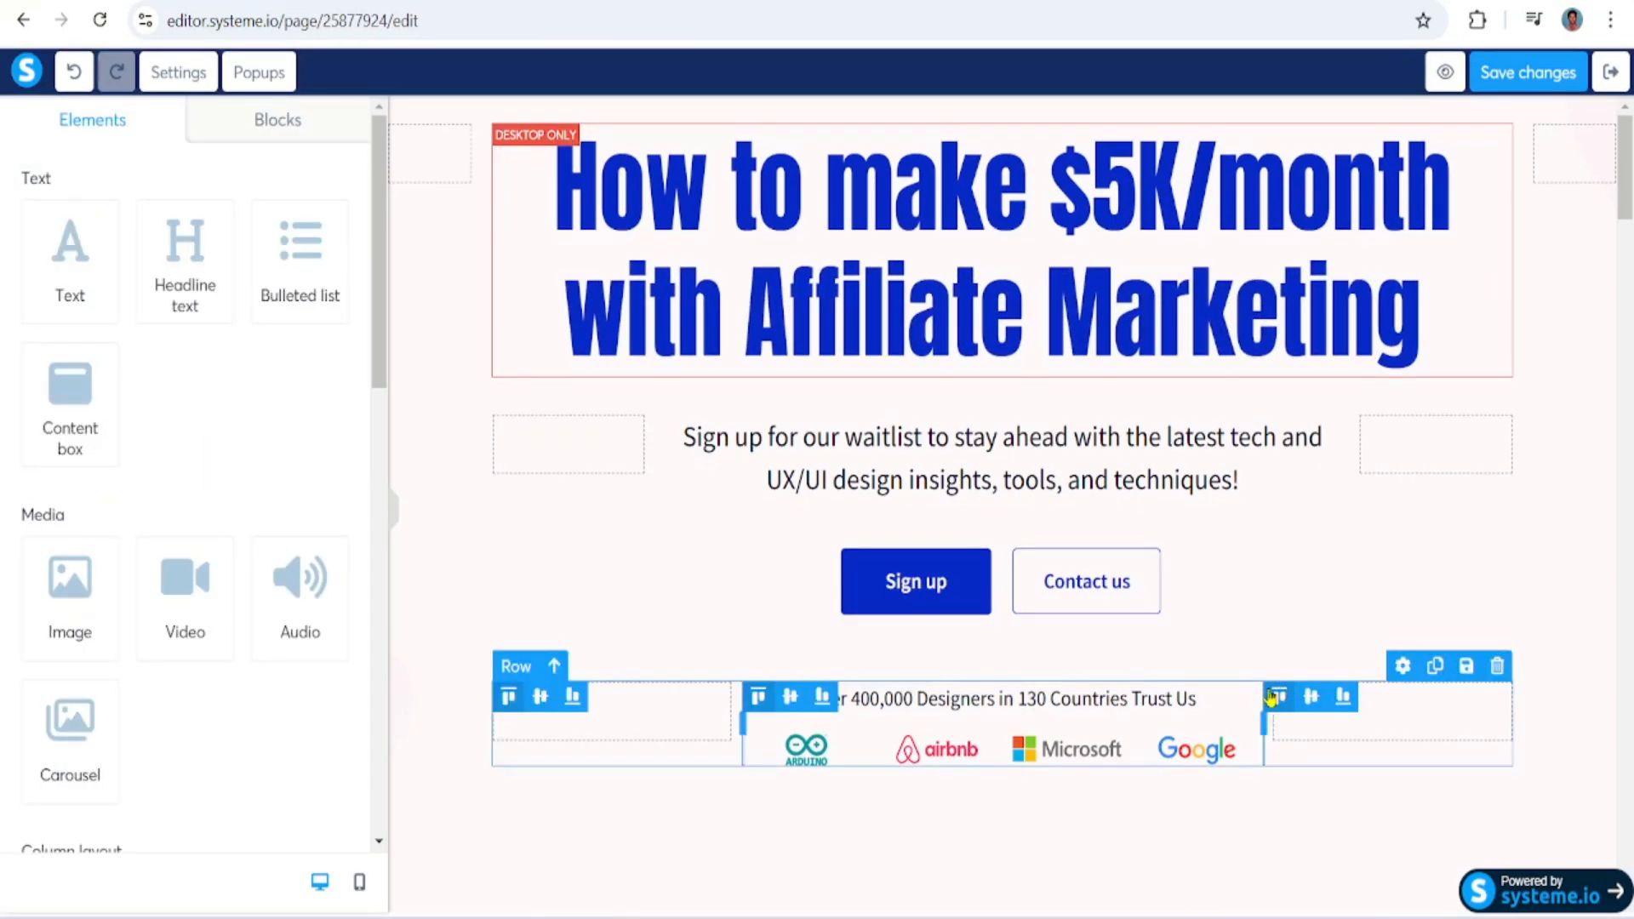
left_click(1498, 667)
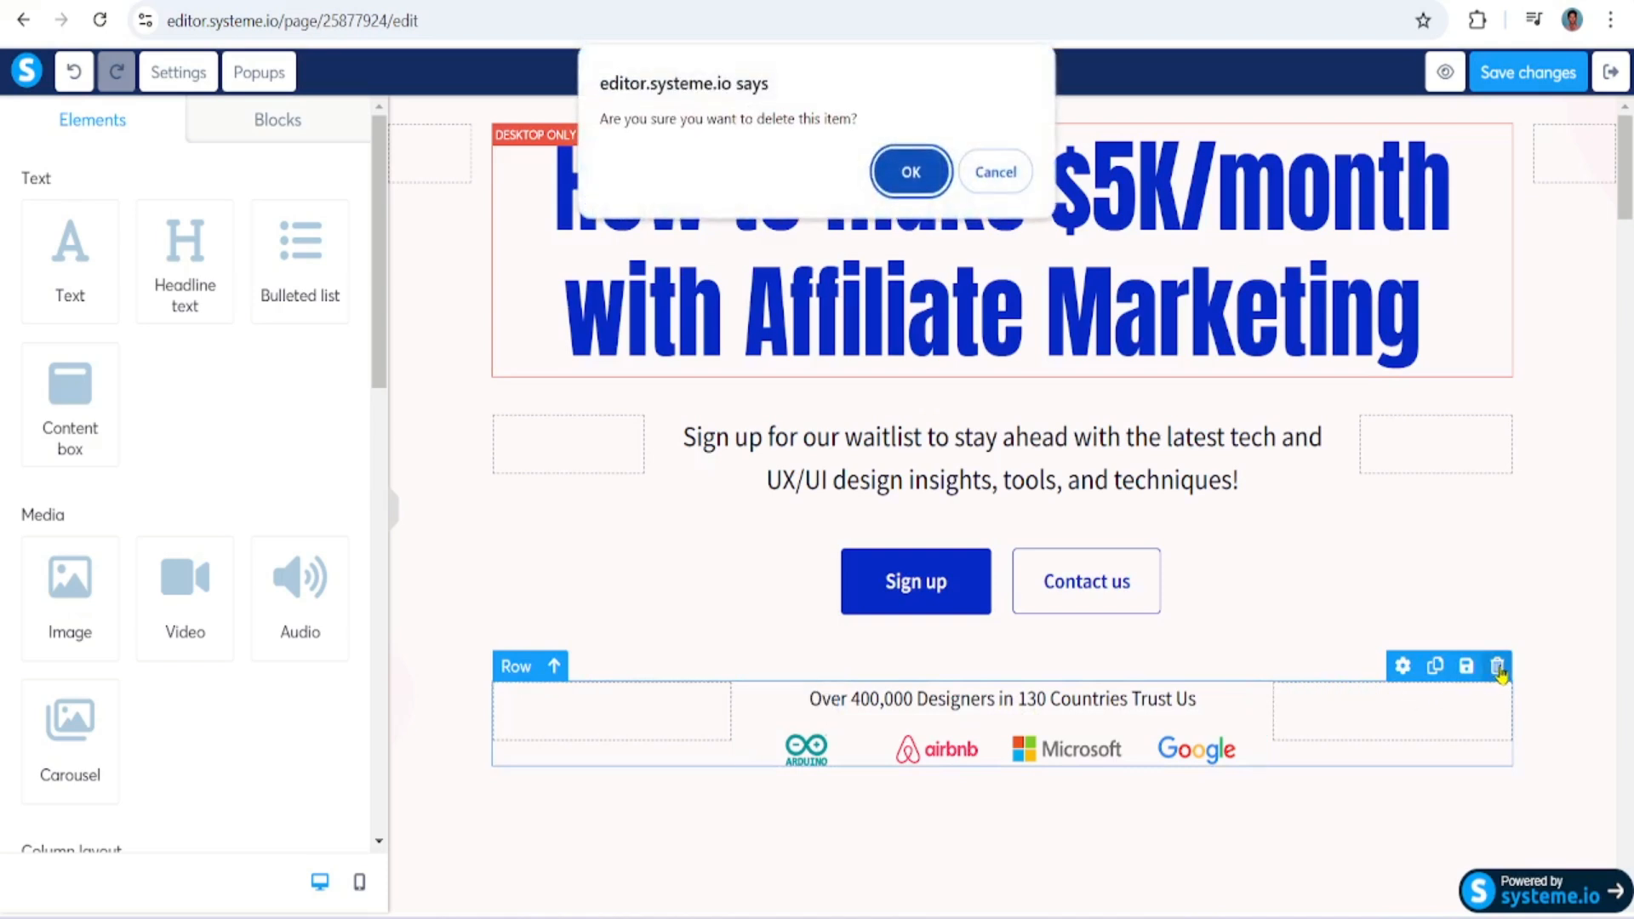
left_click(904, 168)
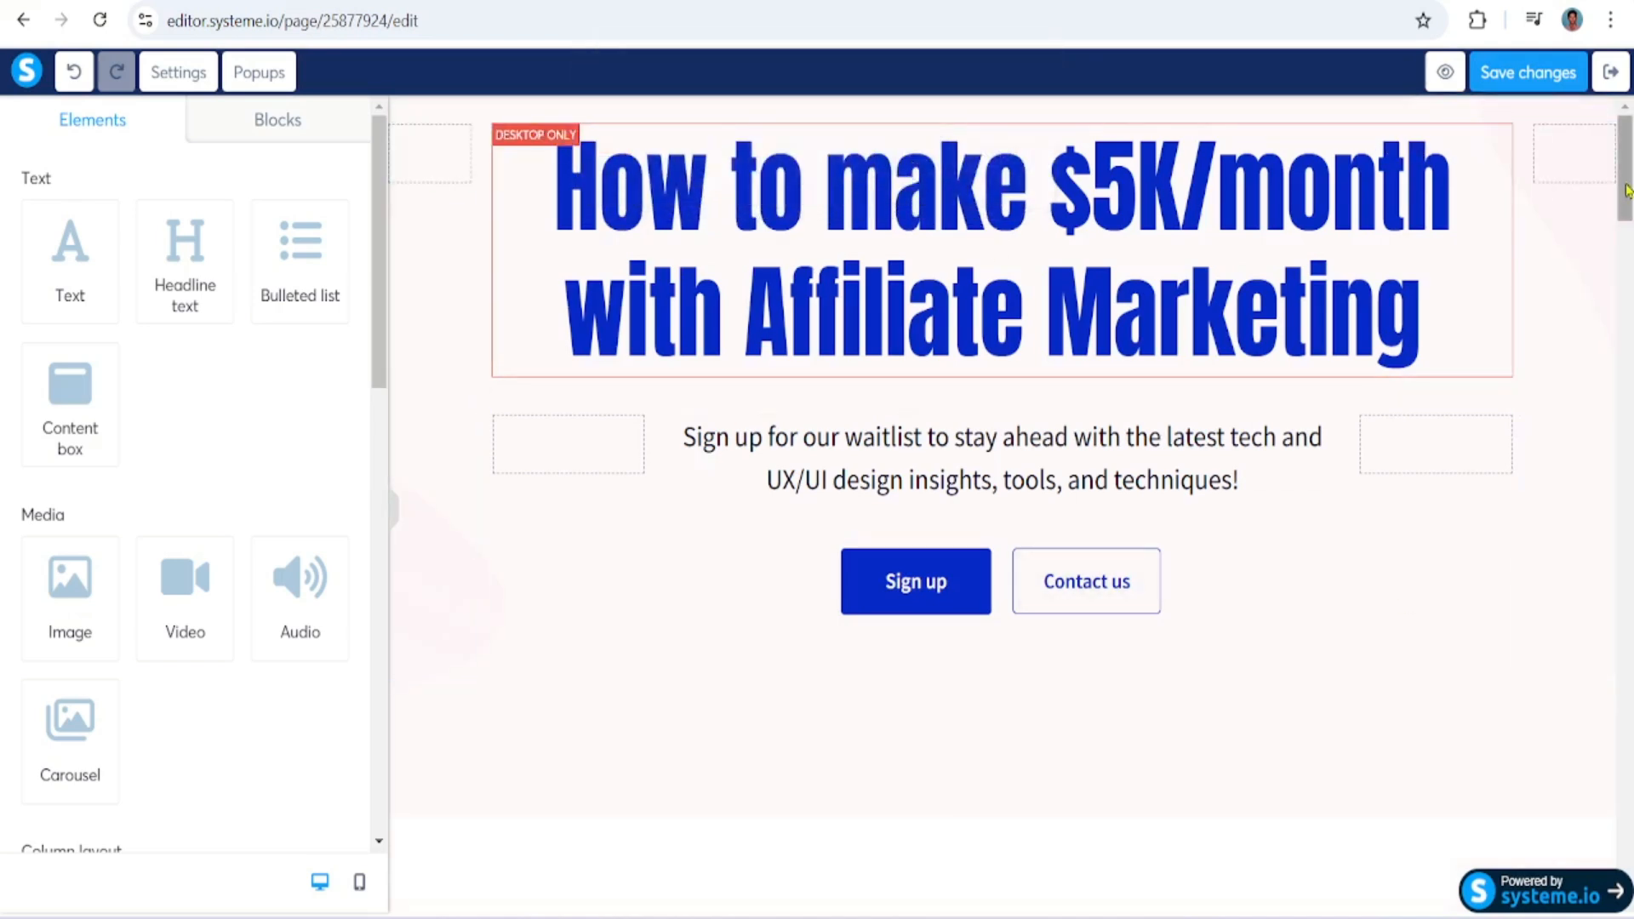
Step: Delete the "What to Expect?", "Training Industry Leaders Across 130 Countries" and "Who am I?" sections from the page
left_click_drag(1628, 191, 1631, 280)
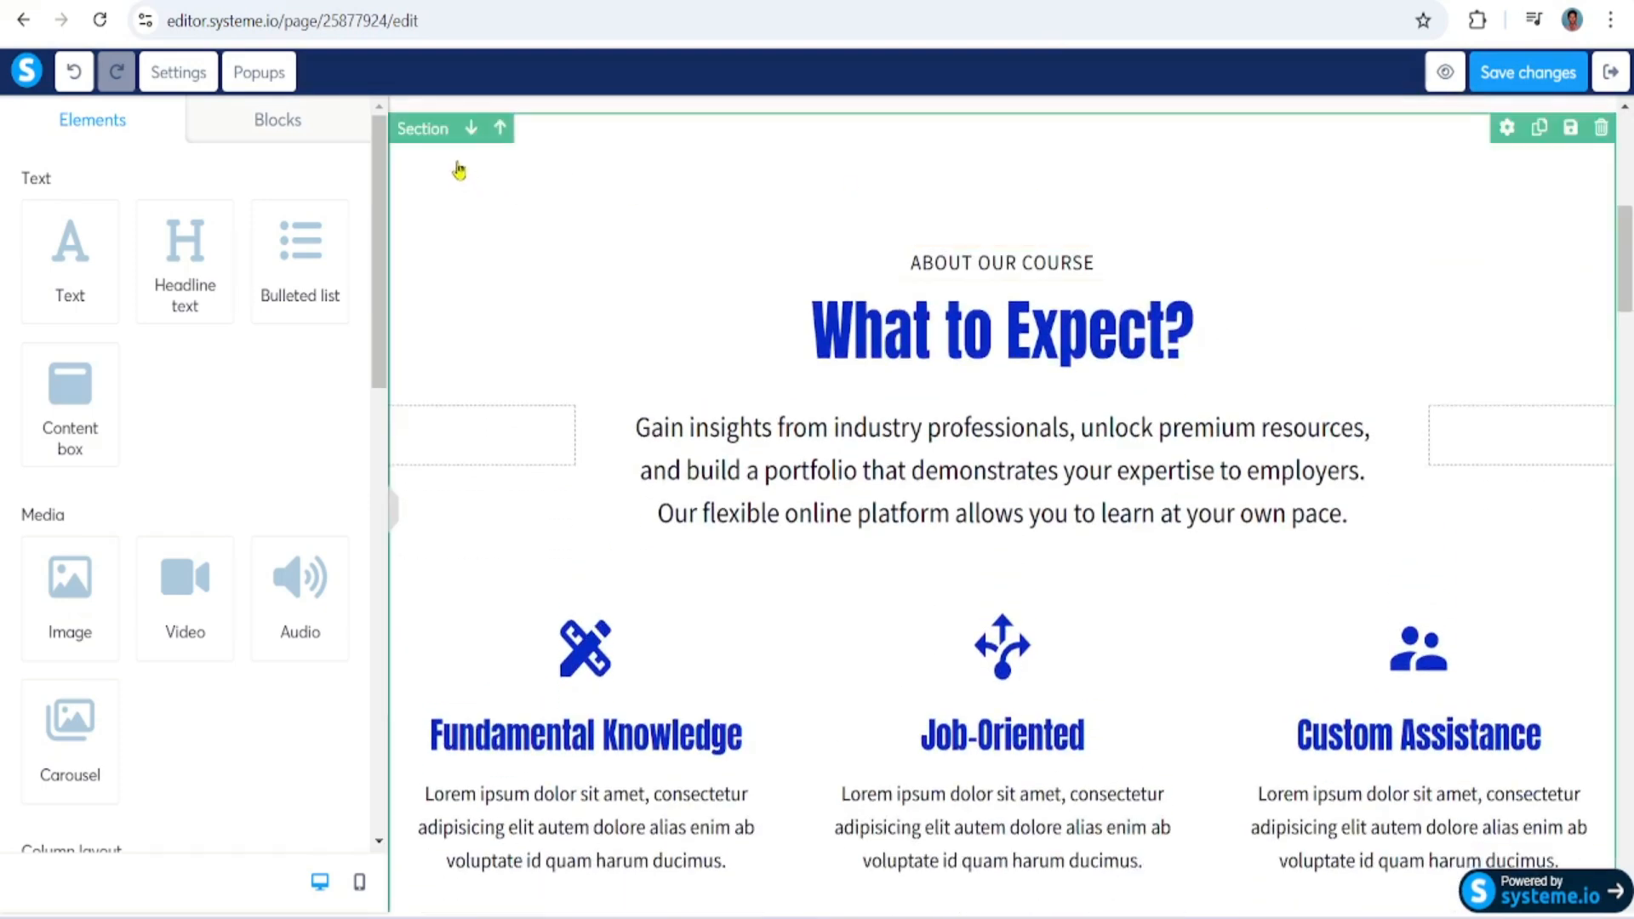
left_click(1601, 130)
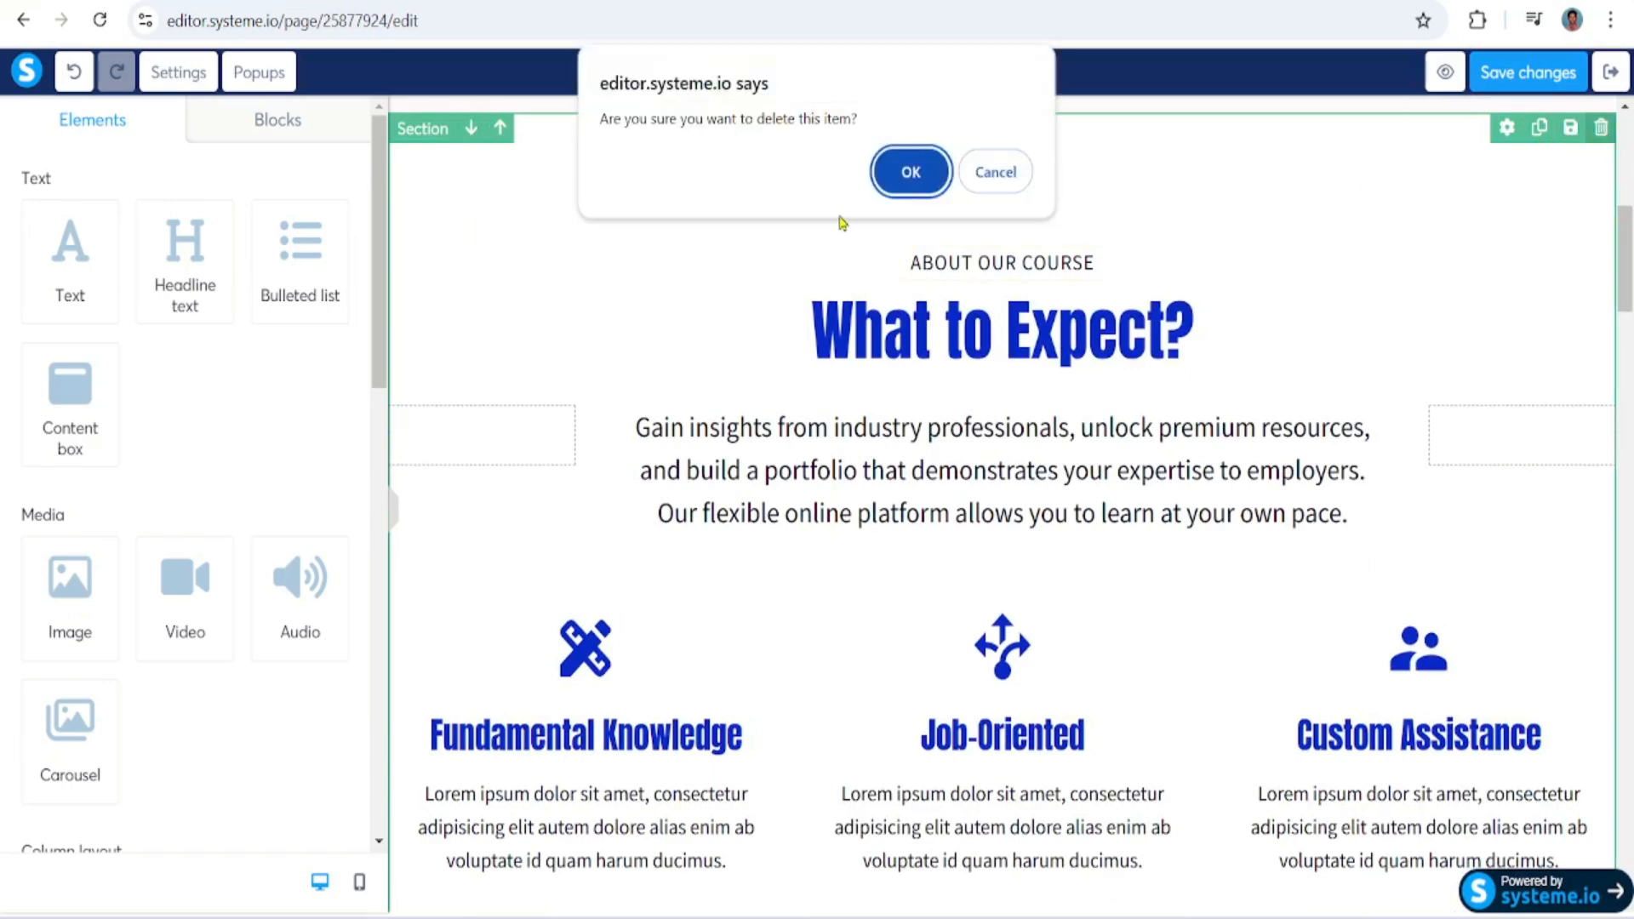
left_click(907, 166)
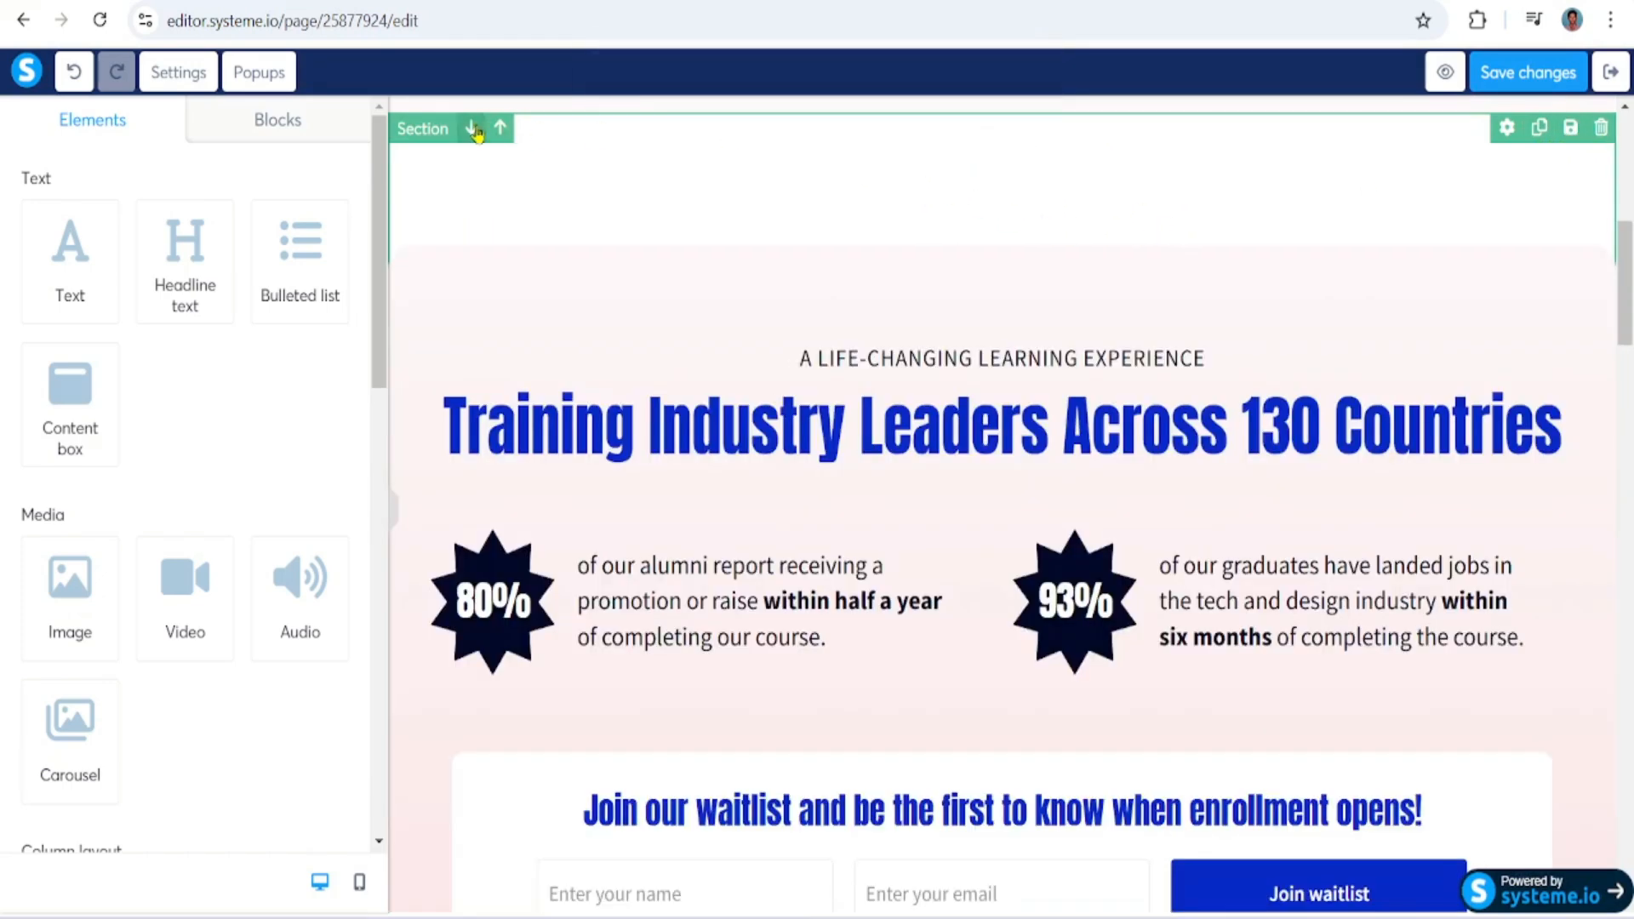
left_click(1602, 129)
left_click(909, 168)
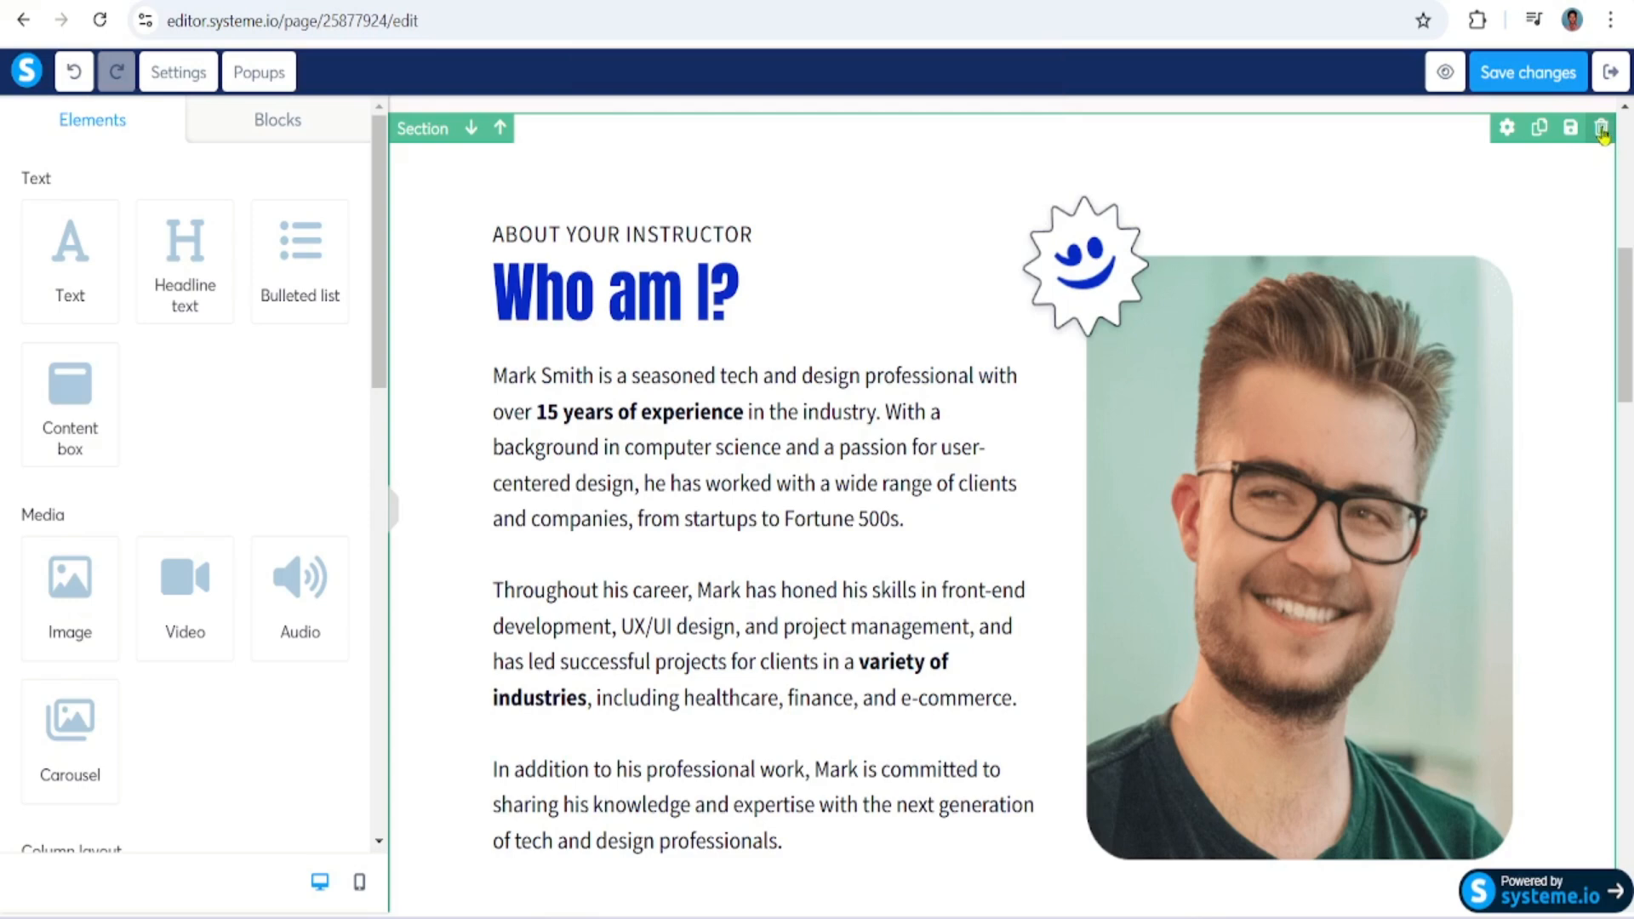
left_click(1602, 129)
left_click(915, 168)
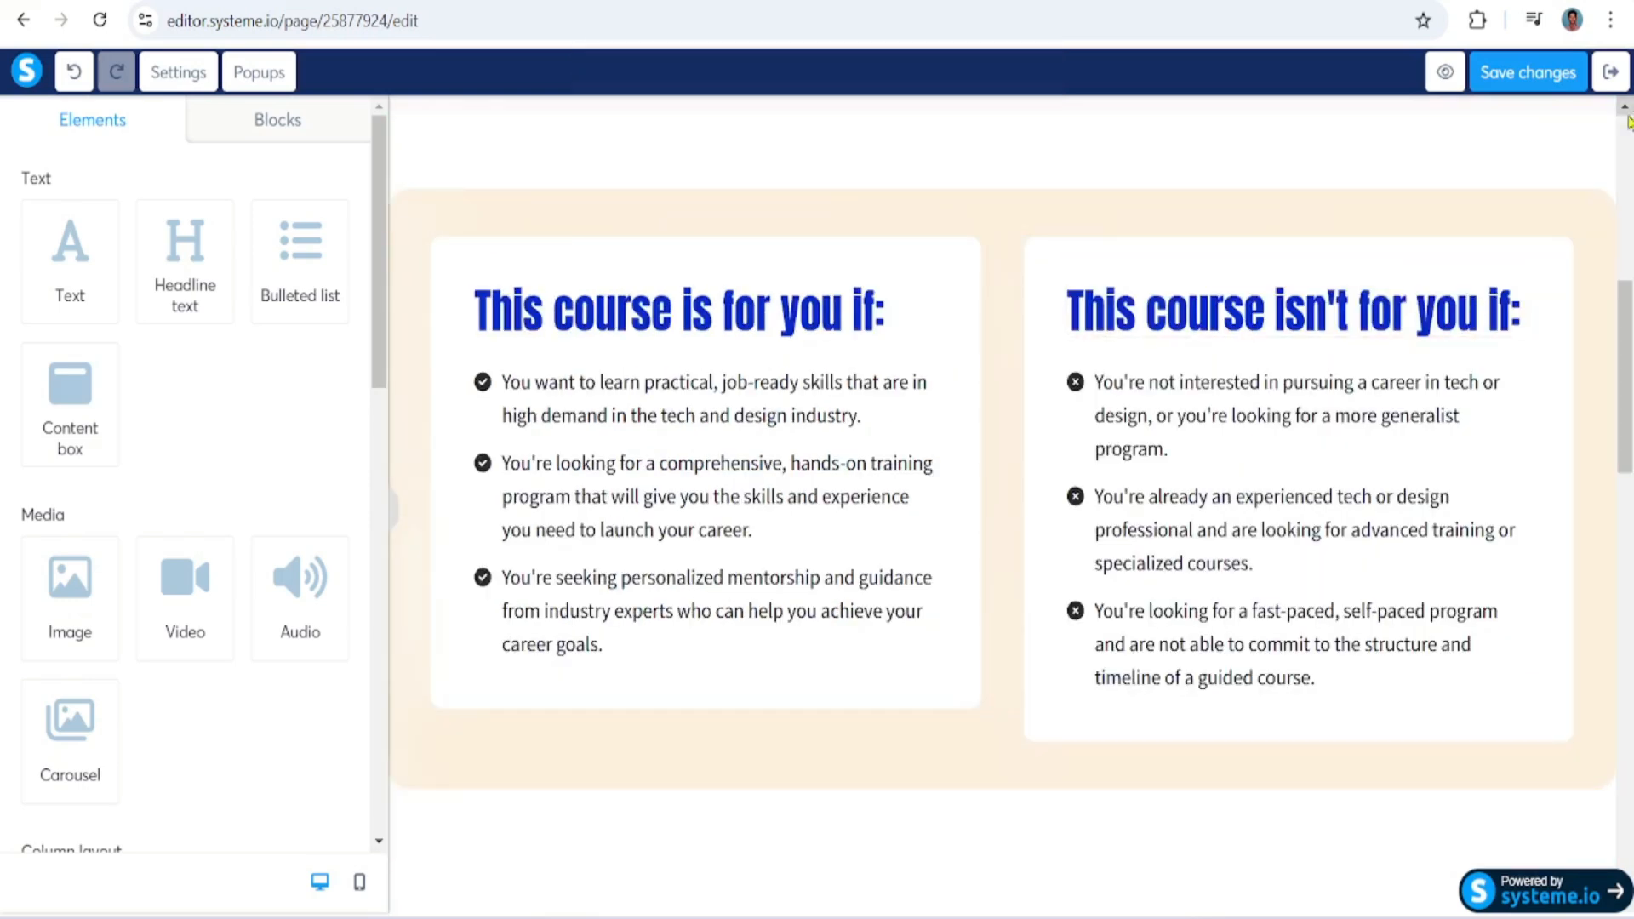
Step: Delete the "This course is for you if" comparison, "Hear what my students have to say.." and "Don't miss out..." sections from the page
left_click(1599, 128)
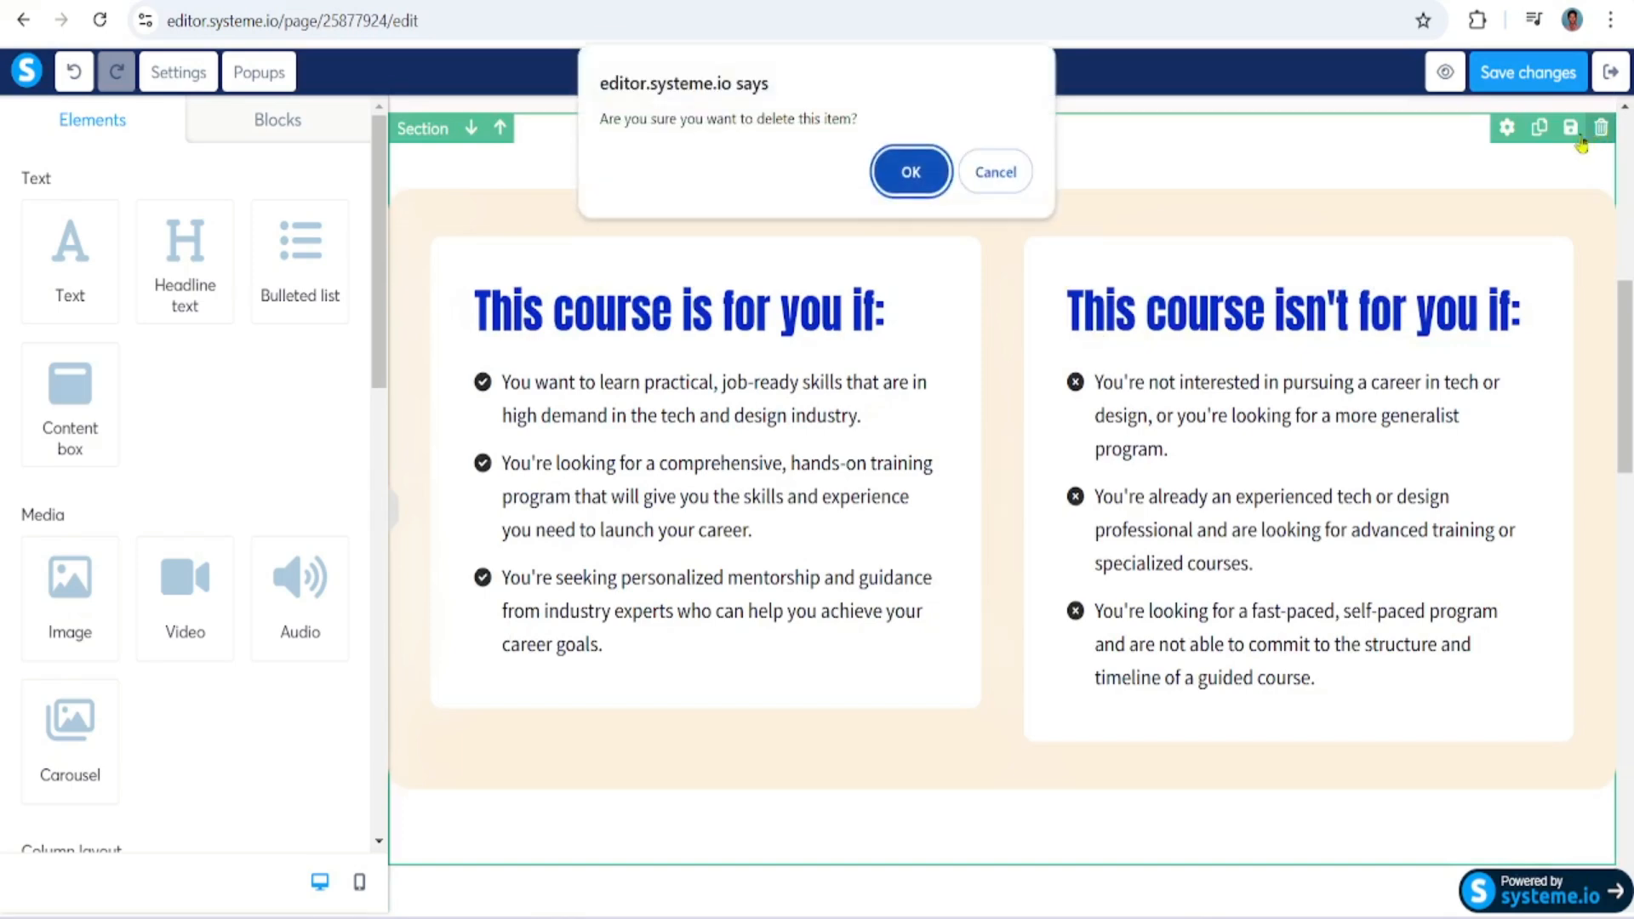
left_click(910, 169)
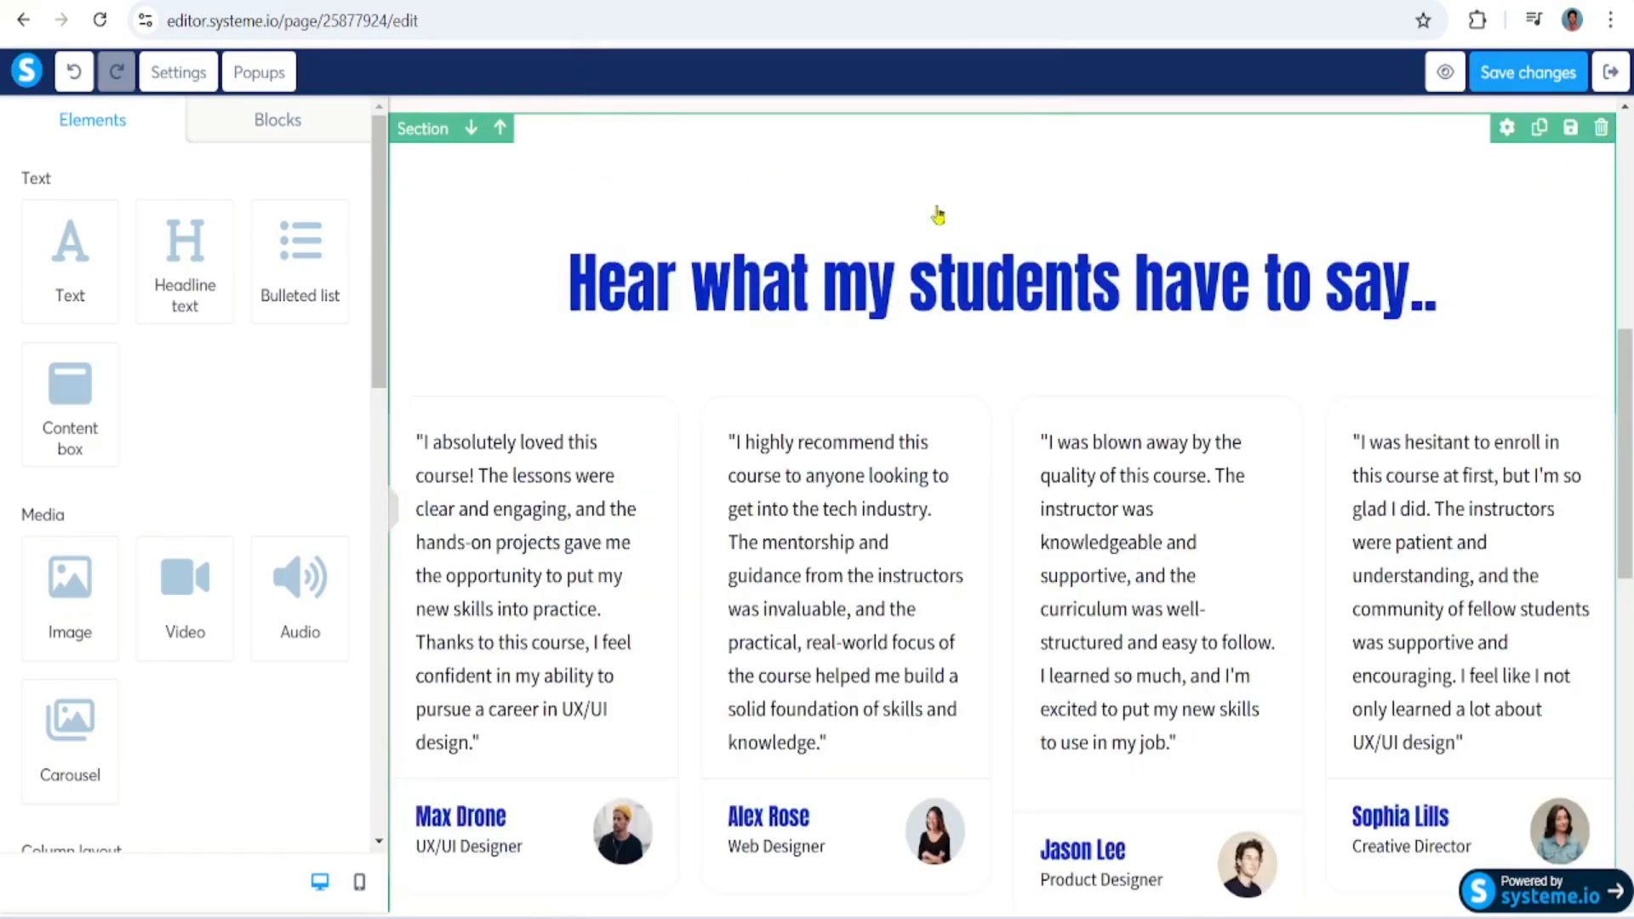
left_click(1601, 128)
left_click(910, 172)
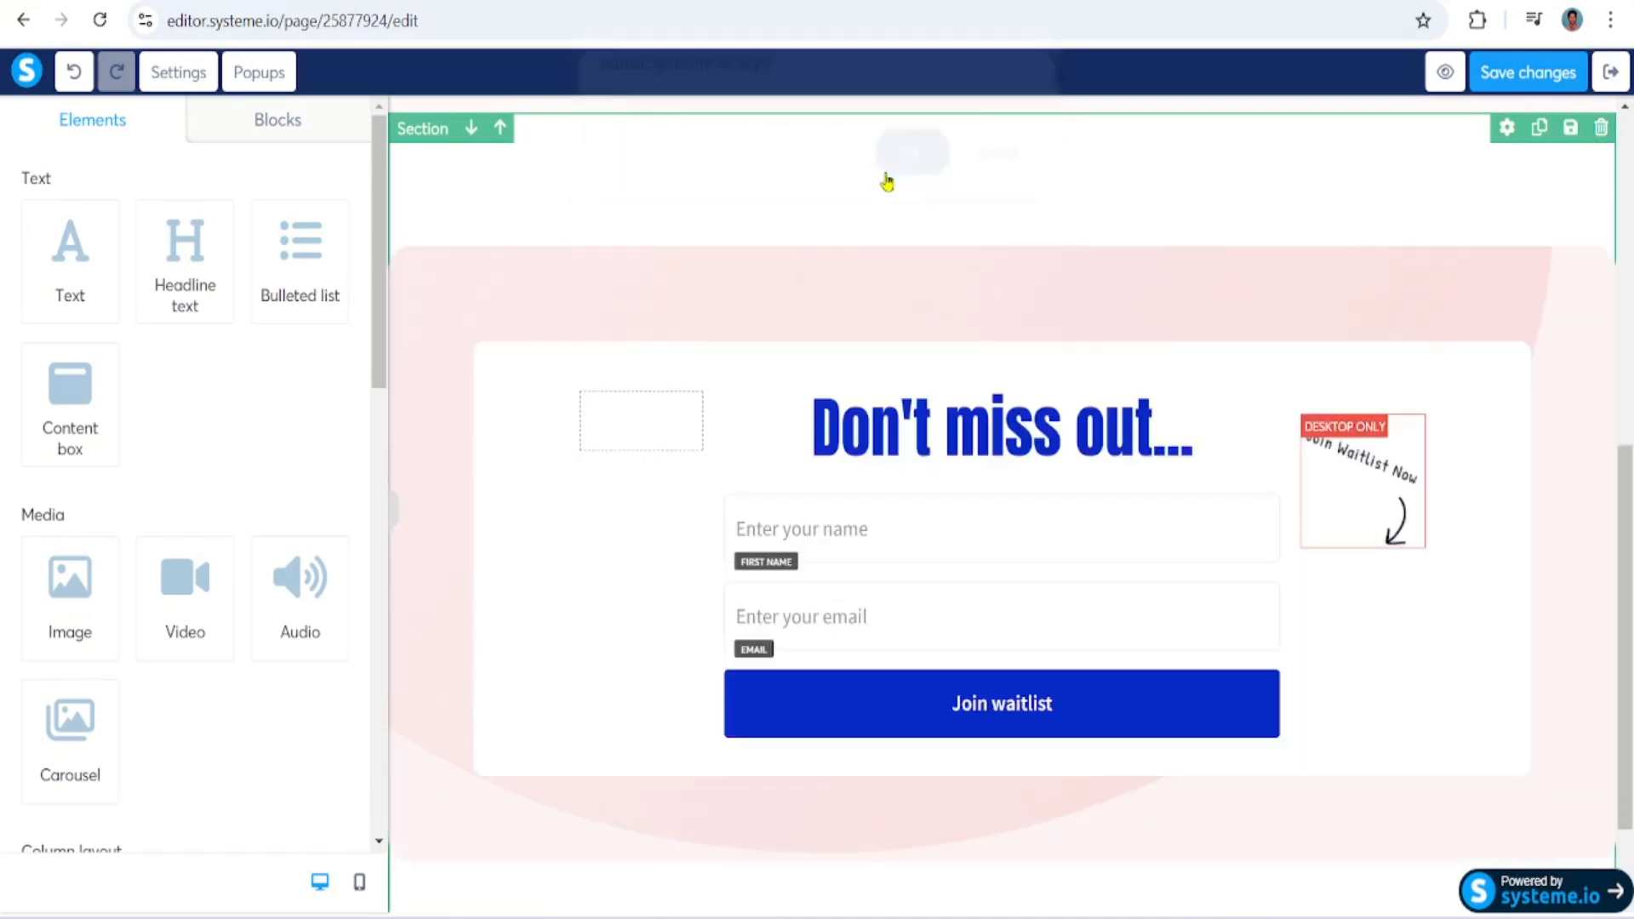
left_click(1600, 128)
left_click(909, 169)
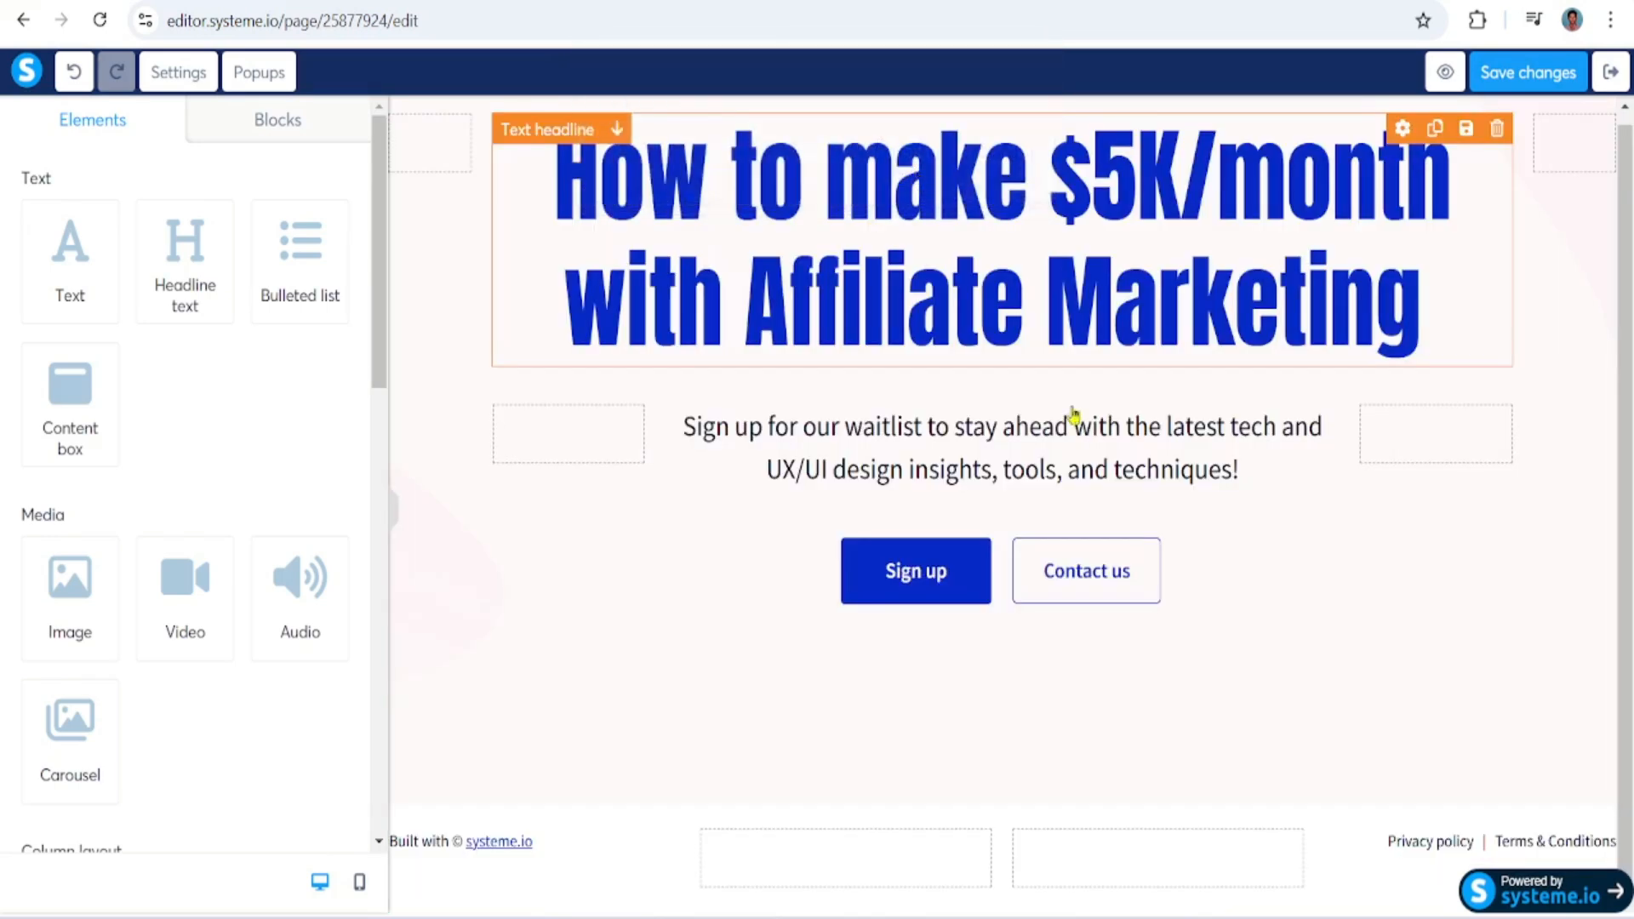
Step: Replace the text below the headline with "Complete newbies are making money with this proven system..."
left_click_drag(1626, 398, 1624, 258)
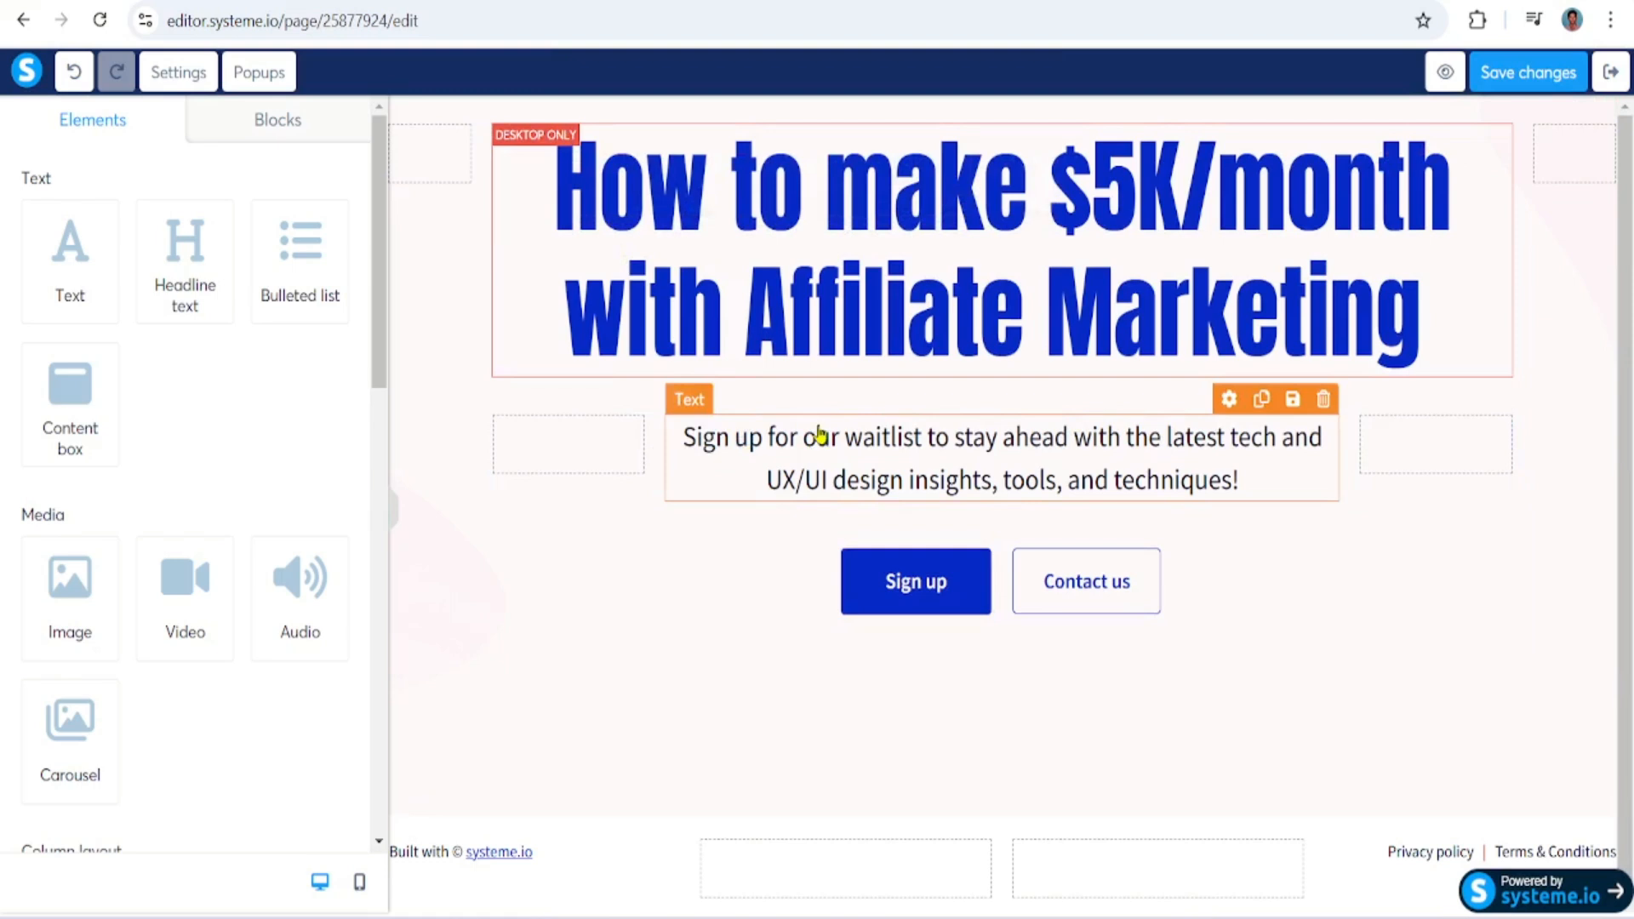
double_click(1237, 457)
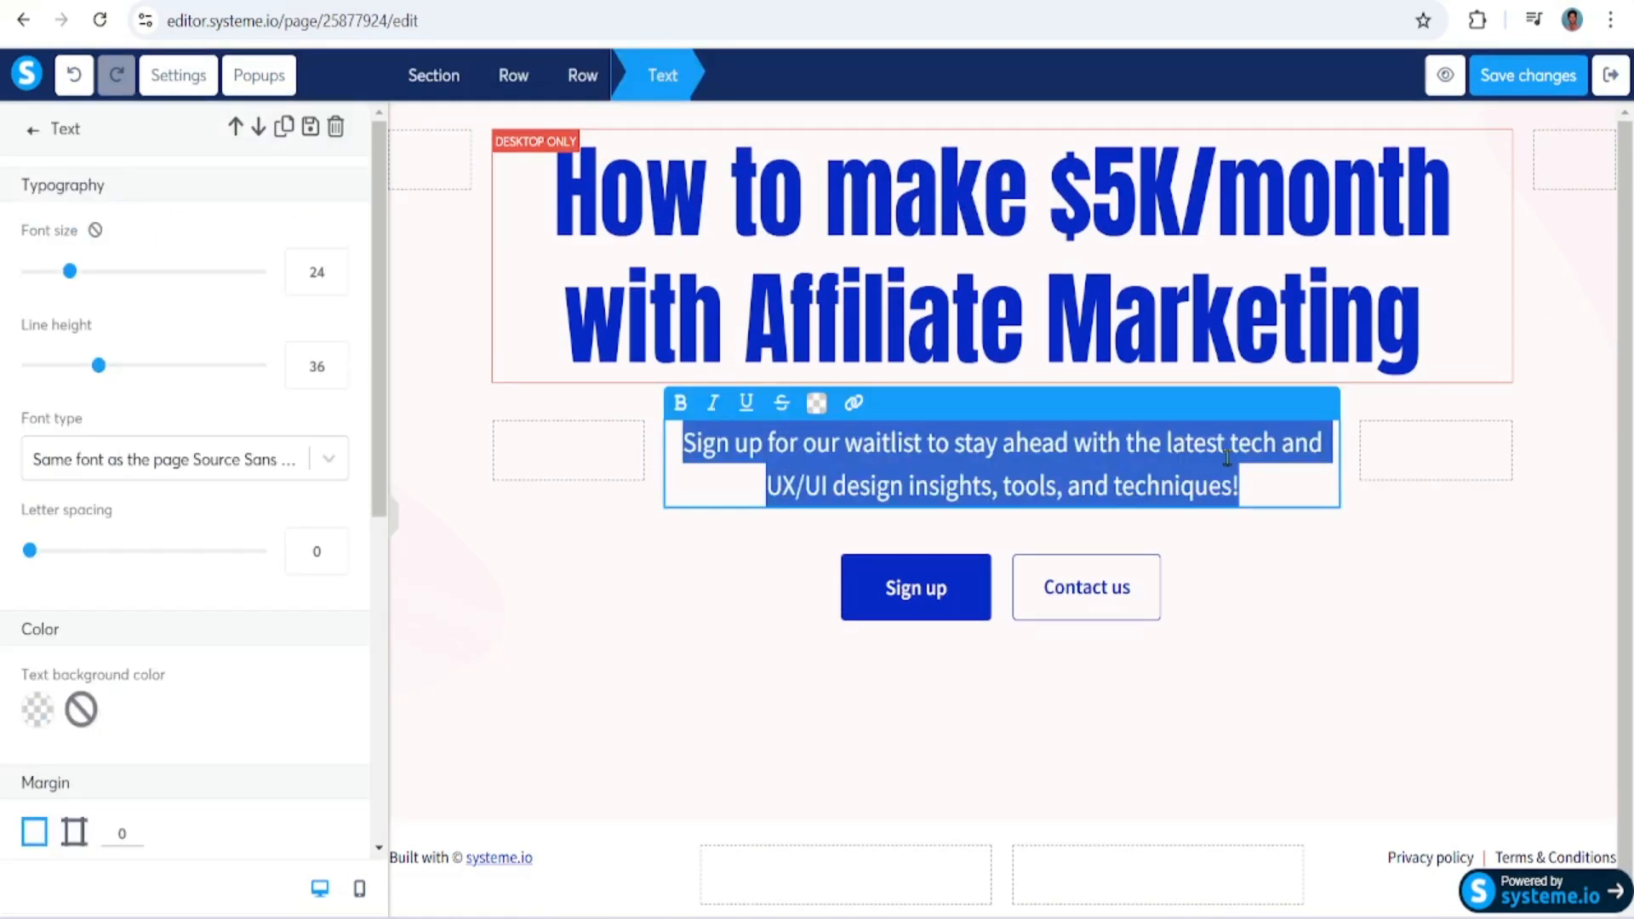
type("Complete")
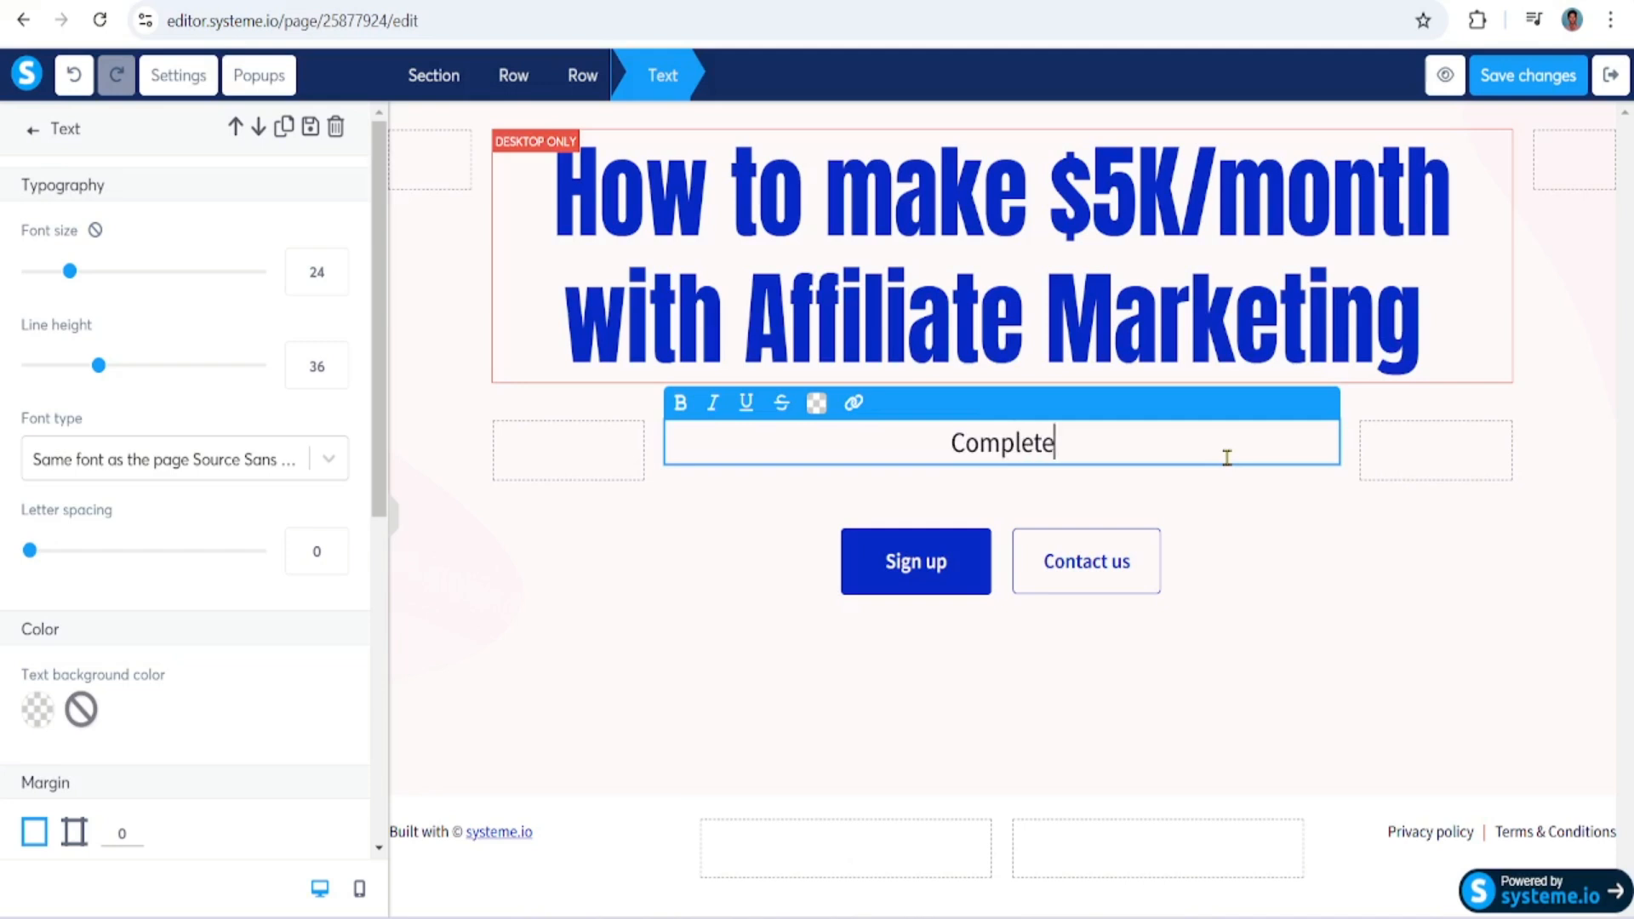
type(" newbies")
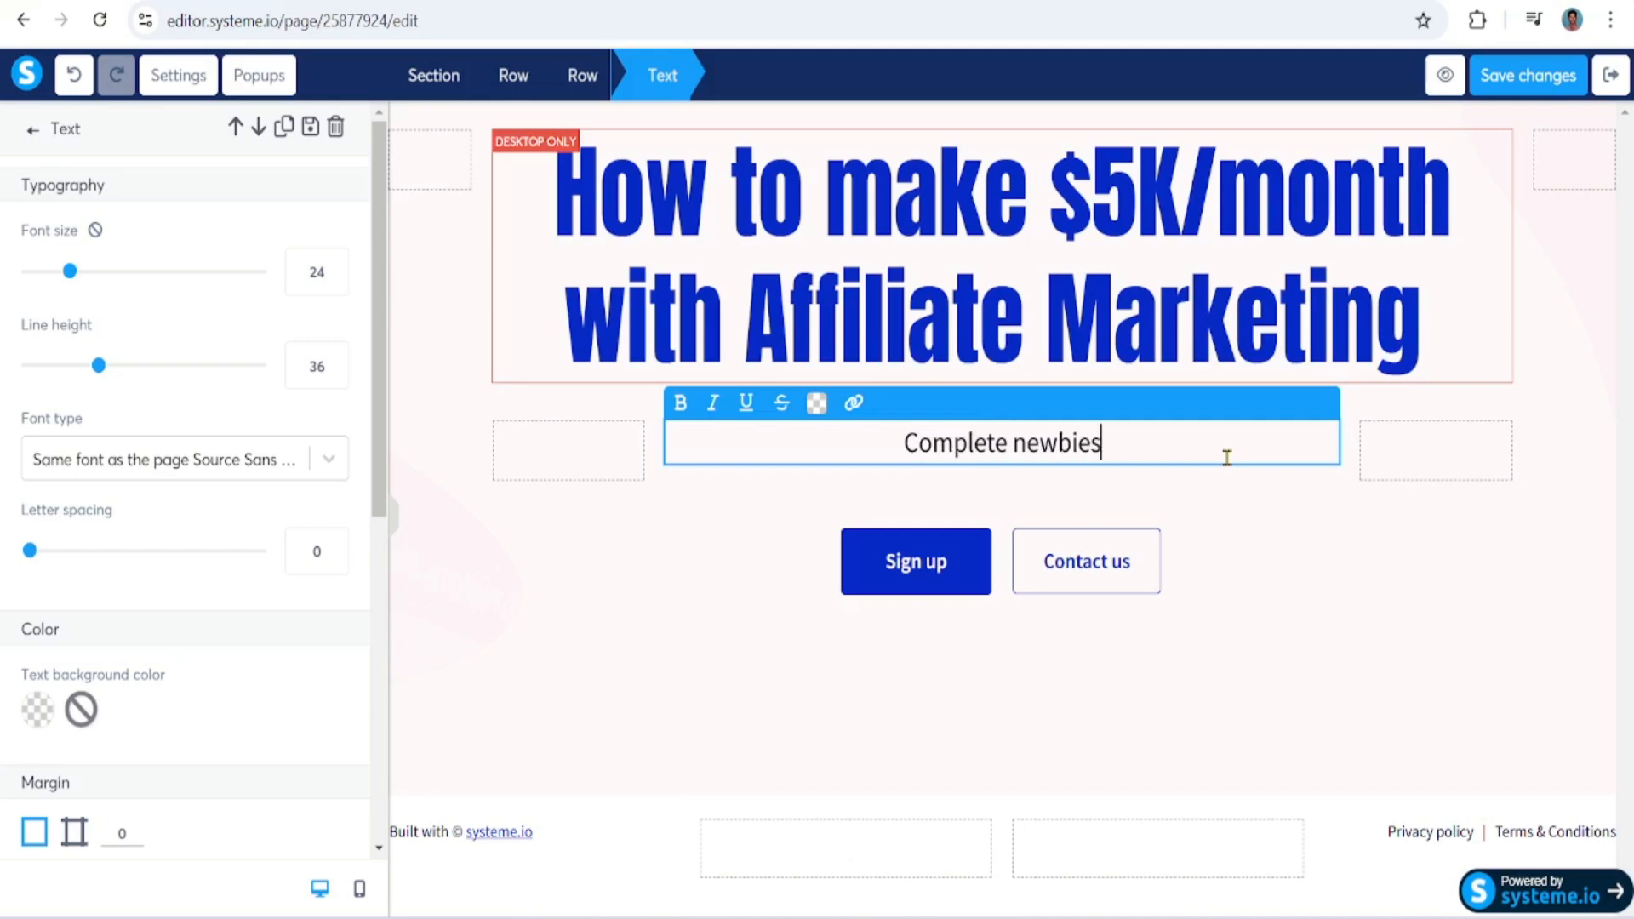
type(" are makin")
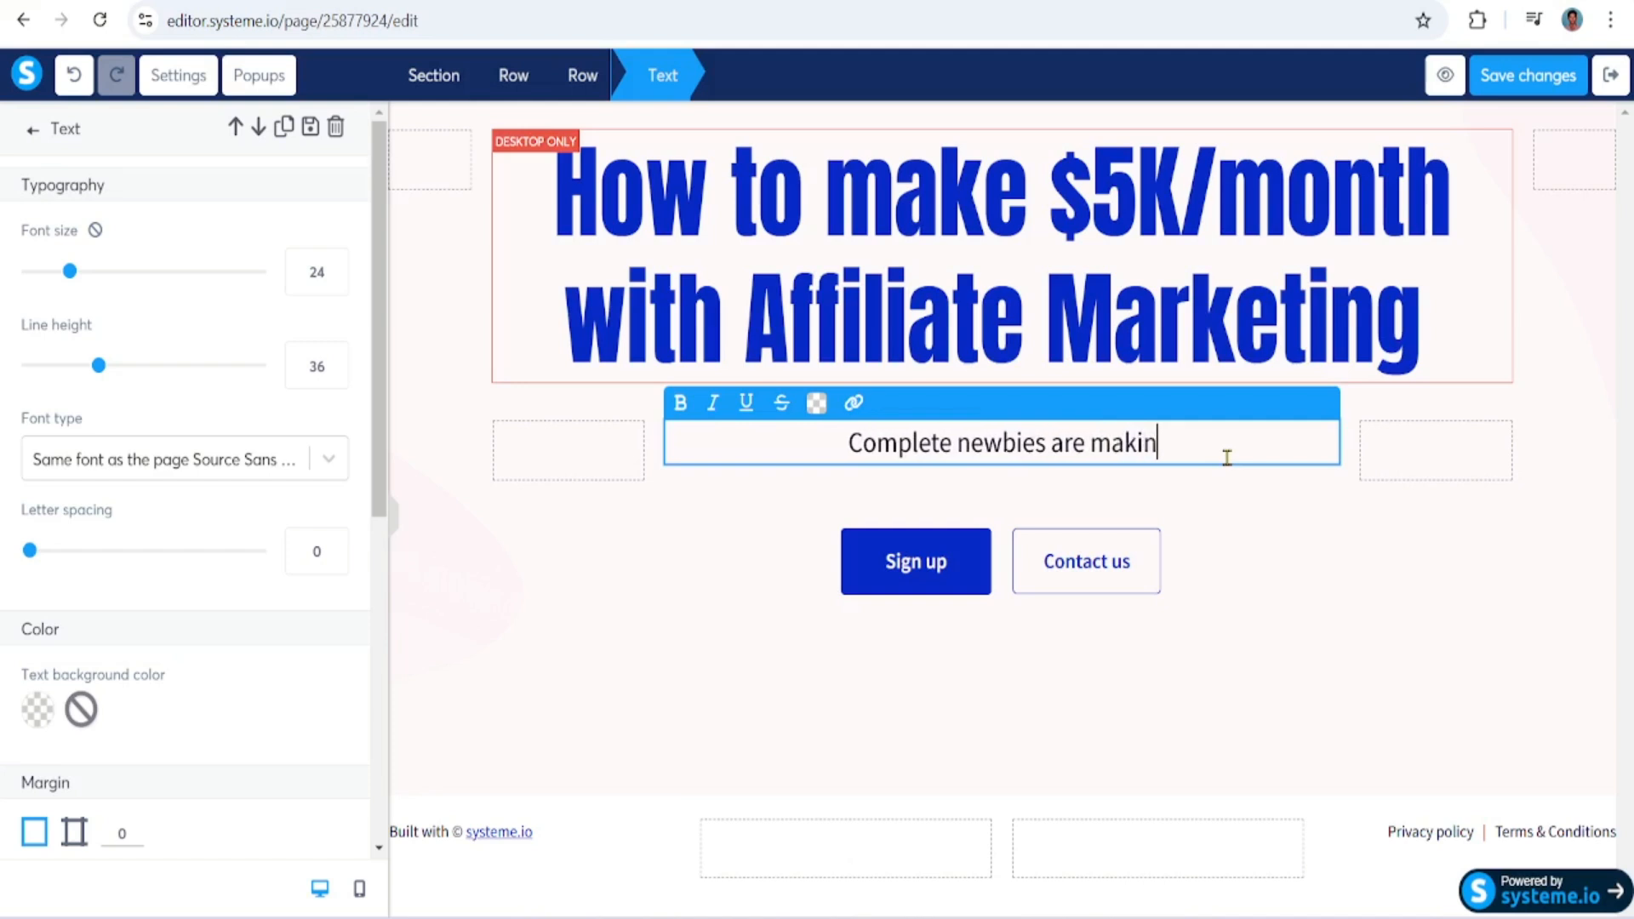
type("g money ")
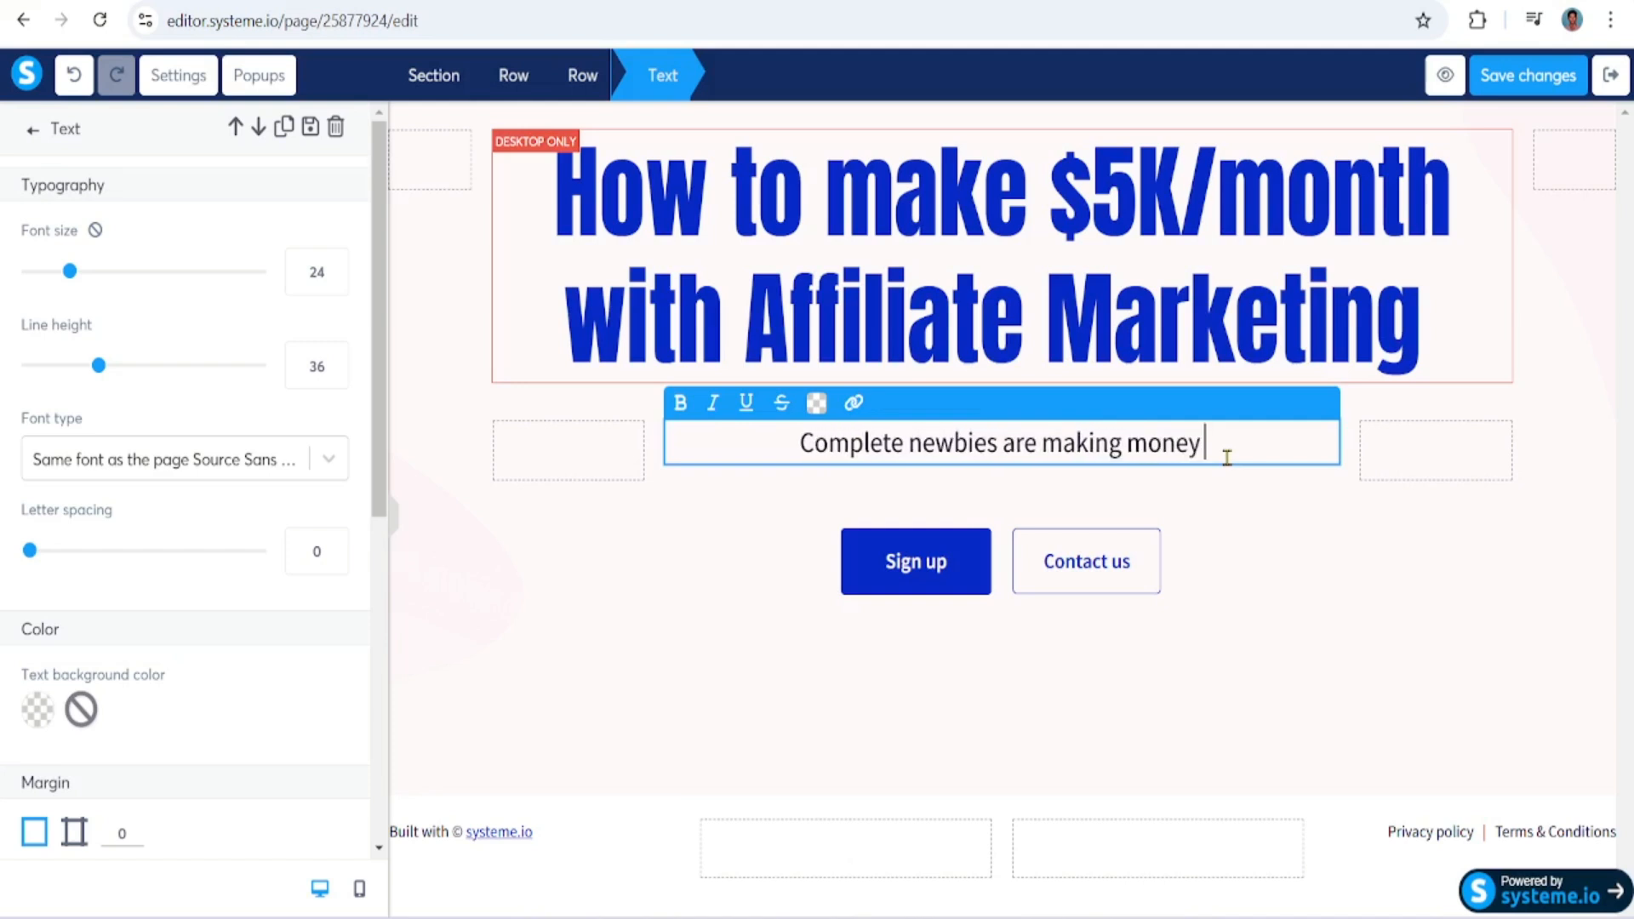
type("with this")
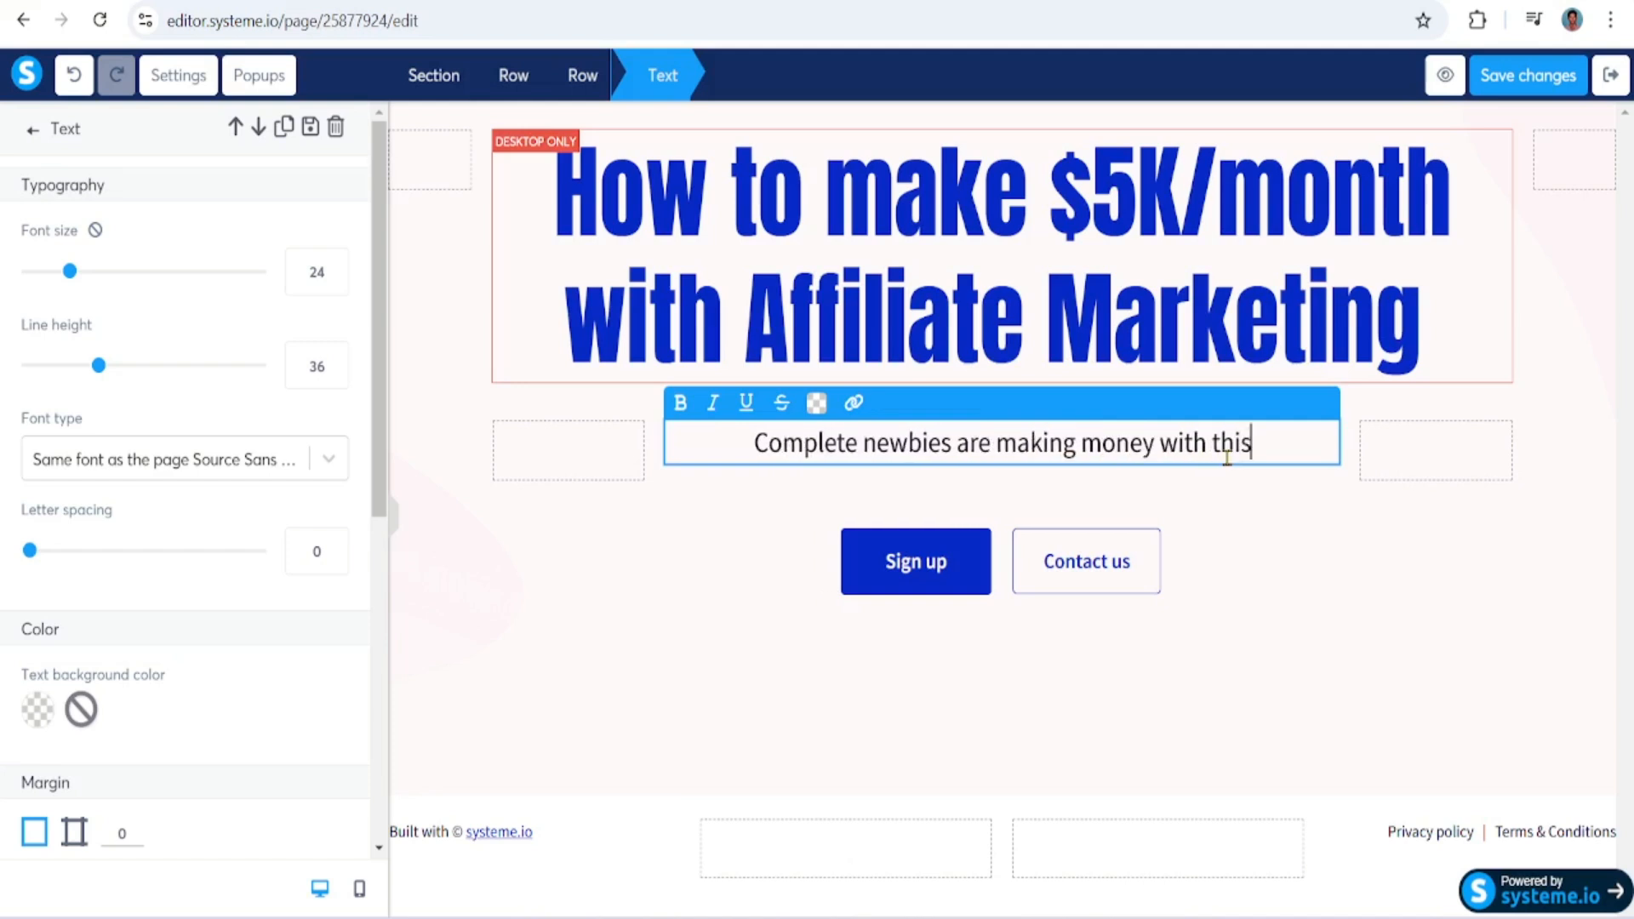
type(" syse")
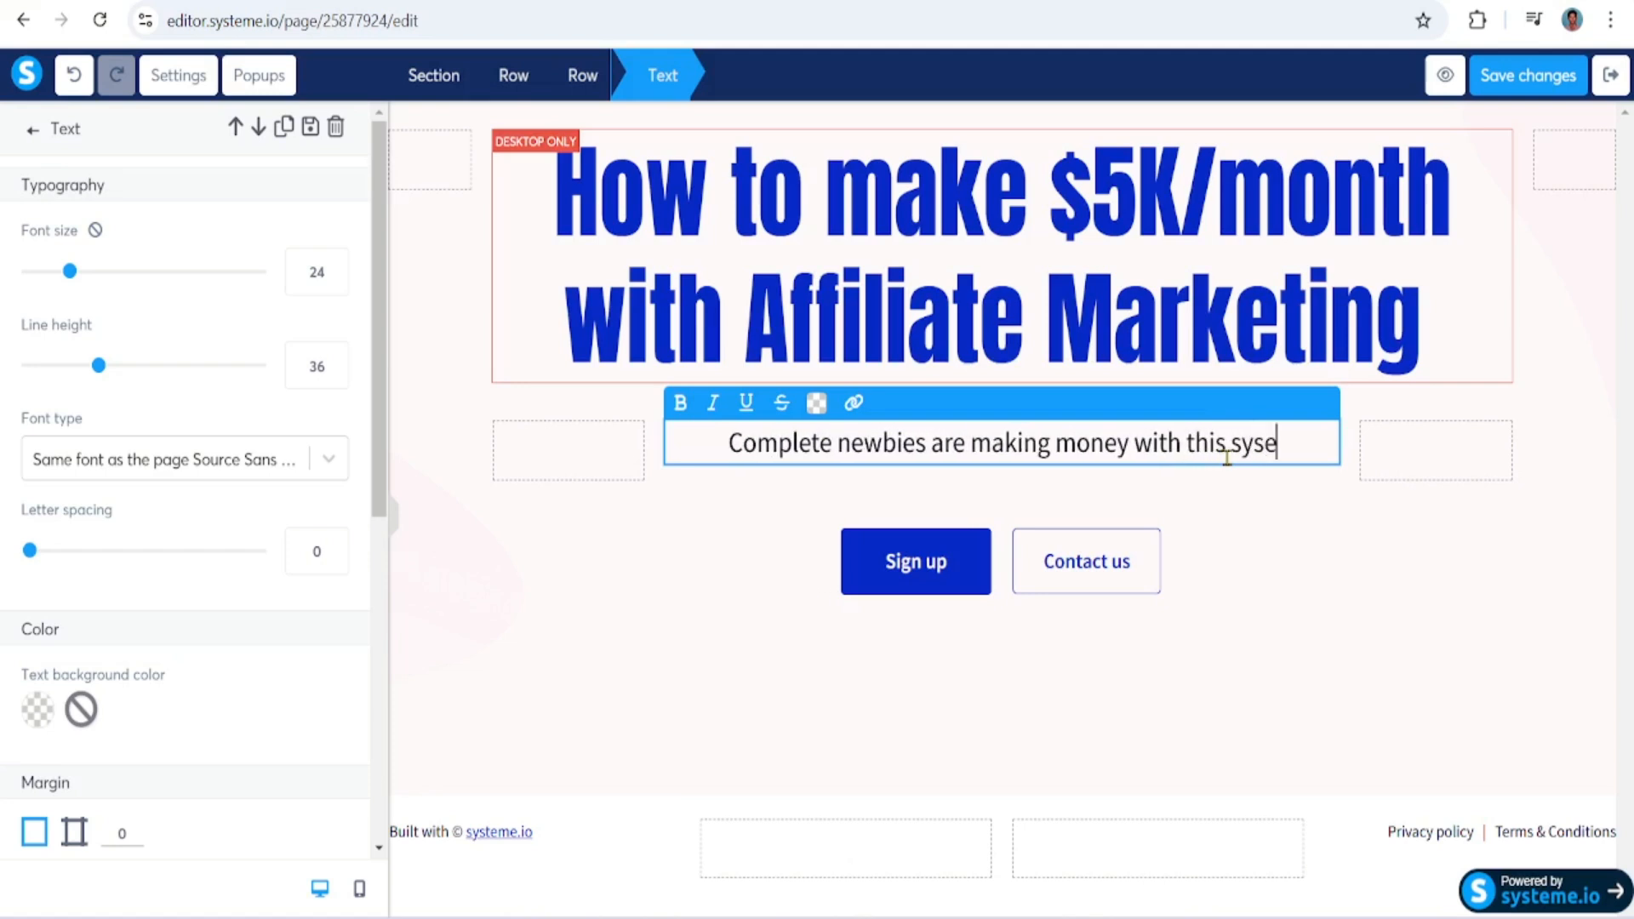
key("BackSpace")
key("BackSpace")
key("BackSpace")
key("BackSpace")
type("pro")
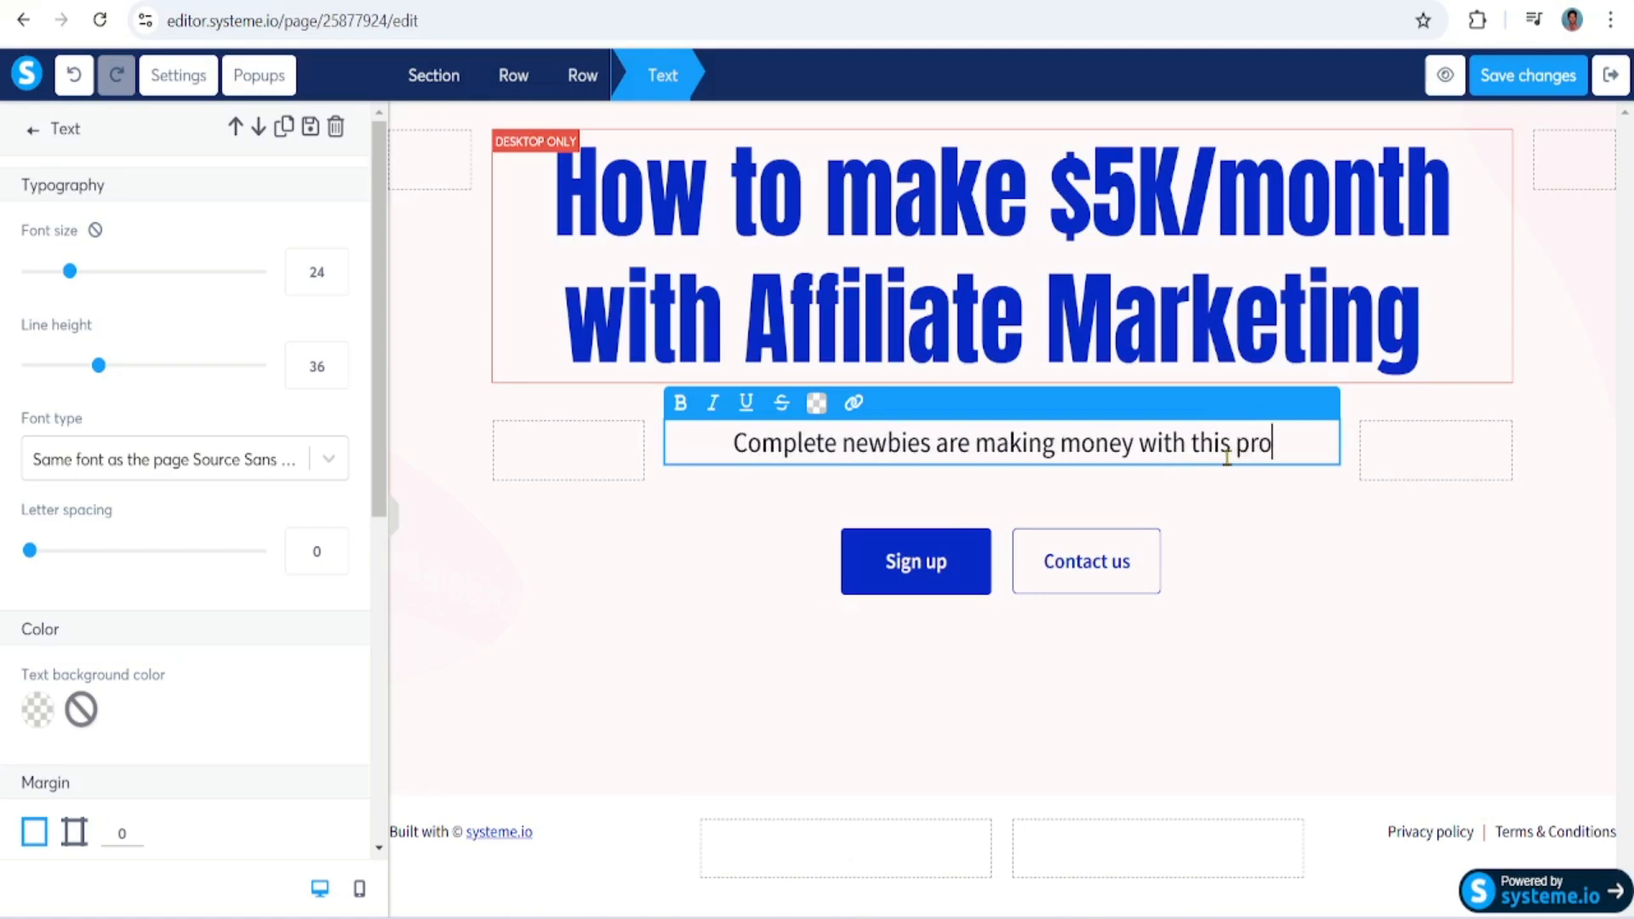
type("ven system")
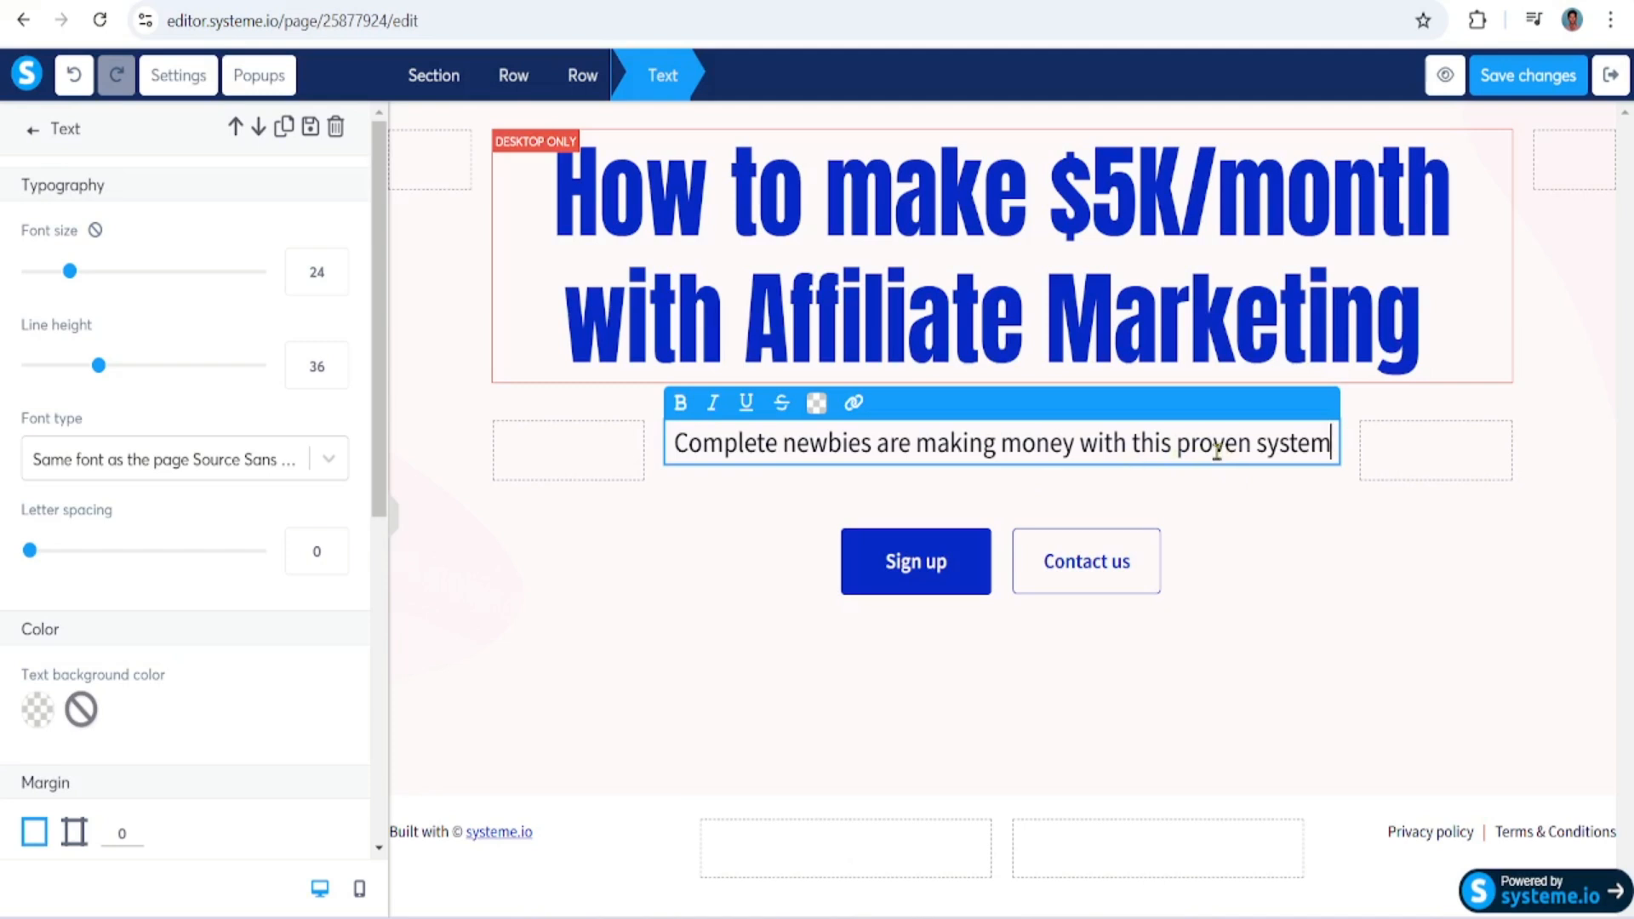
type("...")
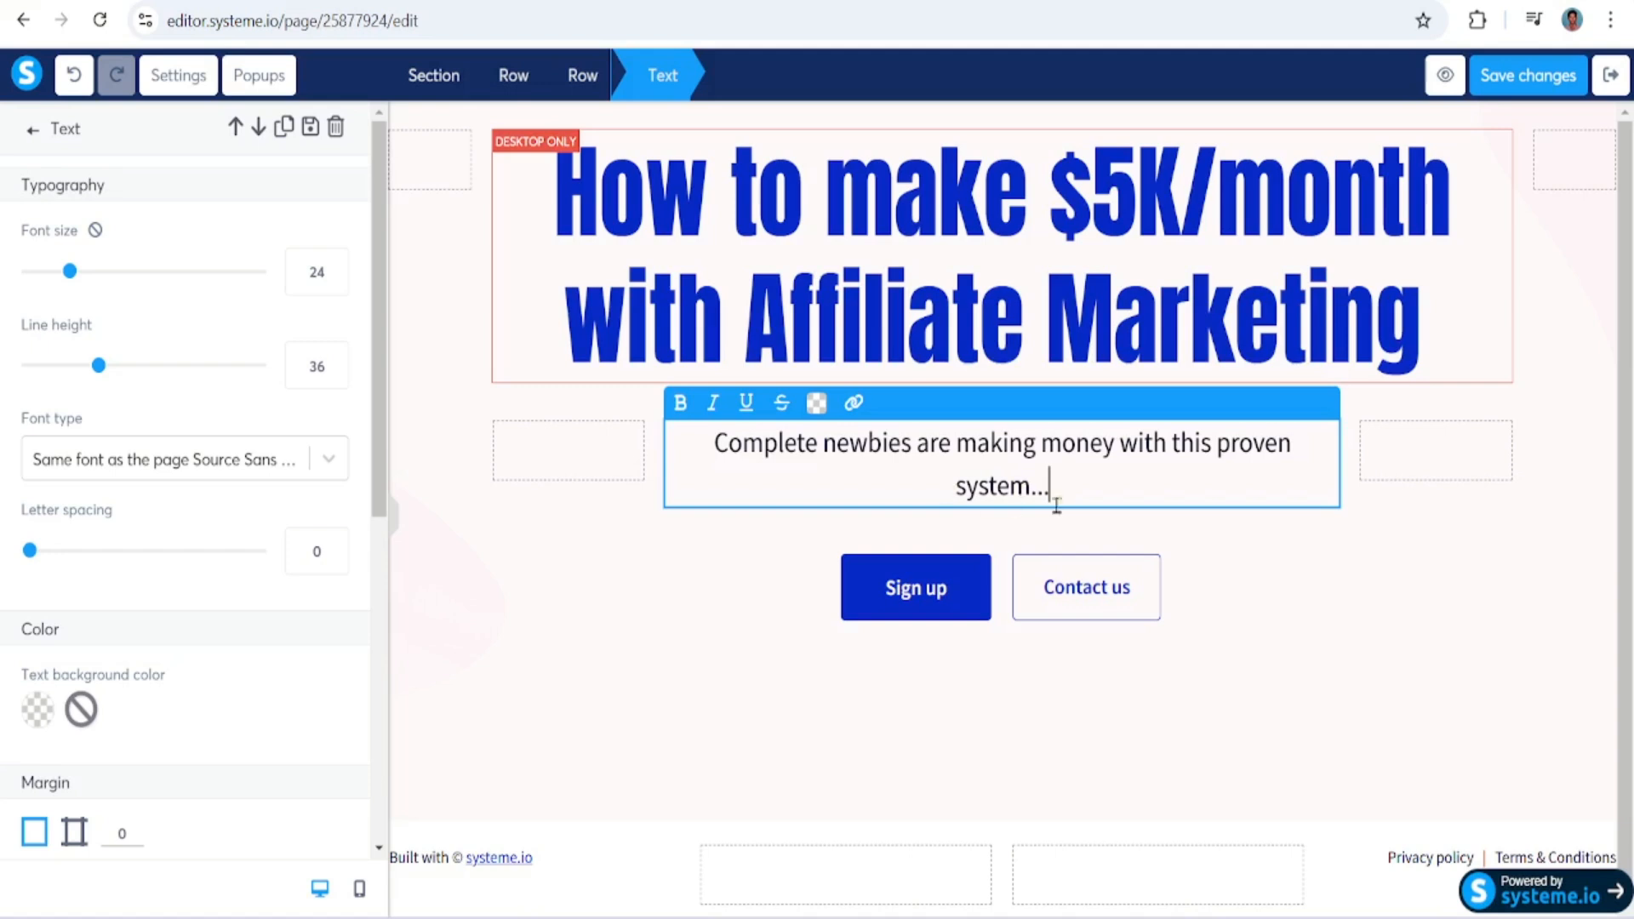
left_click_drag(1051, 486, 705, 449)
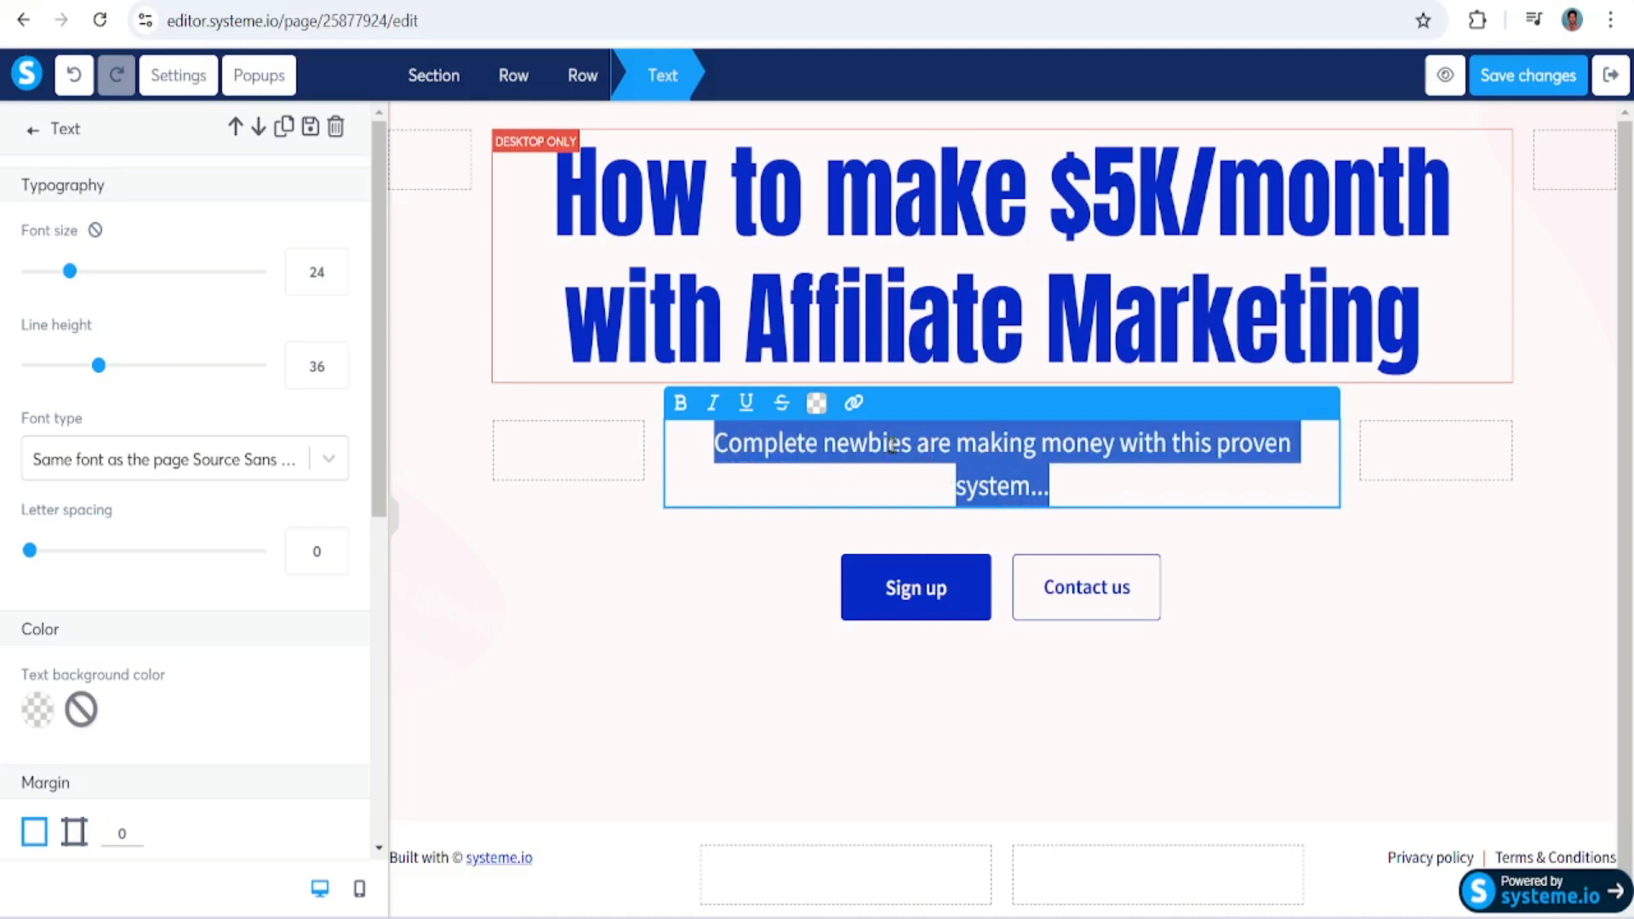
left_click(1055, 487)
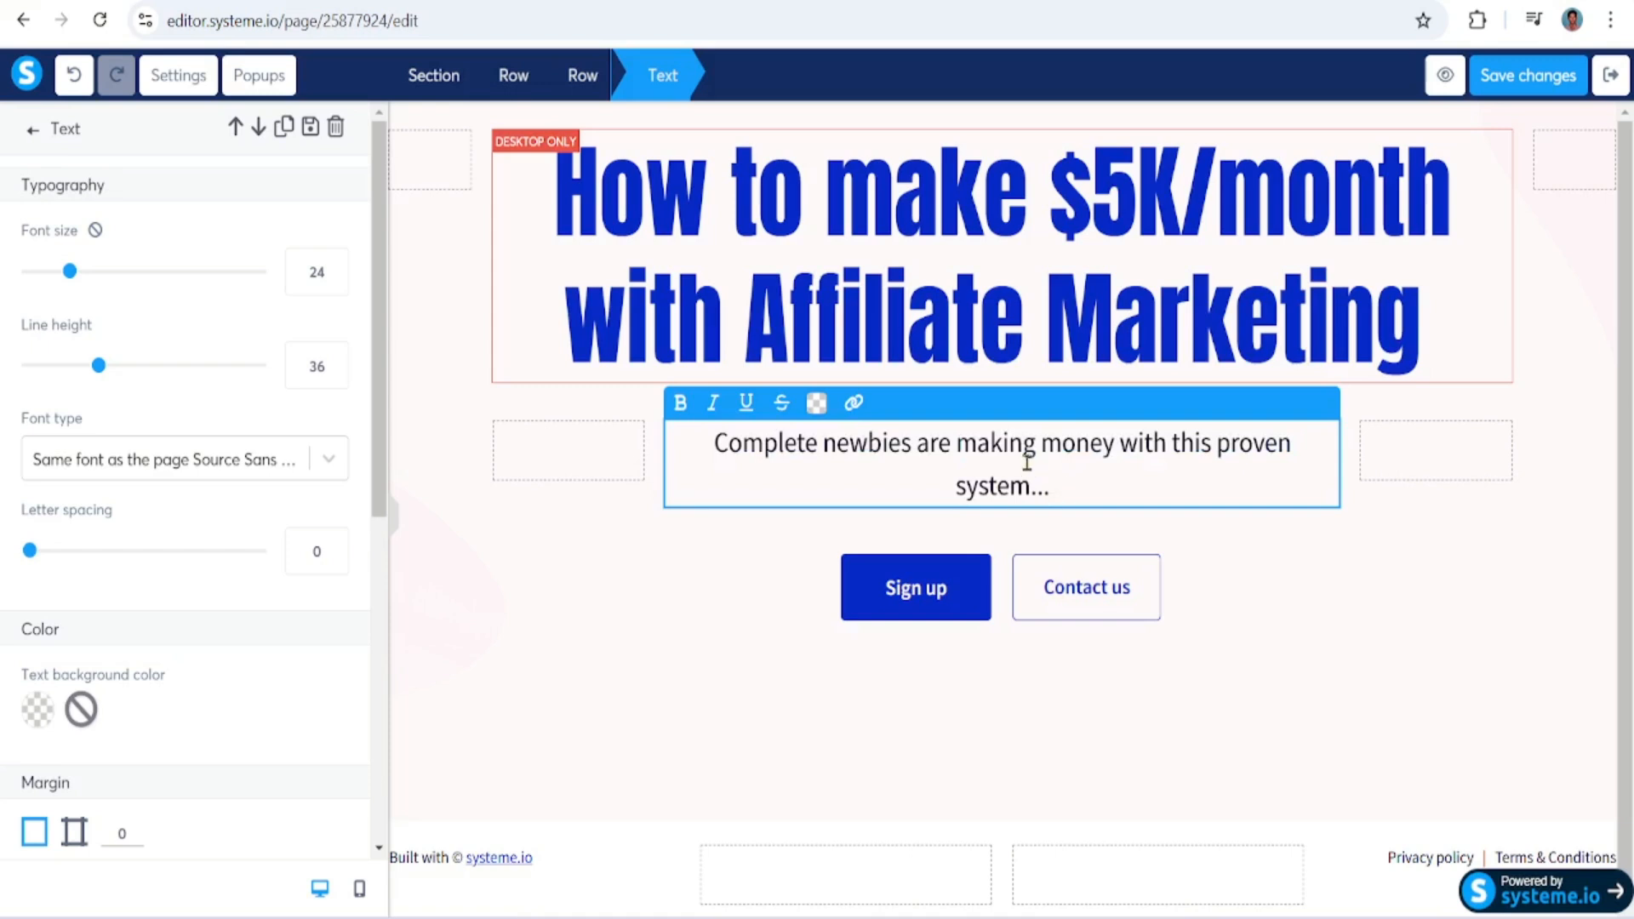
Step: Set the main headline's font size to 65 and its line height to 90
triple_click(553, 270)
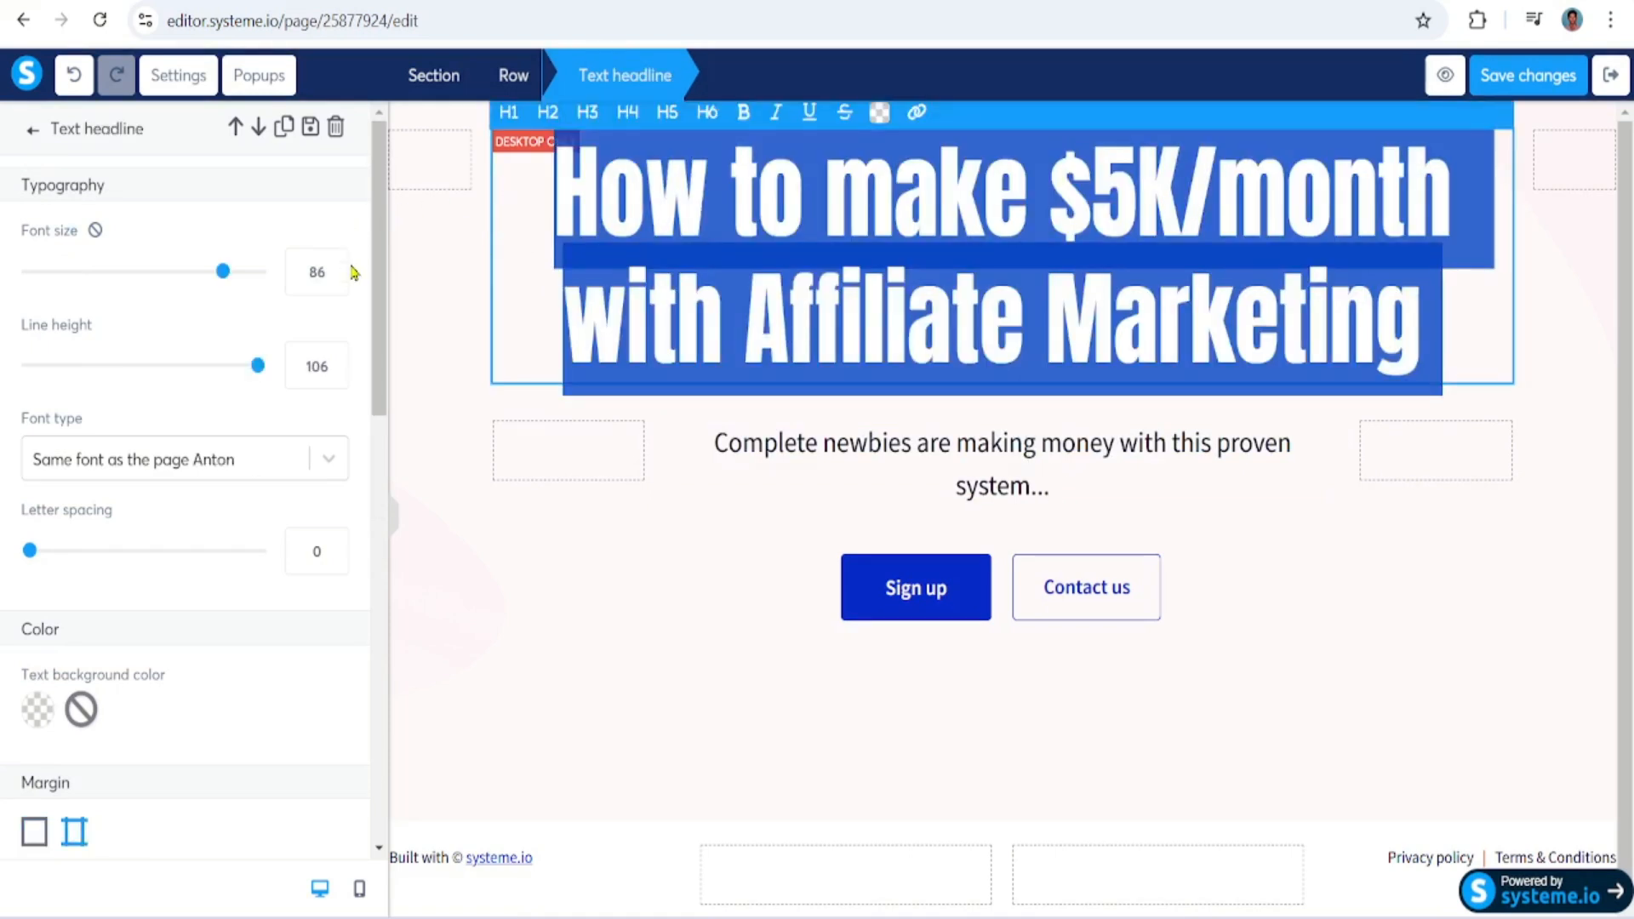
left_click(223, 274)
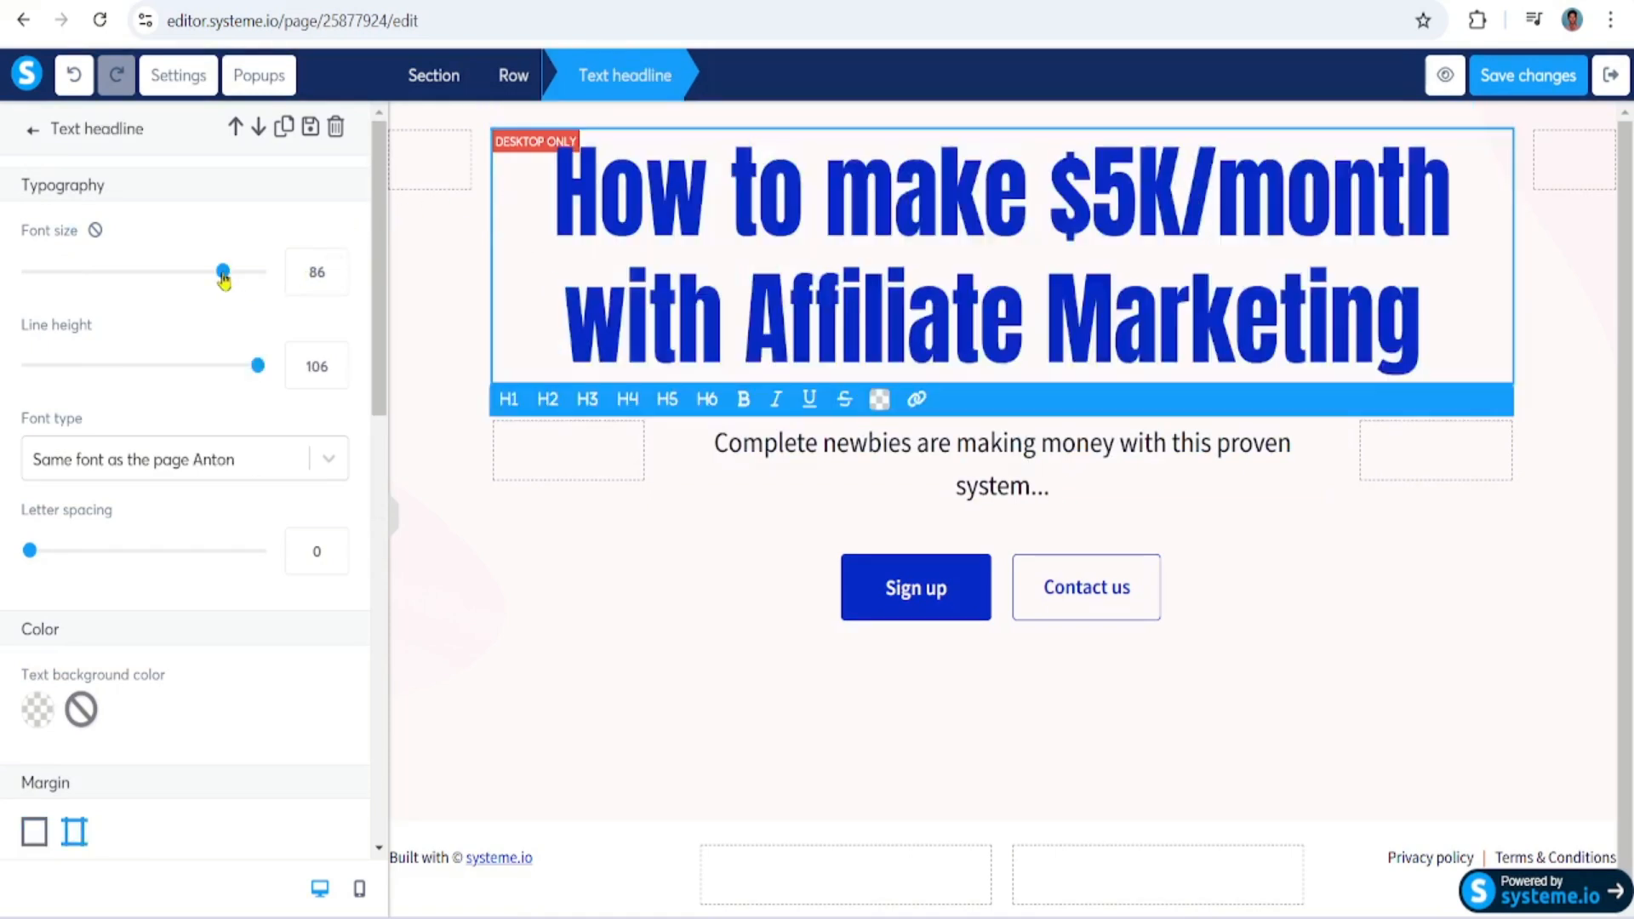
left_click_drag(223, 274, 174, 278)
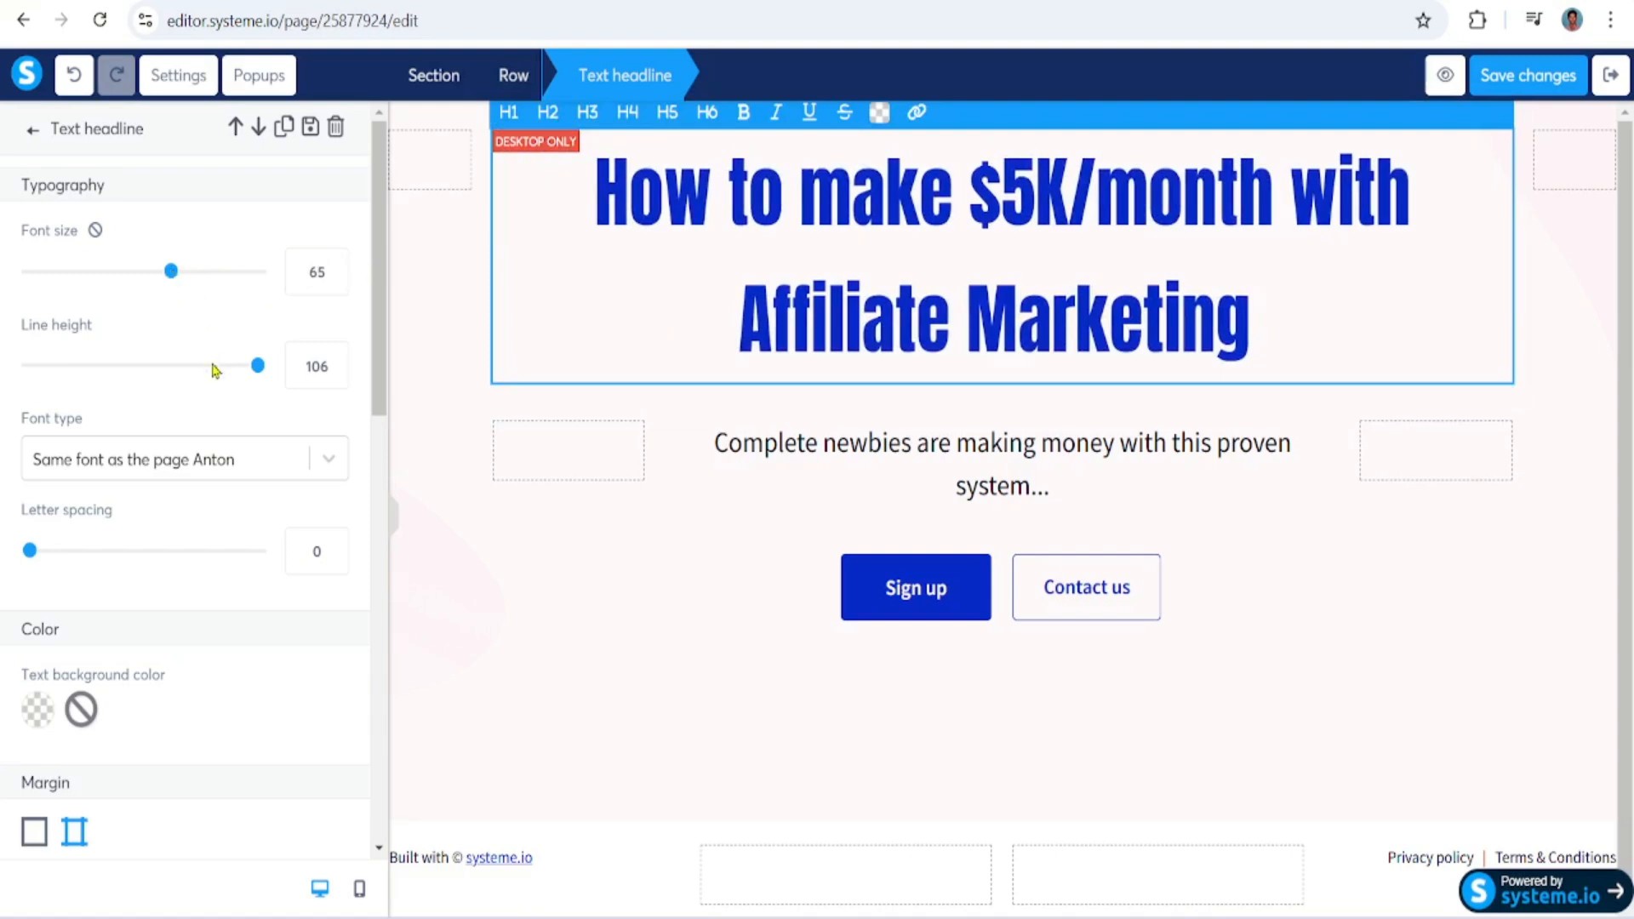
mouse_move(258, 372)
left_mouse_down()
mouse_move(211, 372)
mouse_move(234, 371)
left_mouse_up()
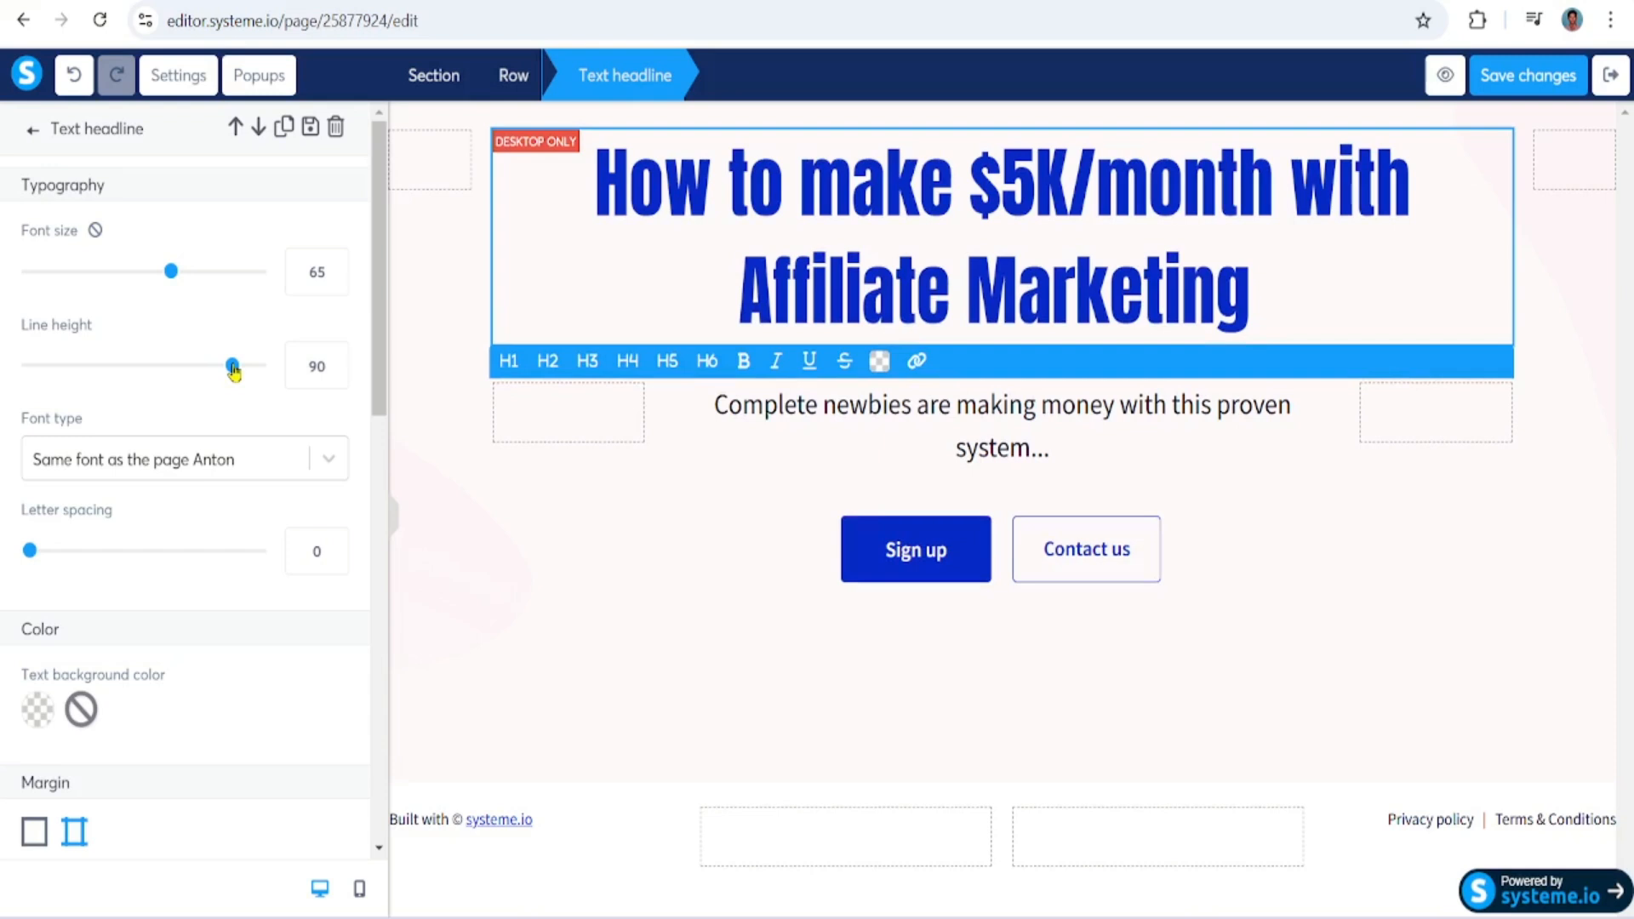
Step: Set the whole subheadline below the headline to font size 32 and make it bold
left_click(1043, 449)
left_click(1062, 447)
key("ctrl+a")
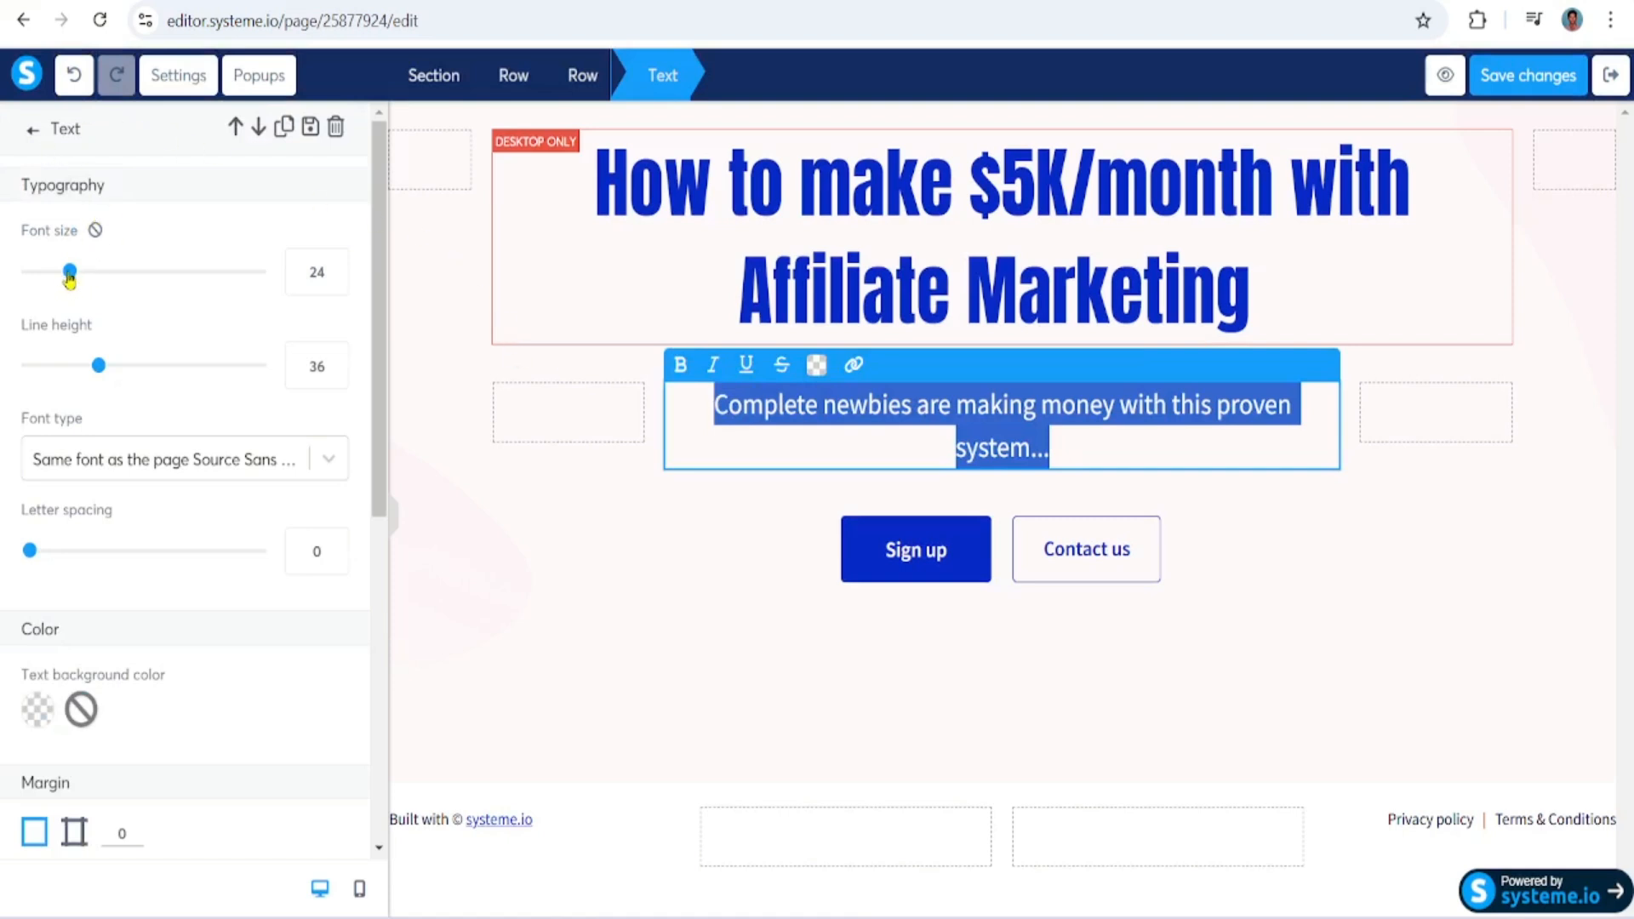
left_click_drag(70, 276, 91, 285)
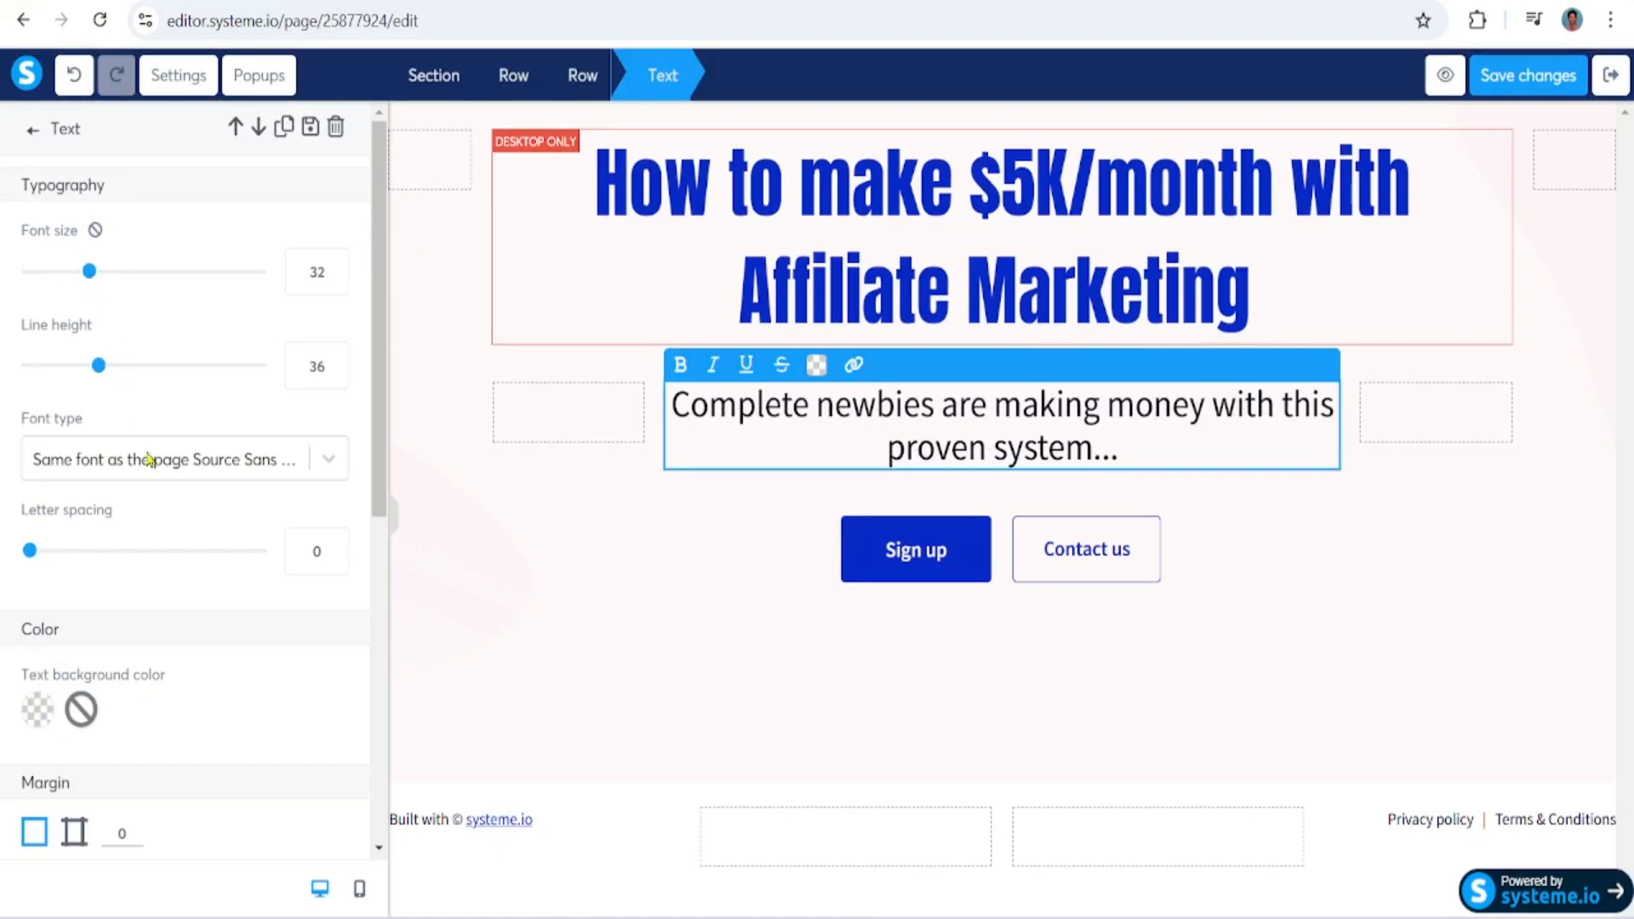
left_click(680, 366)
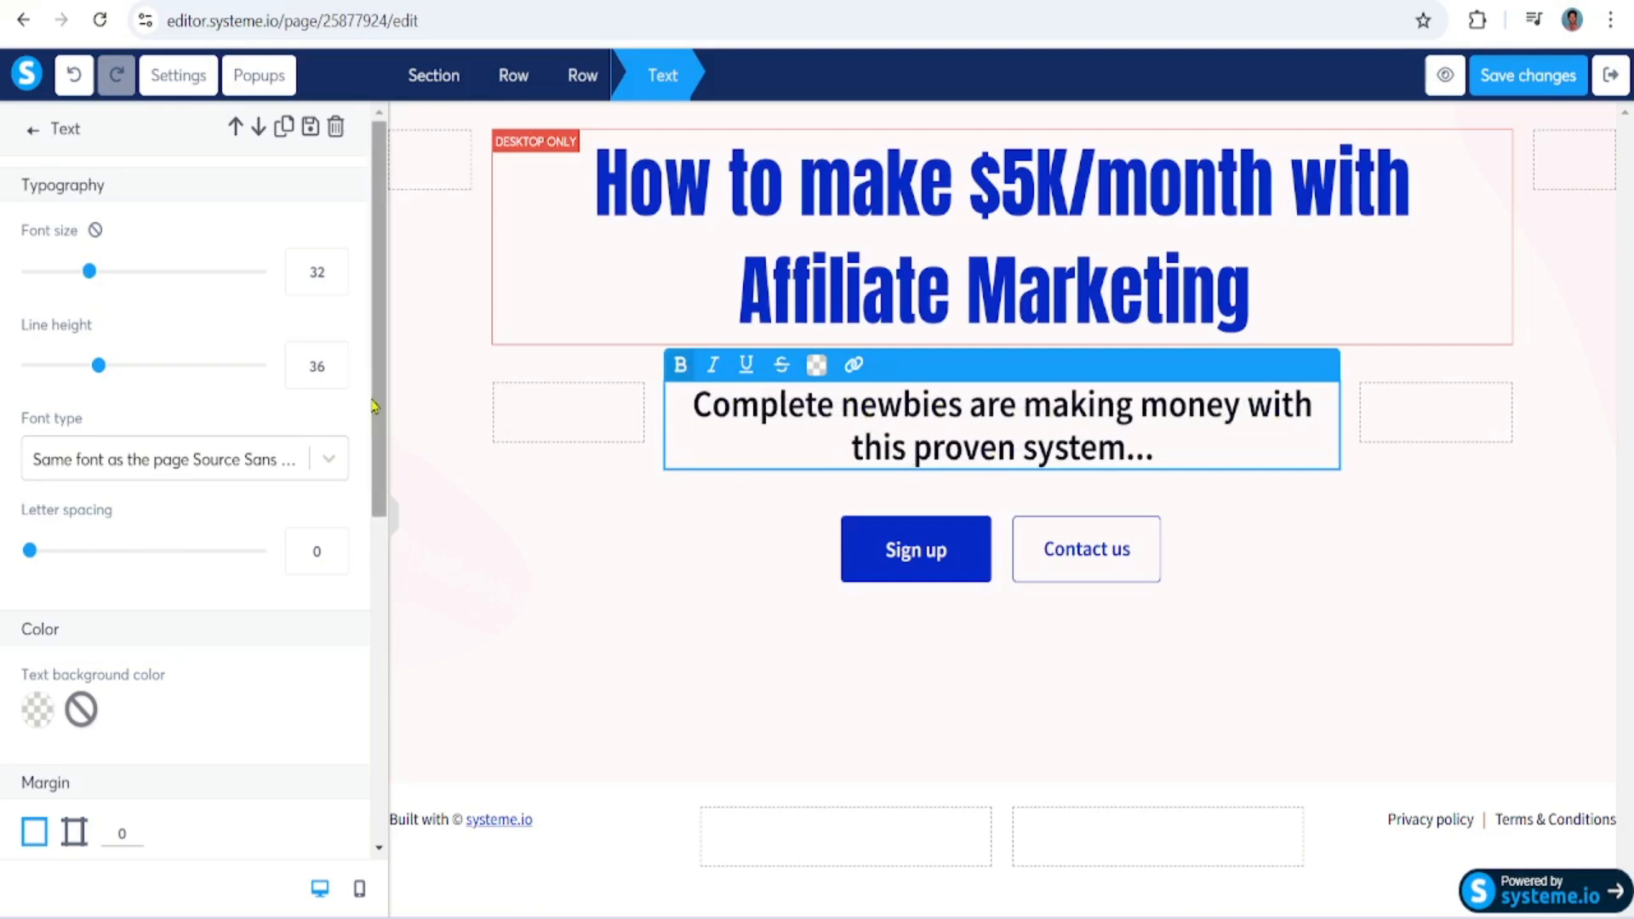
left_click_drag(372, 407, 368, 530)
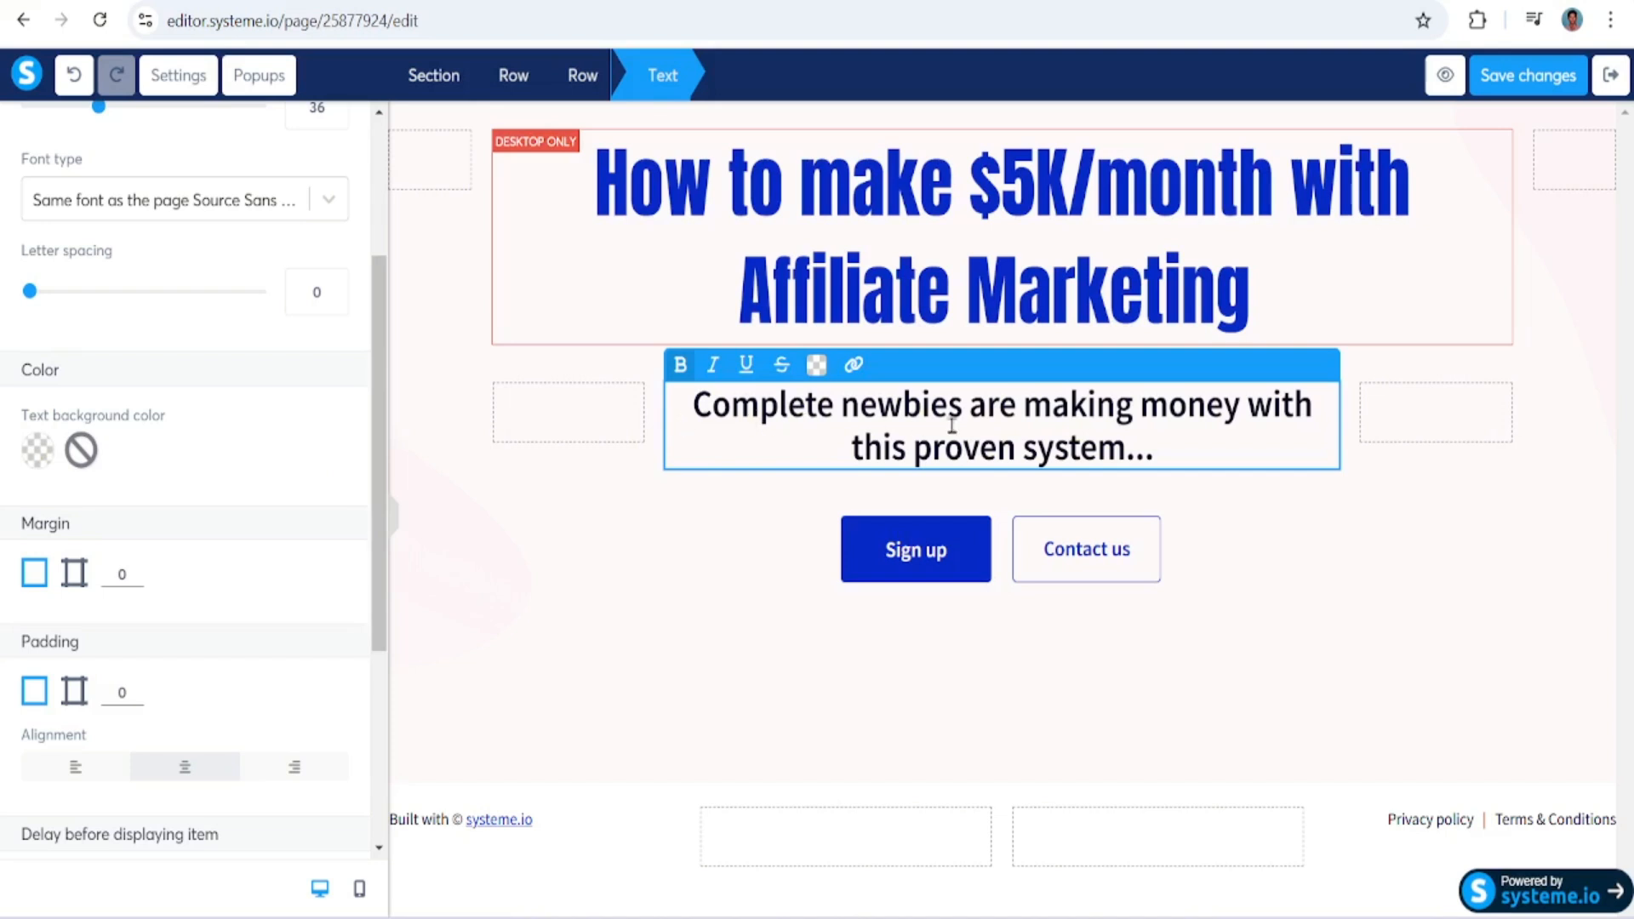
left_click_drag(374, 431, 350, 754)
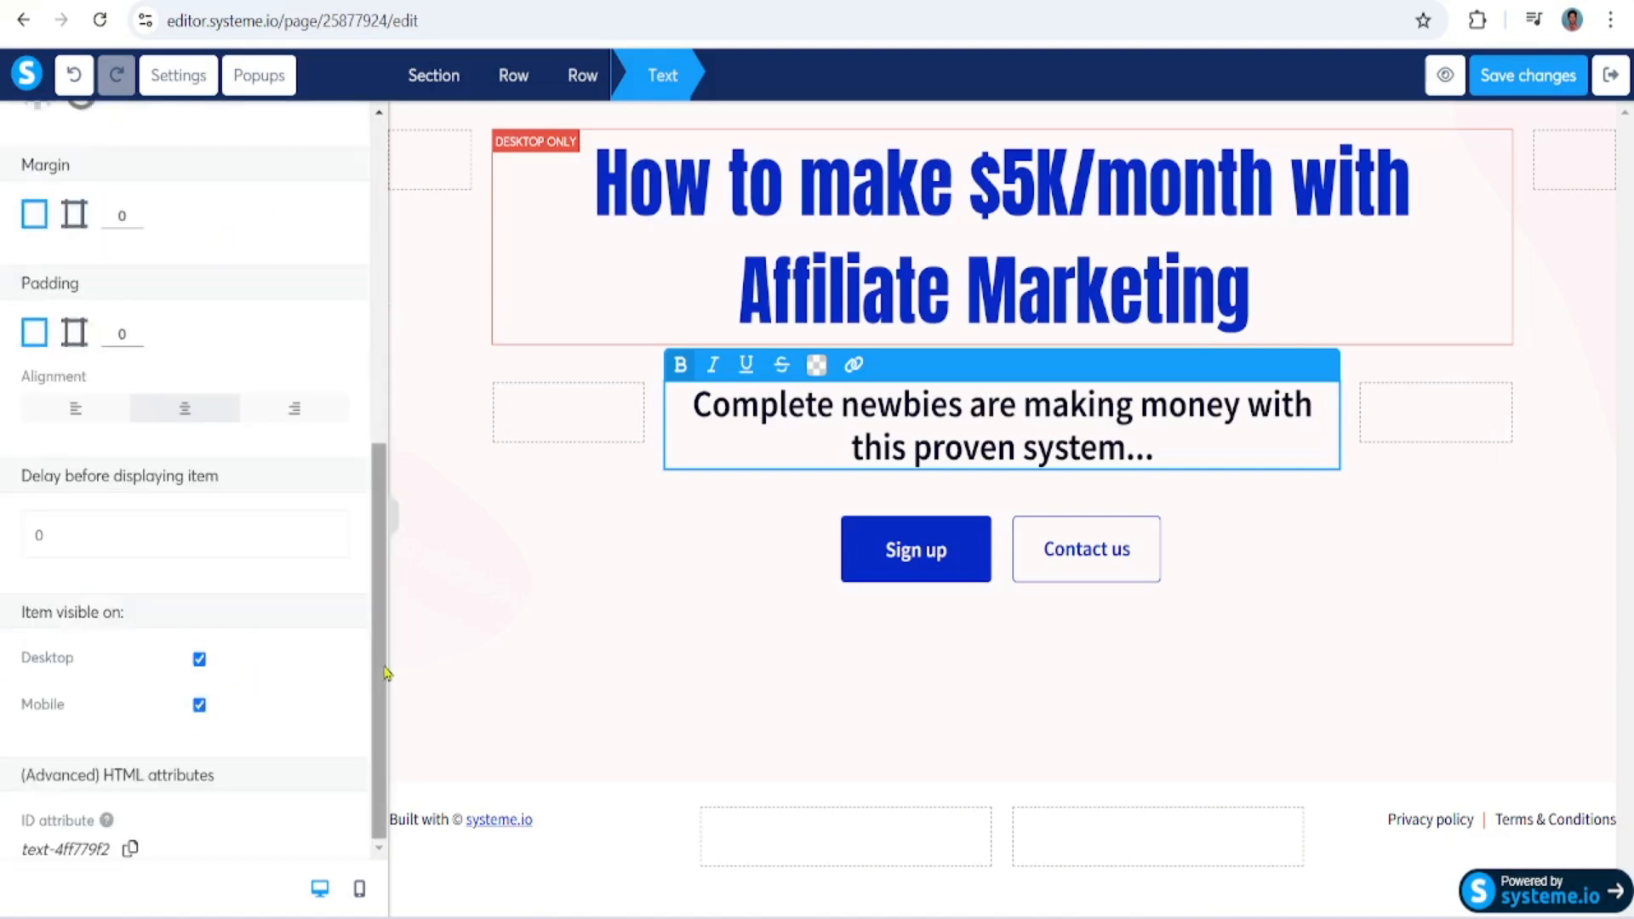
left_click_drag(375, 677, 379, 353)
Step: Delete the "Contact us" button beside the "Sign up" button
left_click(1032, 588)
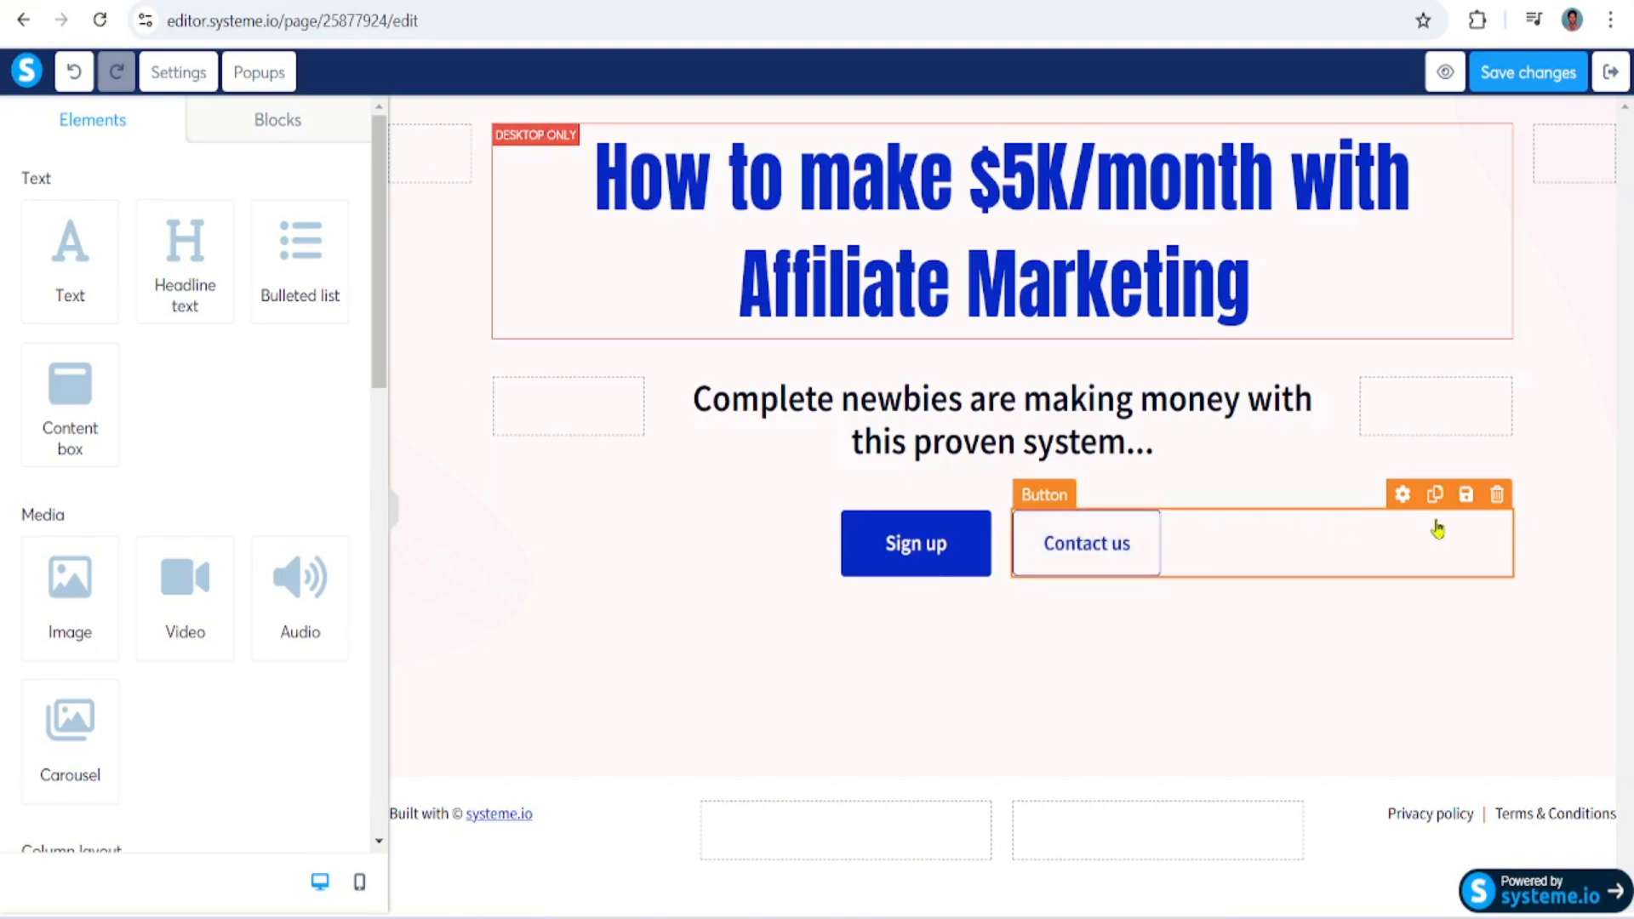
left_click(1497, 495)
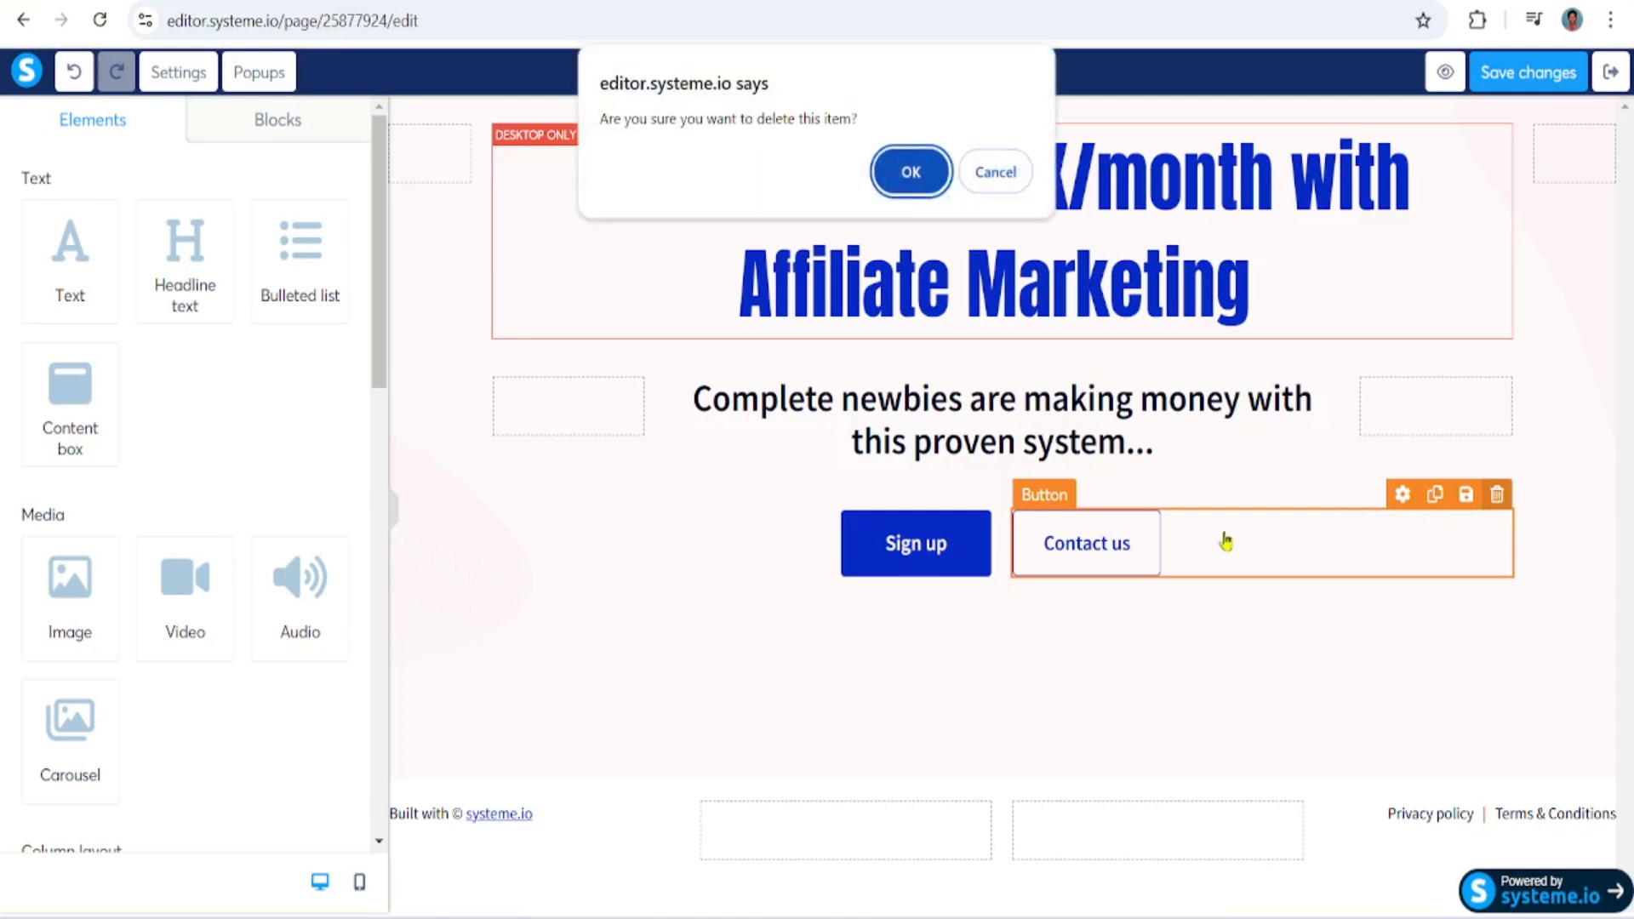
left_click(908, 168)
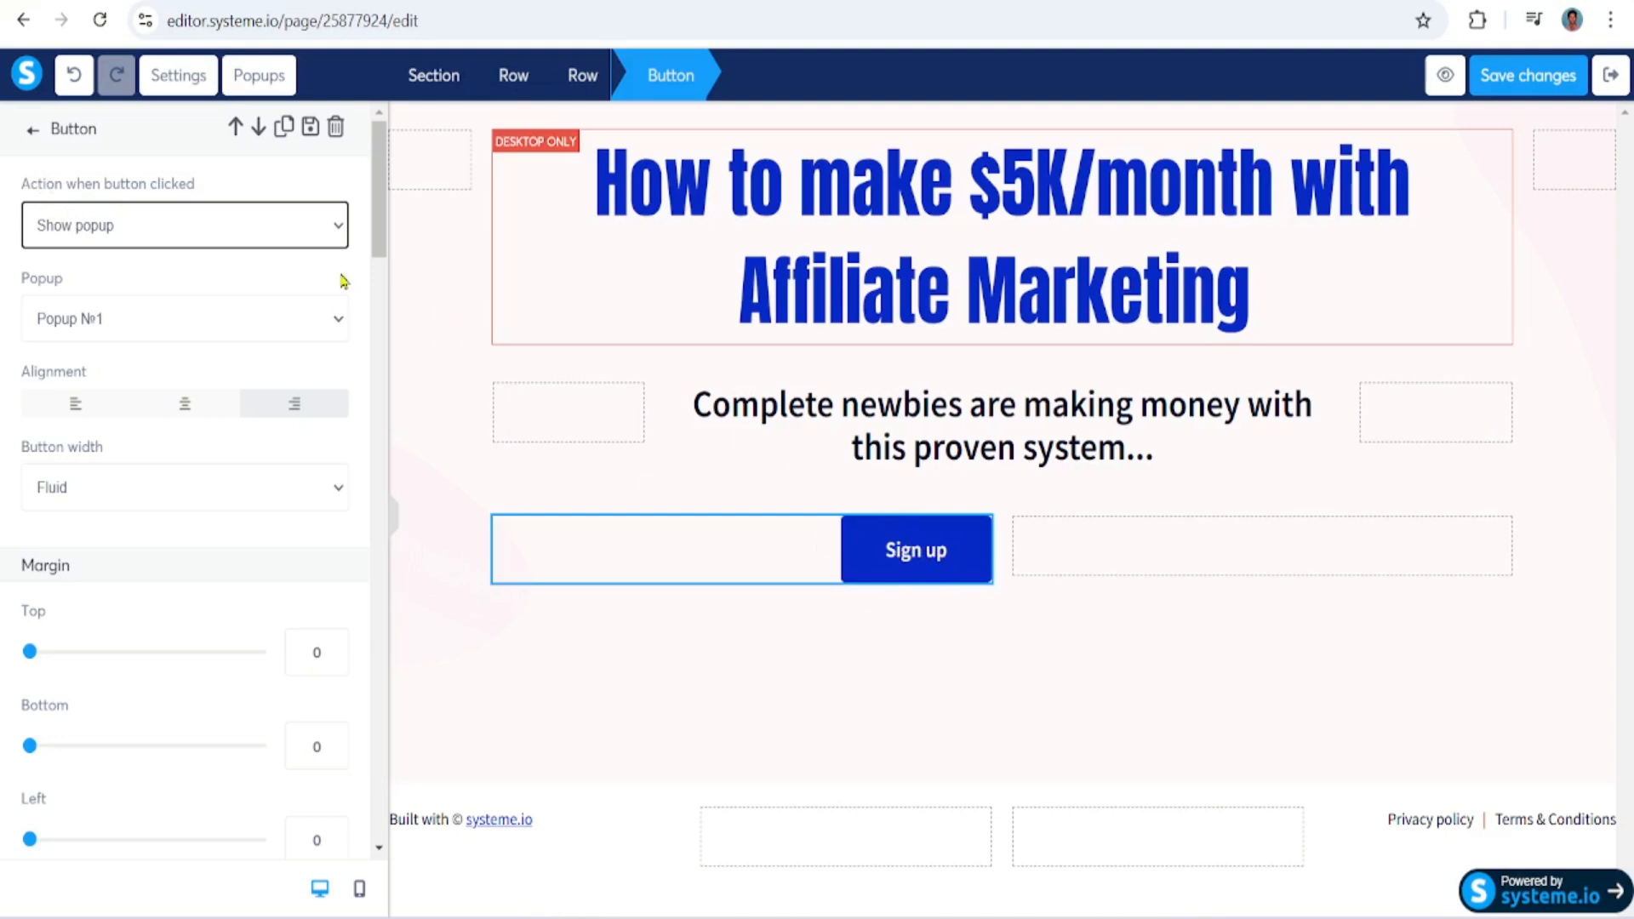
Step: Try the available click actions for the "Sign up" button, from Open URL to Download file, and finish with Submit form
left_click(335, 238)
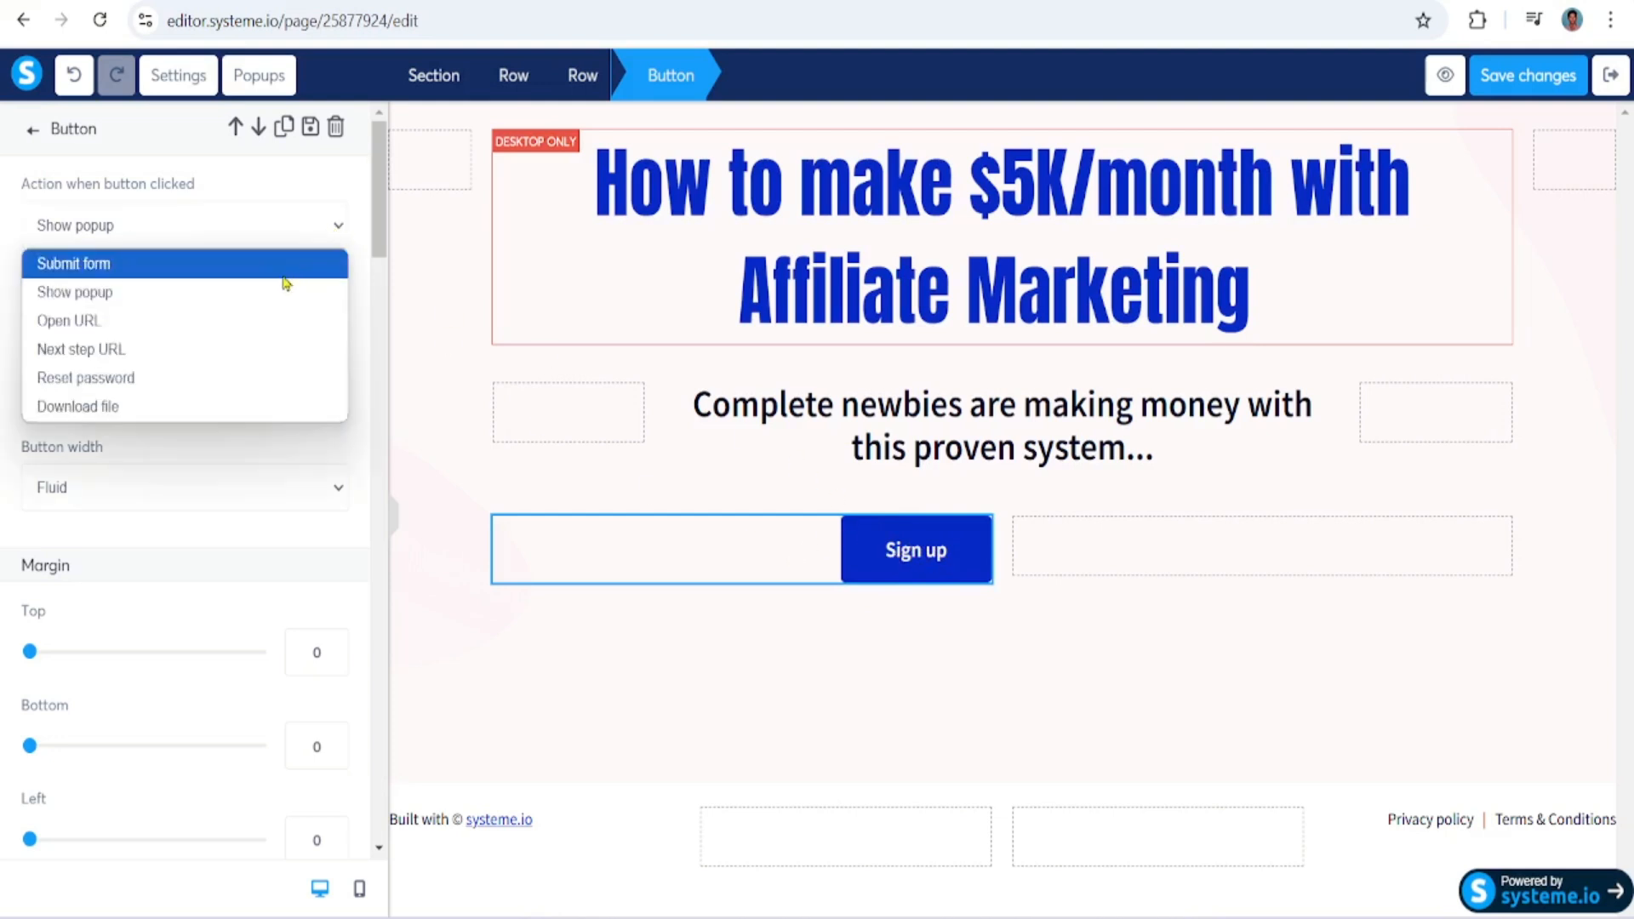
left_click(284, 266)
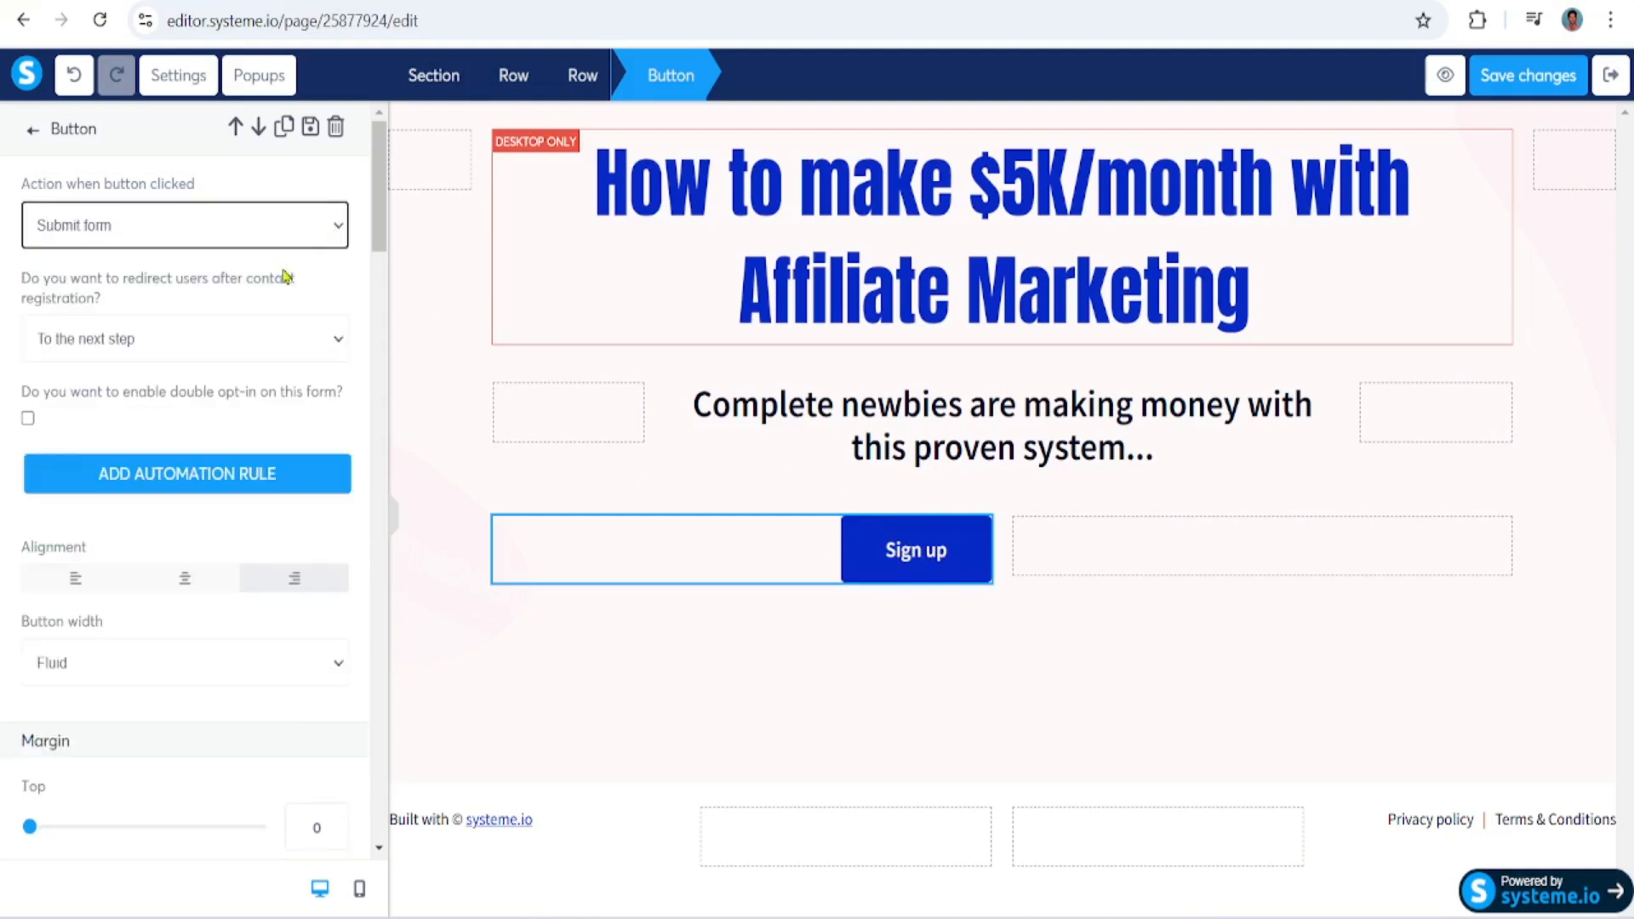
left_click(333, 234)
left_click(291, 330)
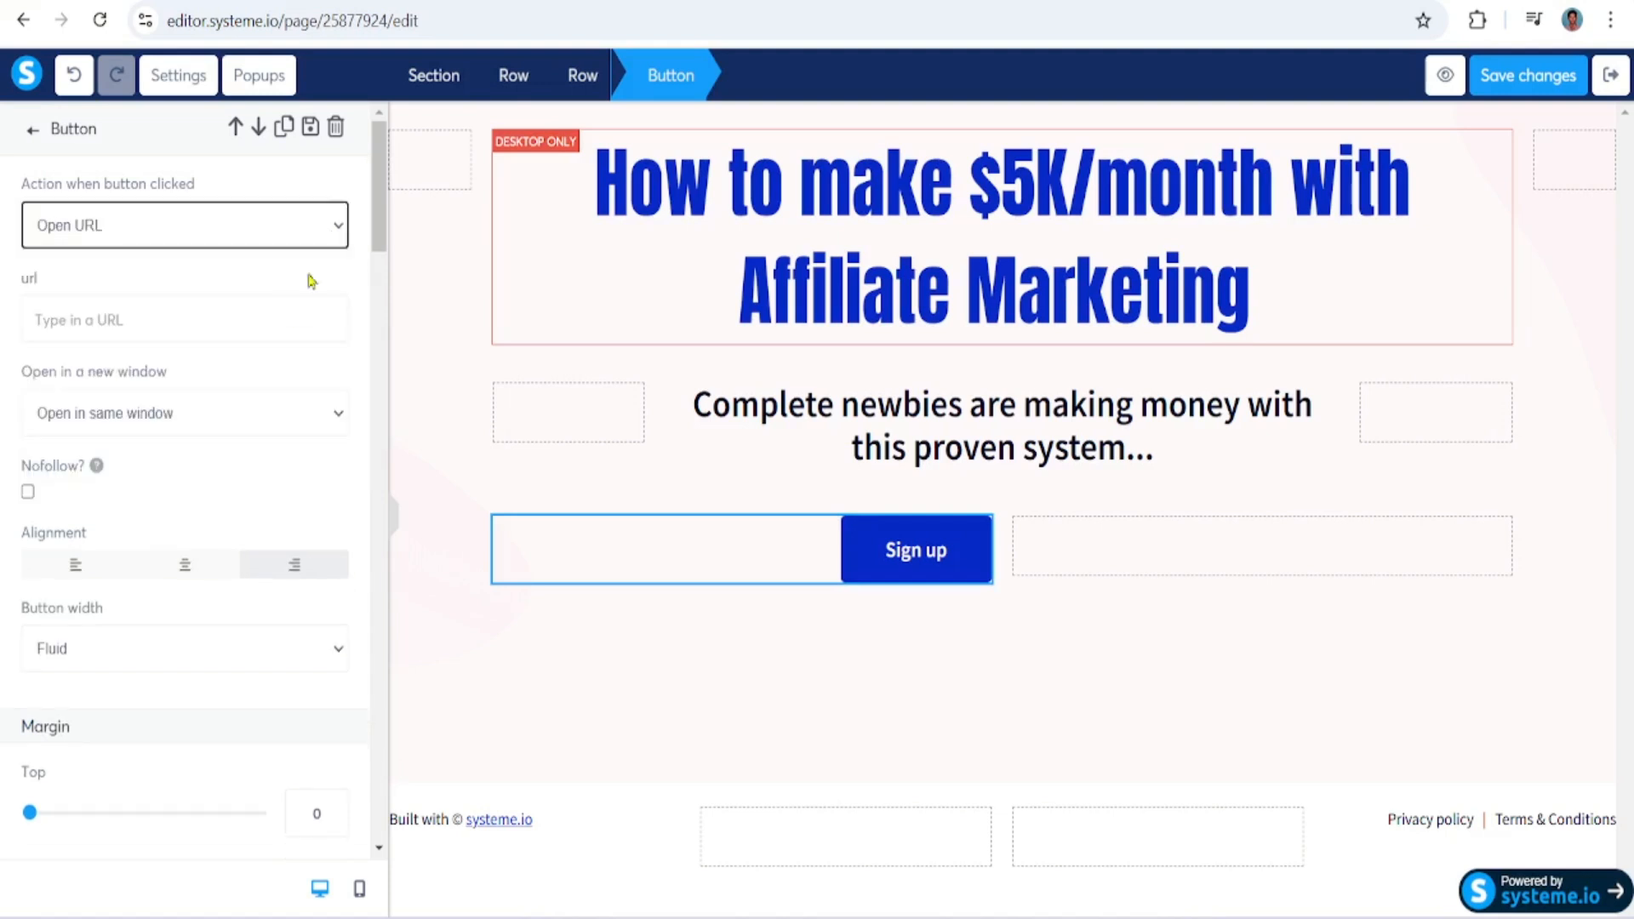
left_click(336, 225)
left_click(290, 343)
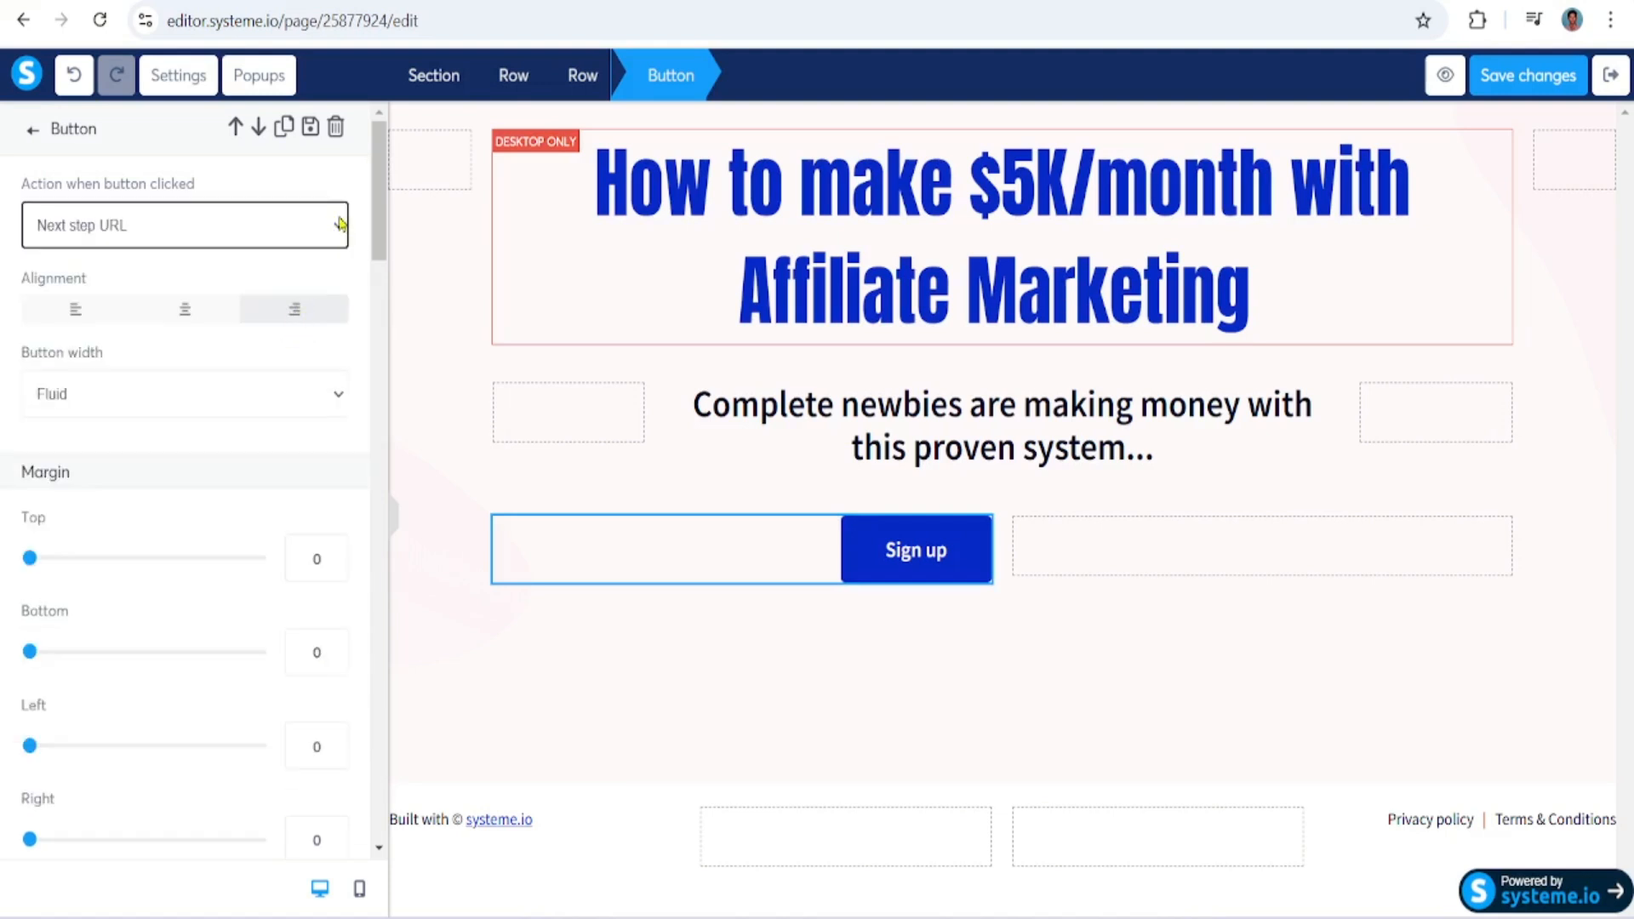
left_click(338, 223)
left_click(294, 375)
left_click(333, 232)
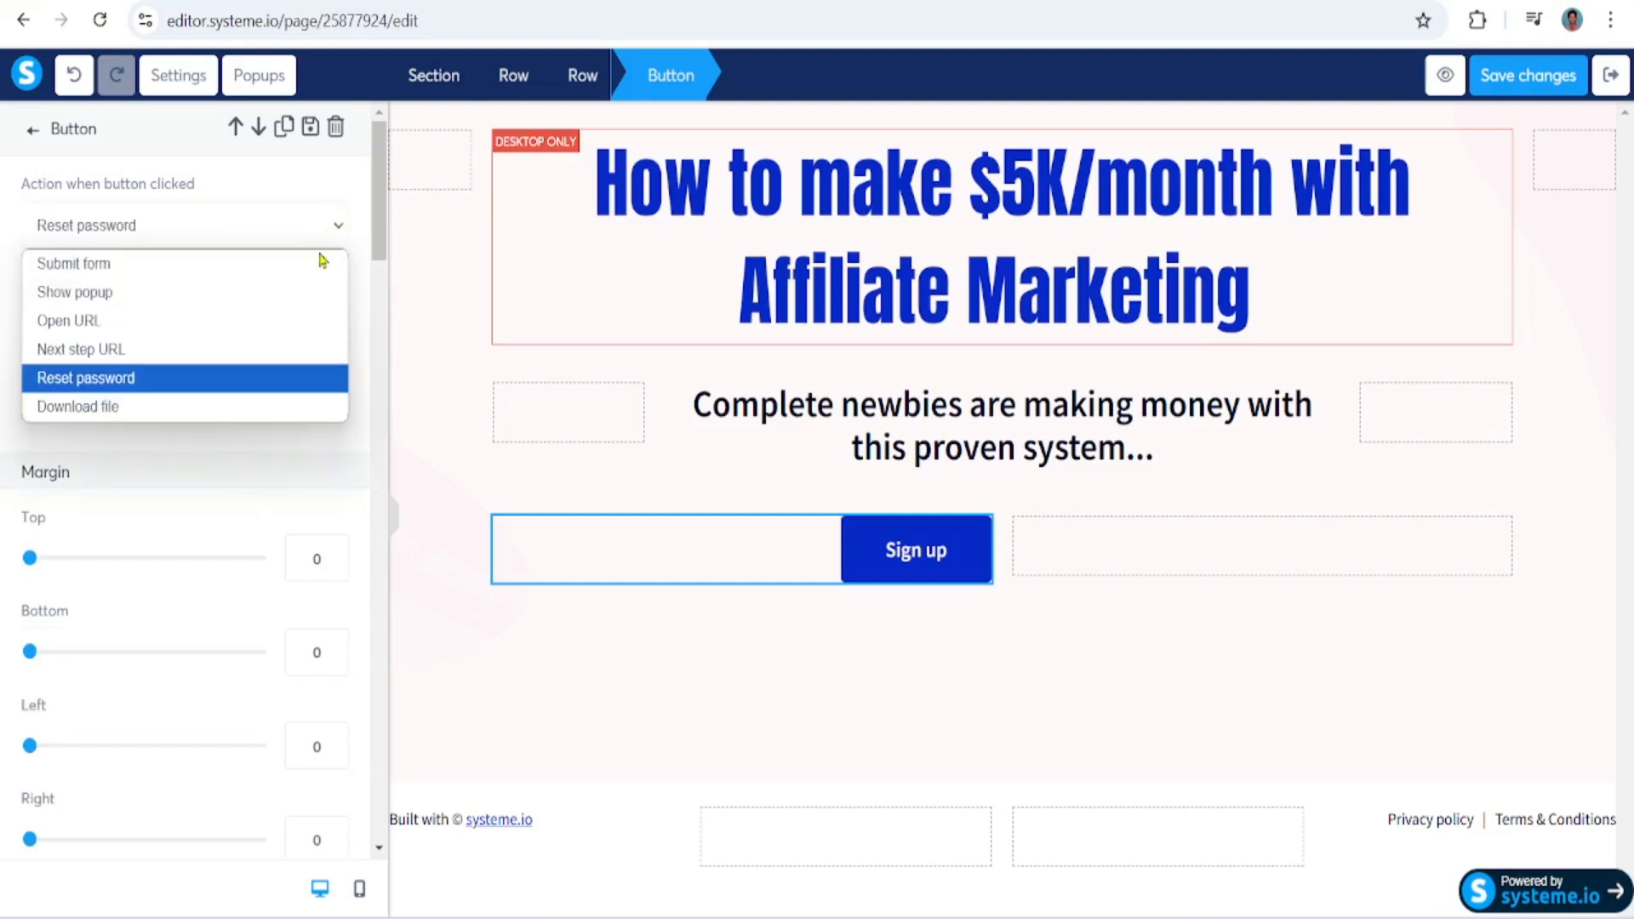
left_click(274, 406)
left_click(334, 241)
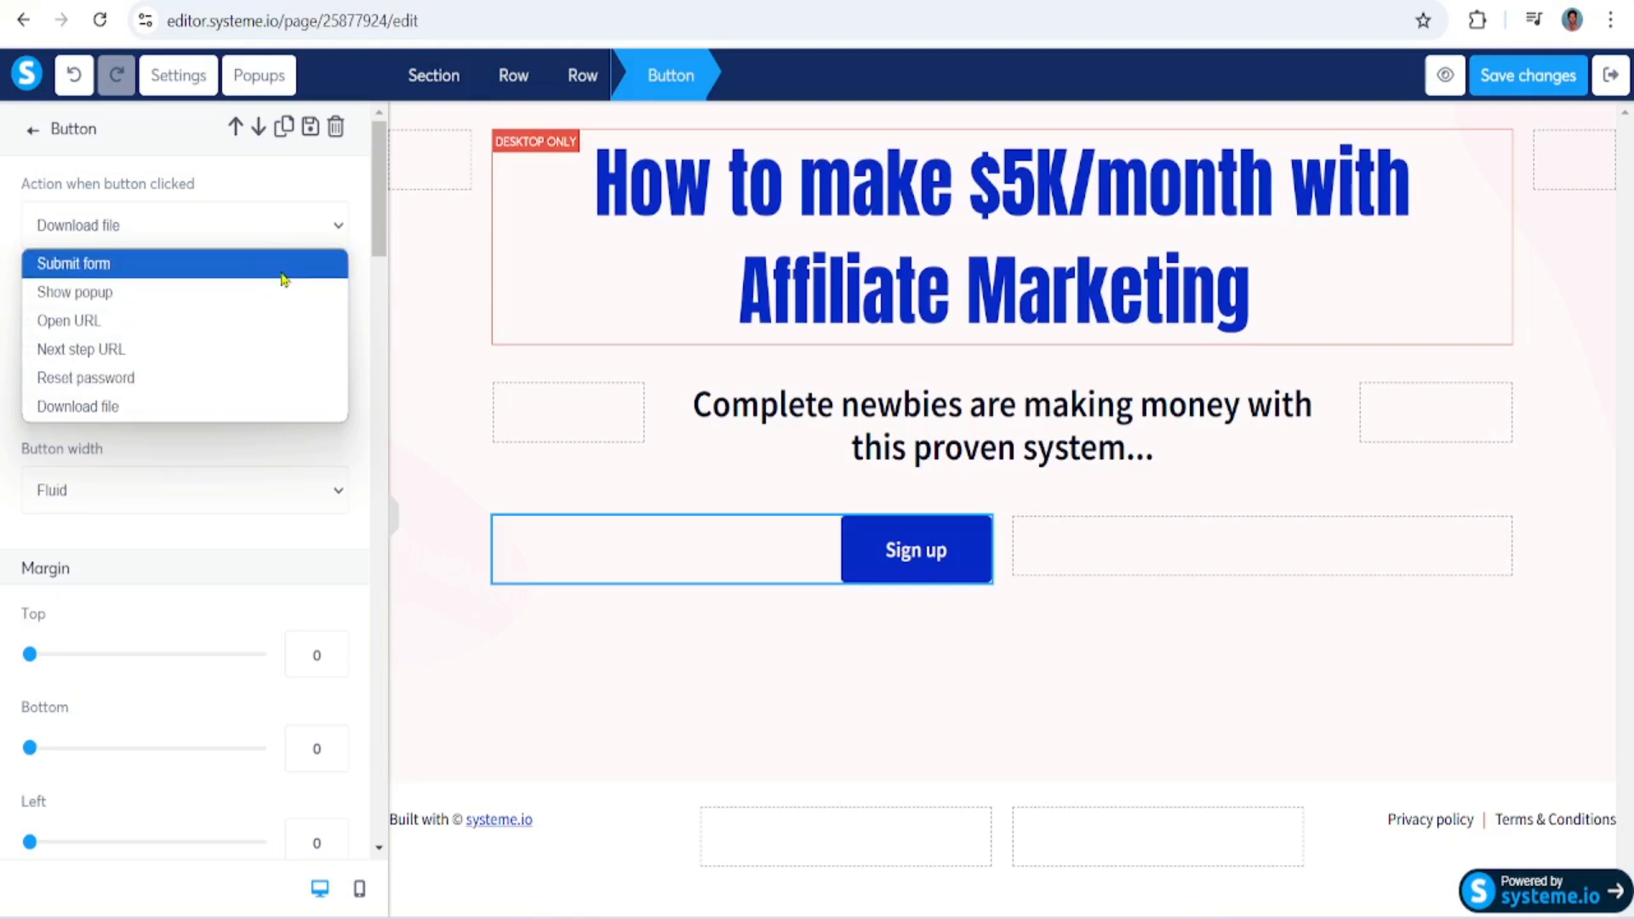
left_click(283, 272)
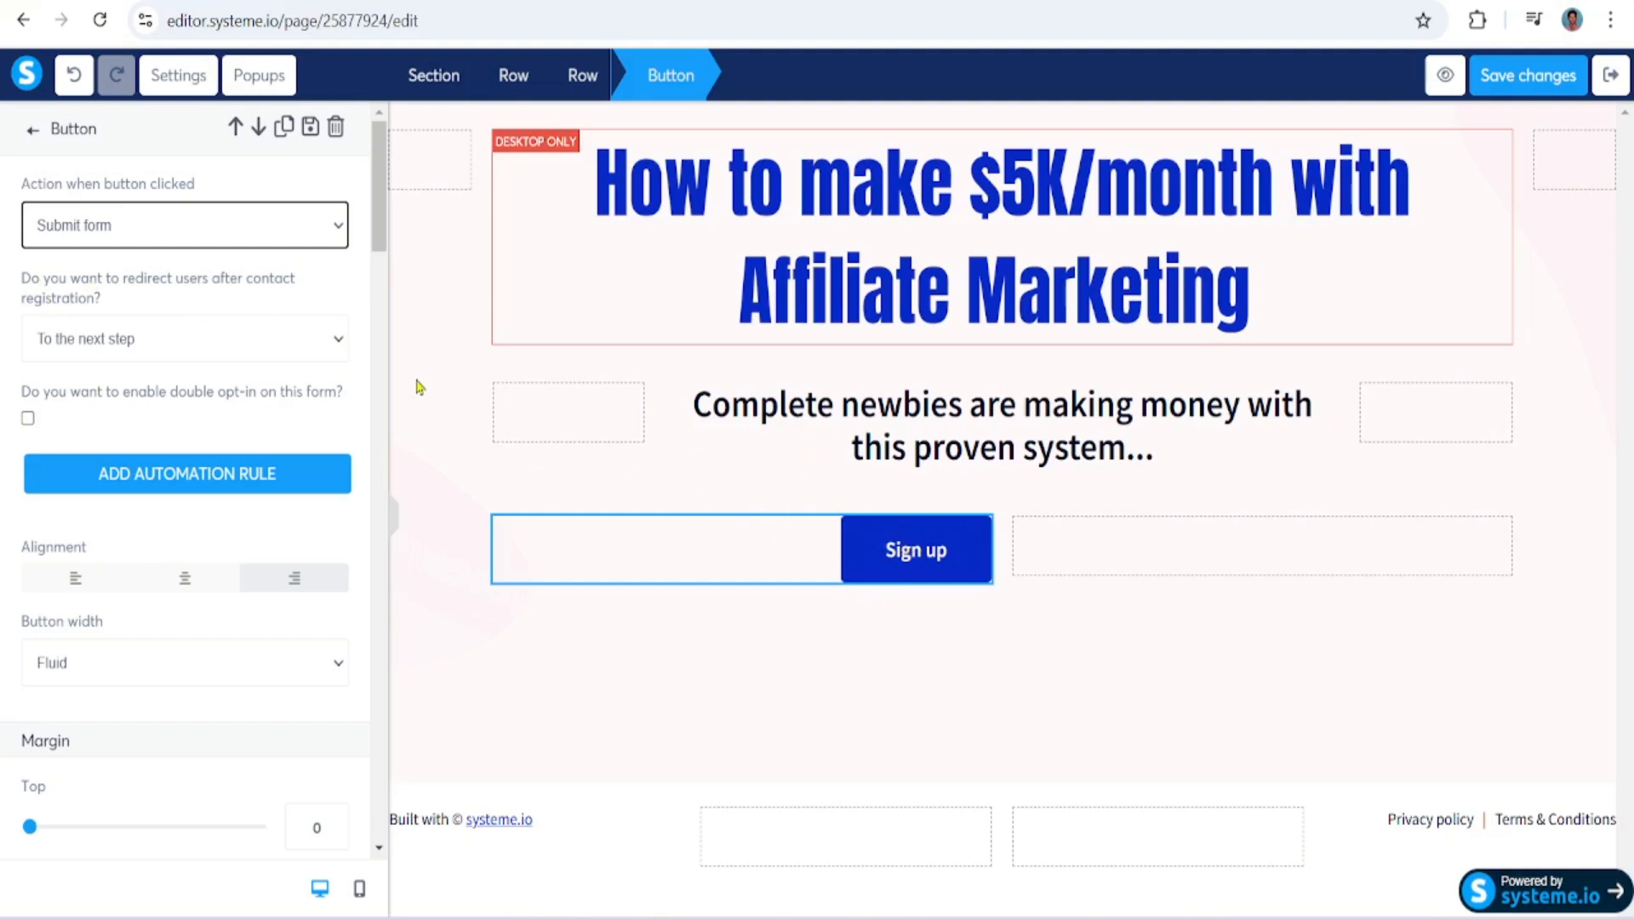
Step: Try redirecting contacts of the "Sign up" button to a custom URL, and return the redirection to the next step
left_click(339, 342)
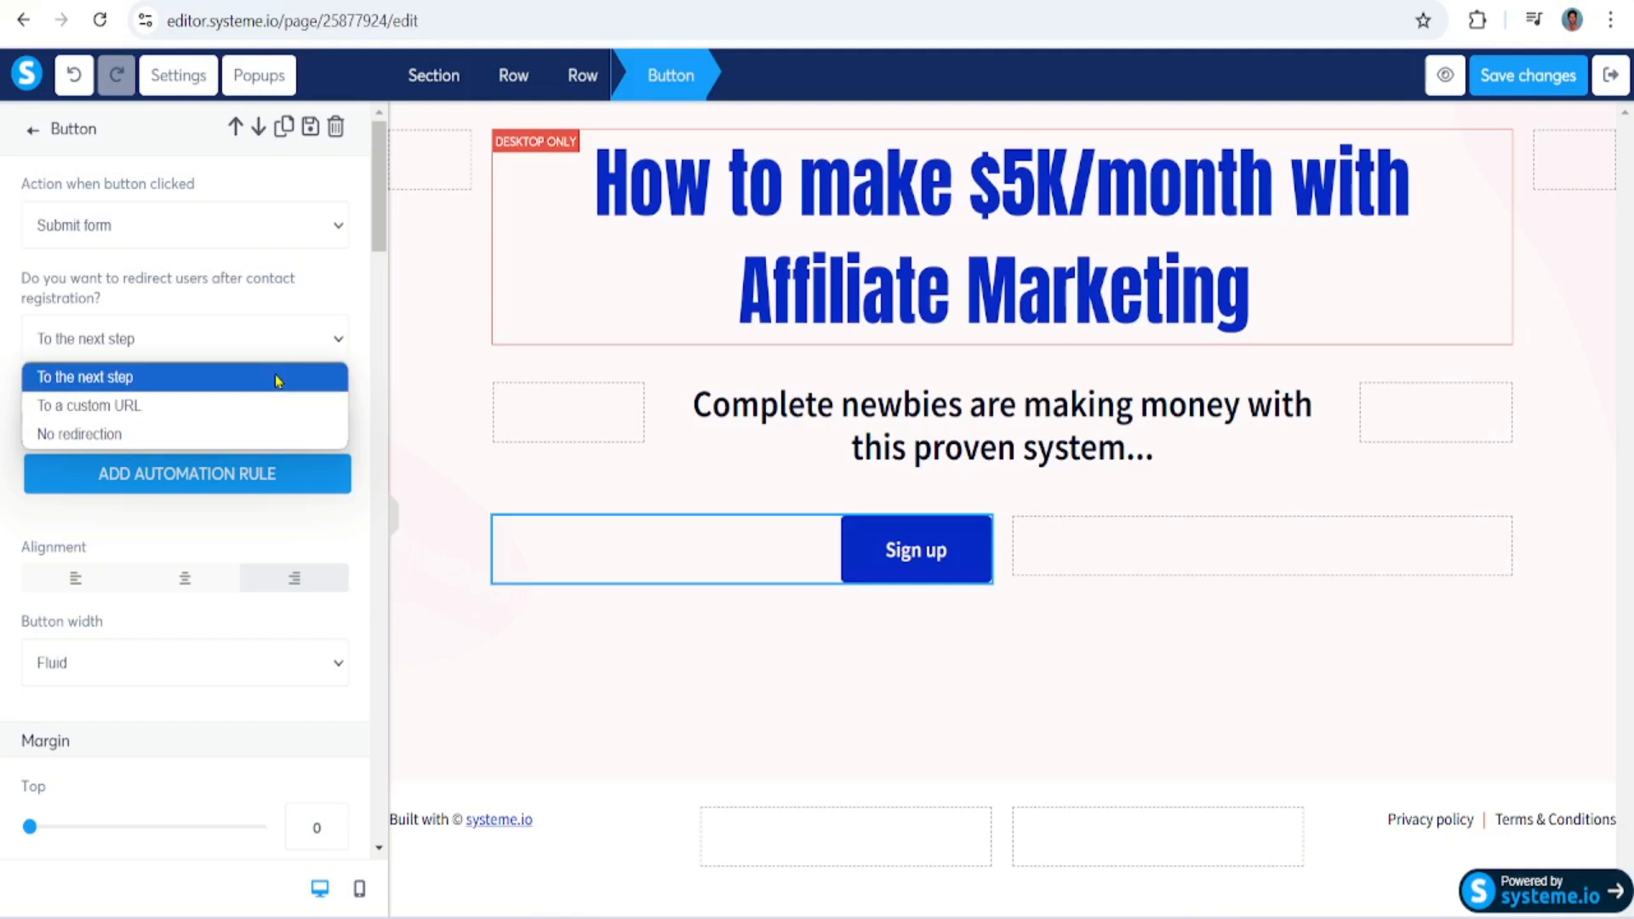
left_click(153, 407)
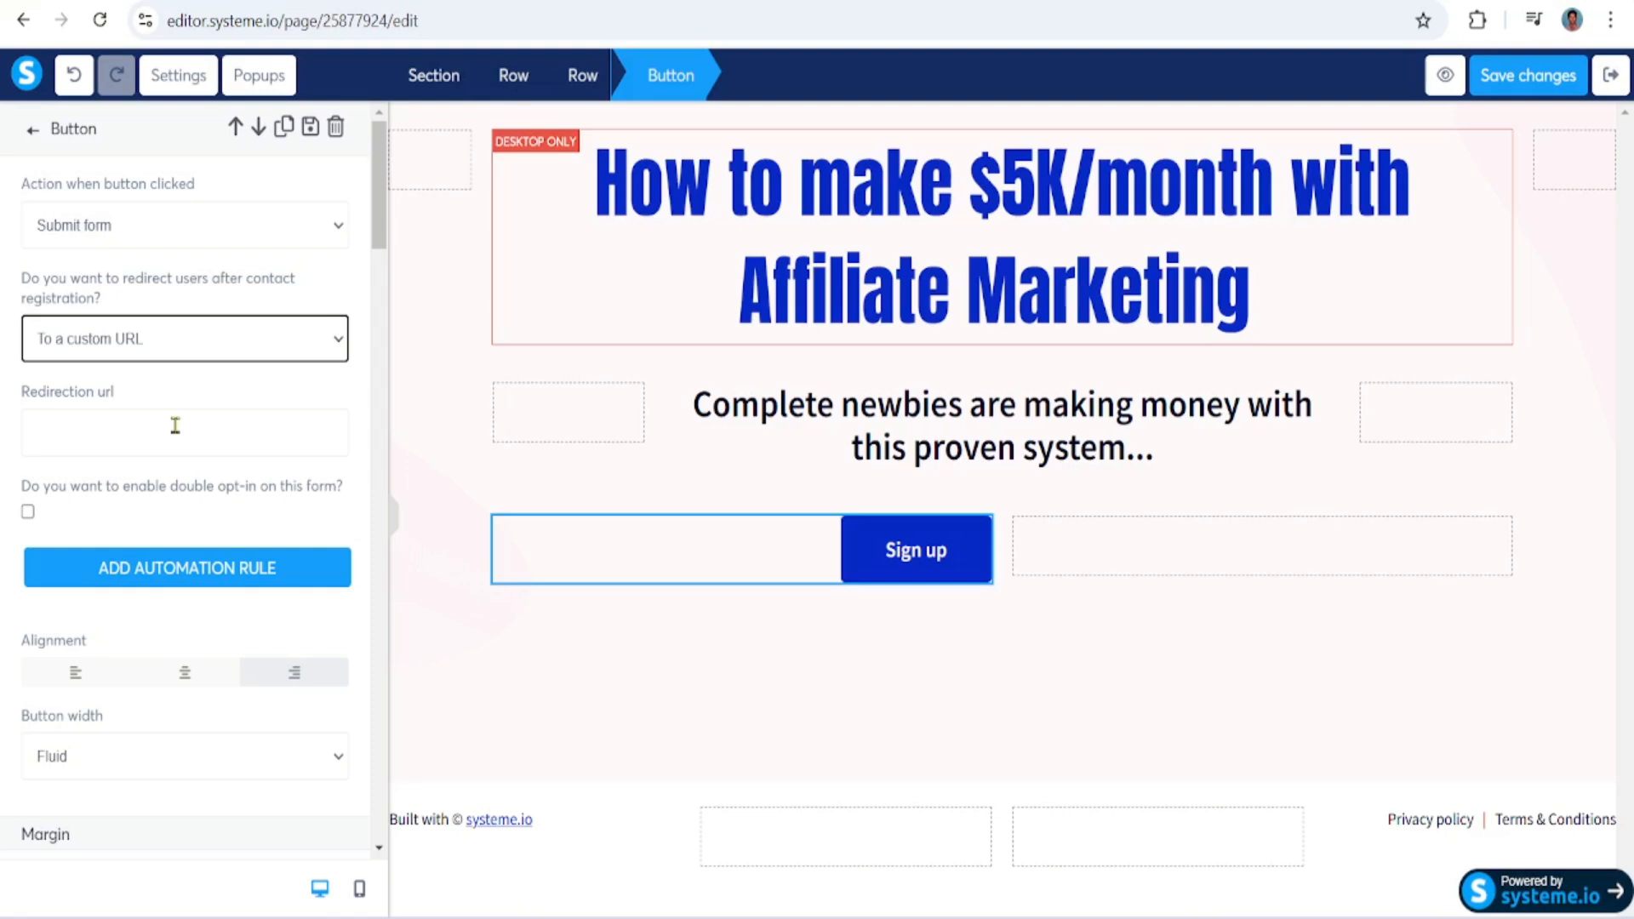
left_click(49, 434)
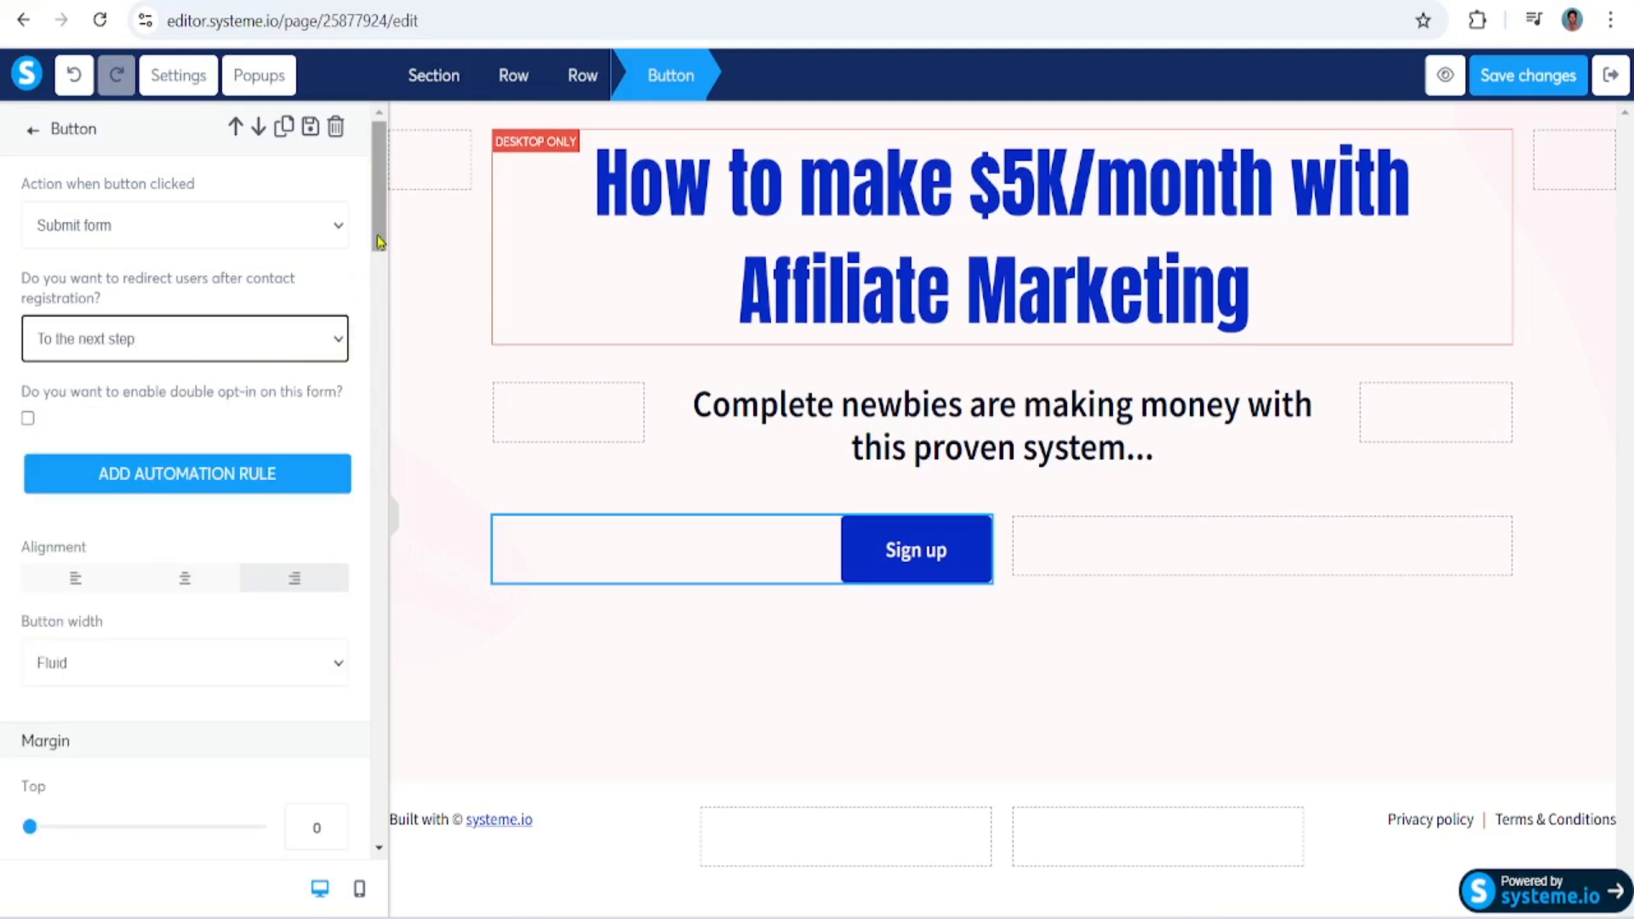
scroll(355, 260, "down", 1)
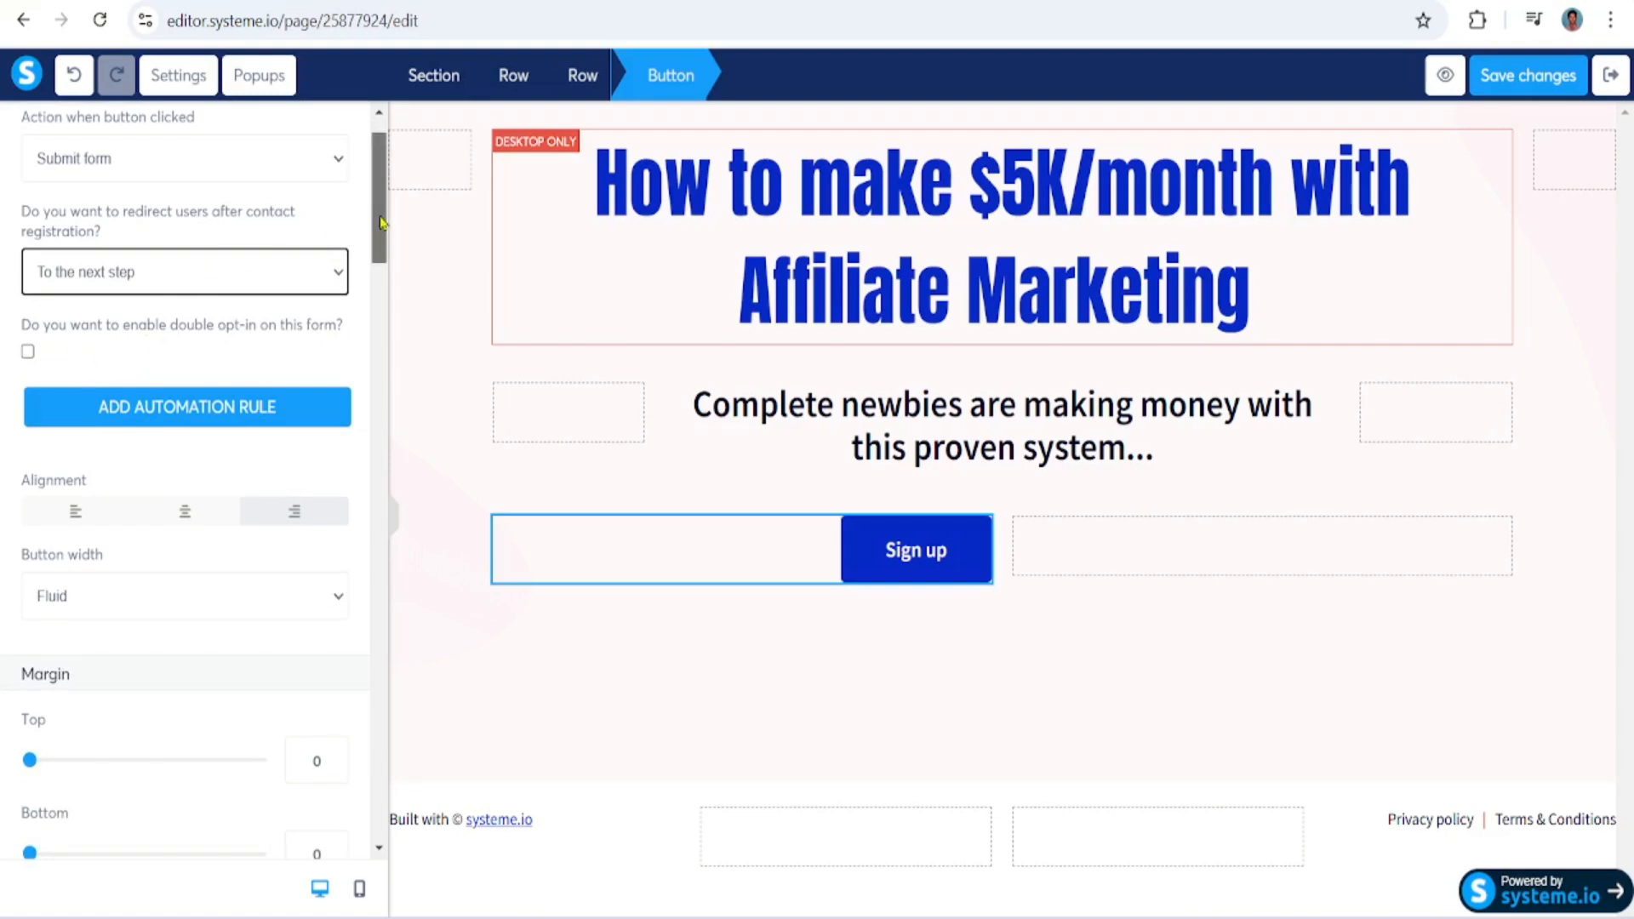
left_click_drag(378, 227, 384, 263)
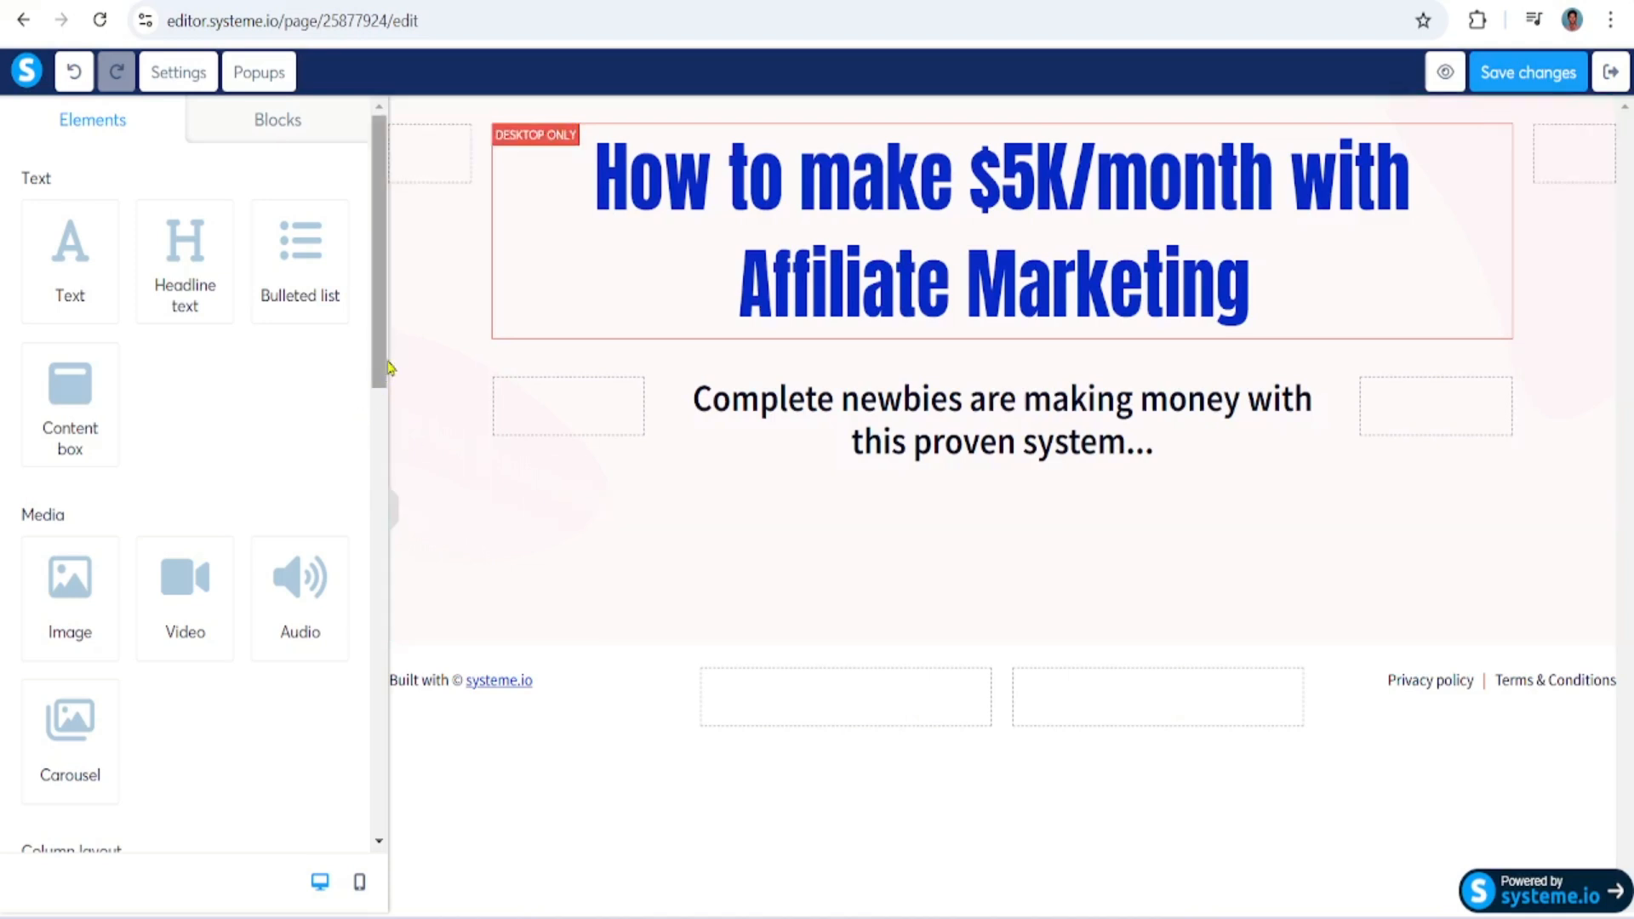
Step: Add a new button element centred below the subheadline
left_click_drag(380, 358, 405, 752)
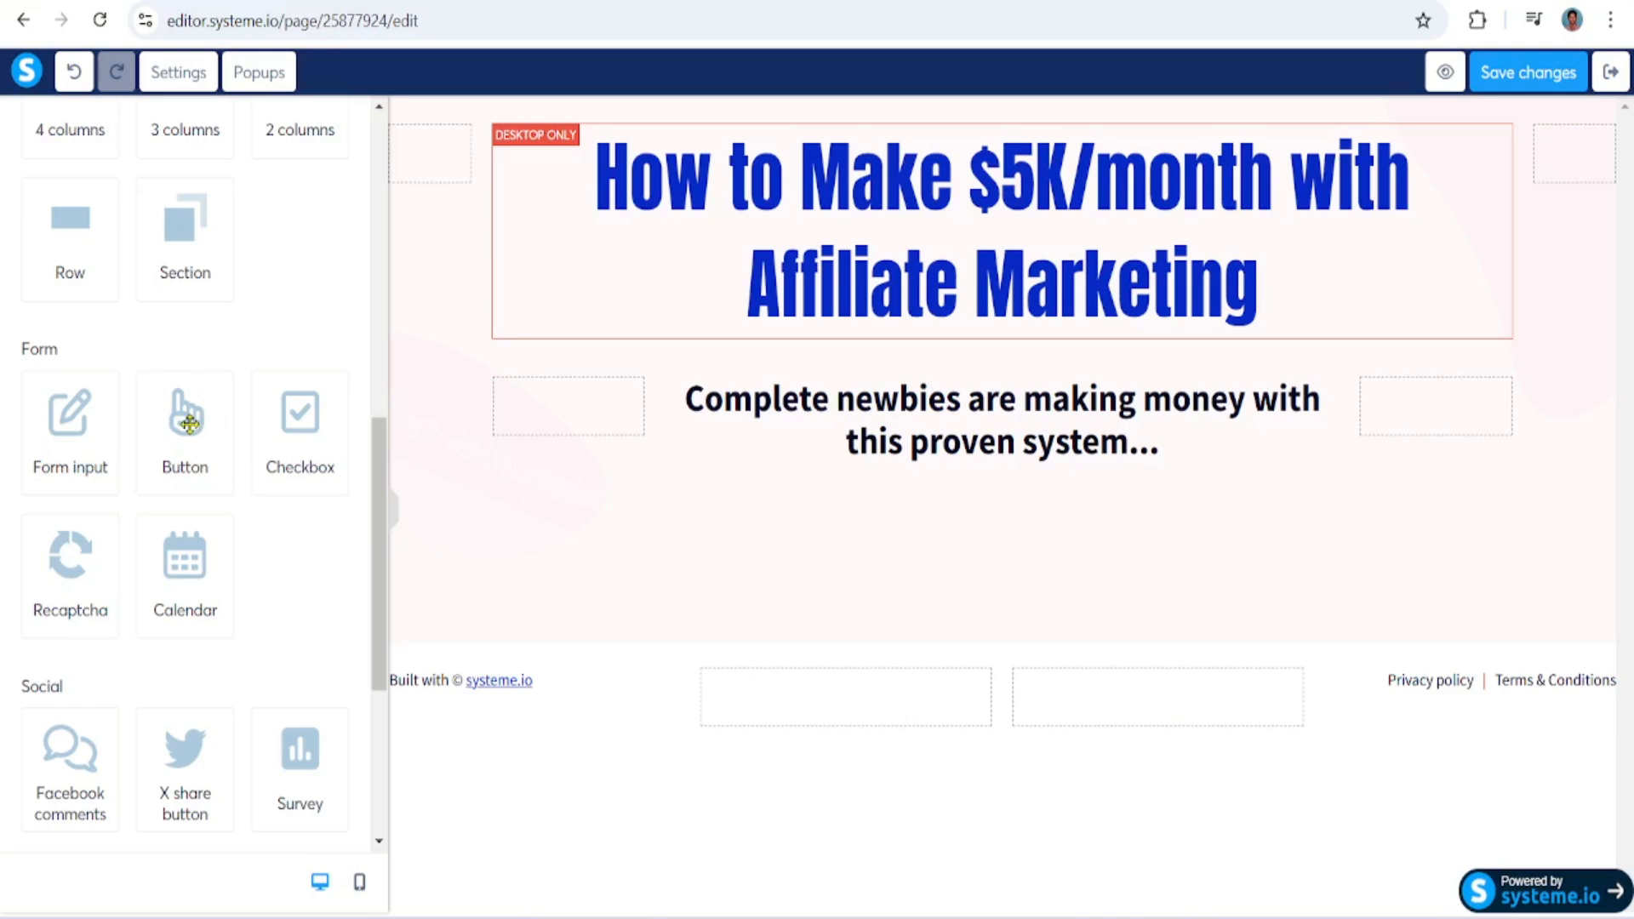
left_click_drag(189, 423, 987, 587)
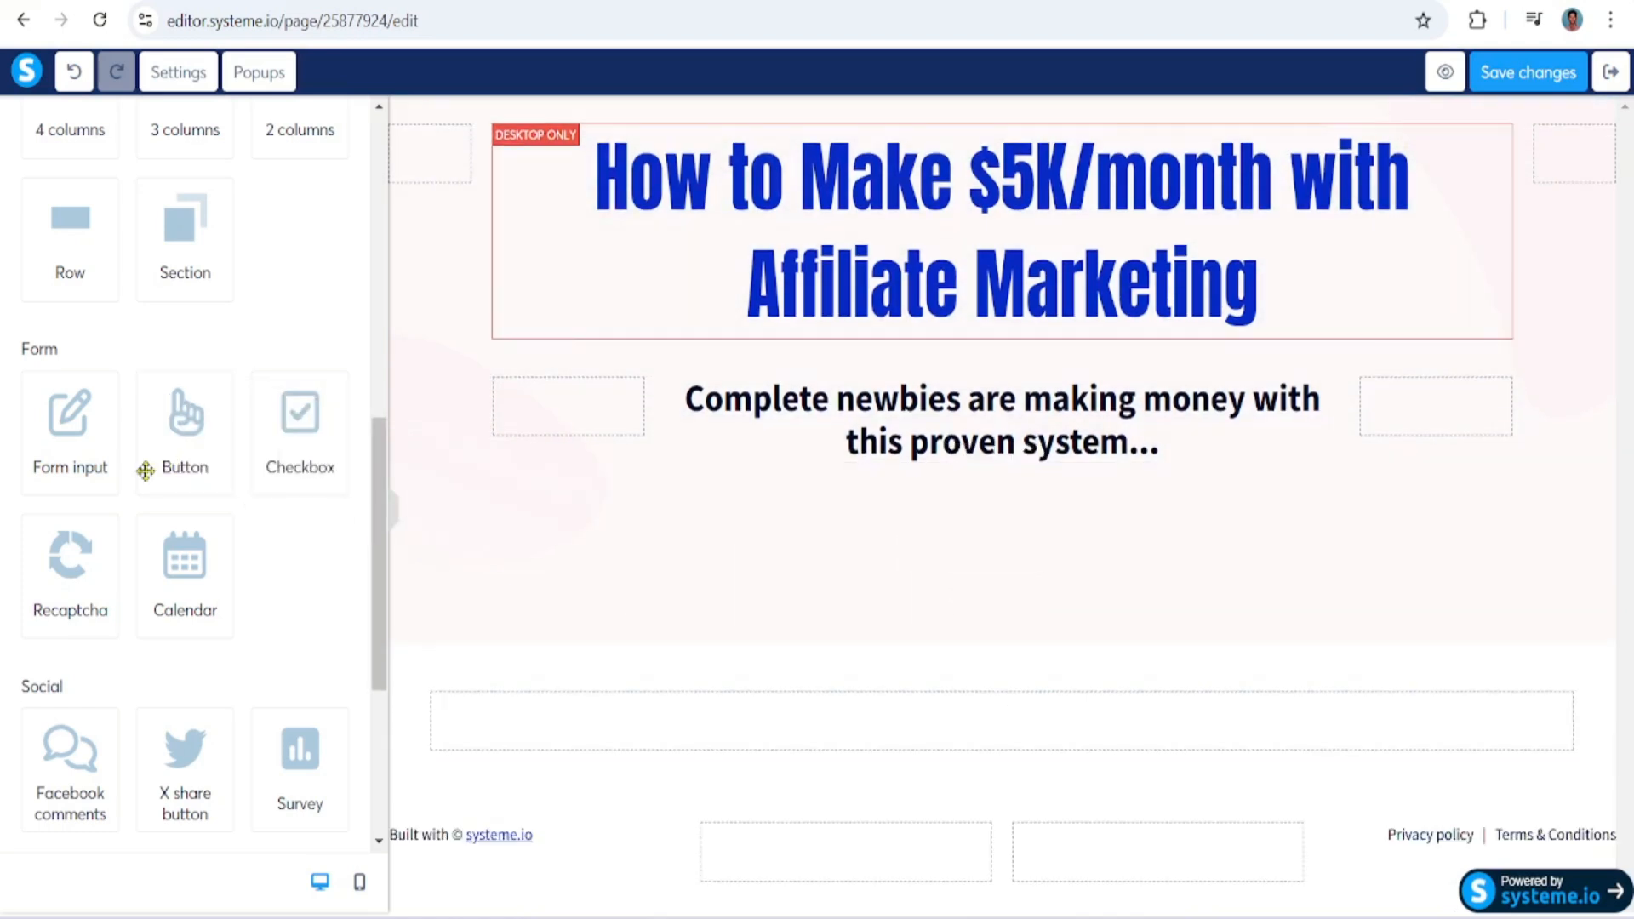
left_click_drag(164, 452, 993, 485)
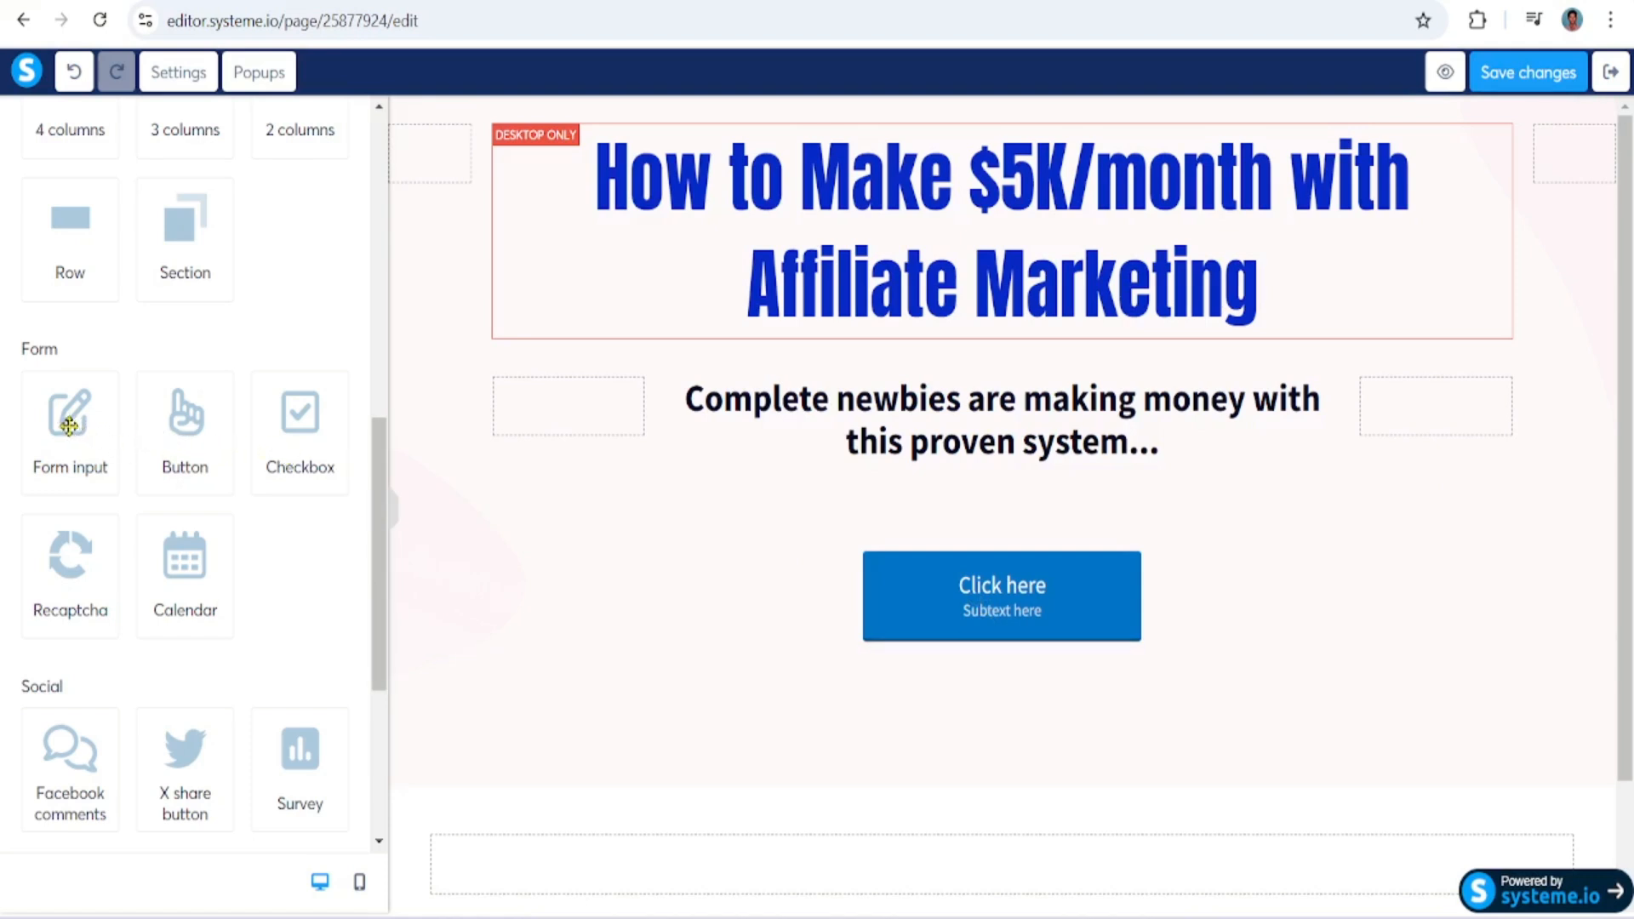
Step: Insert a form input between the subheadline and the "Click here" button and set its input type to Email
left_click_drag(72, 427, 1012, 446)
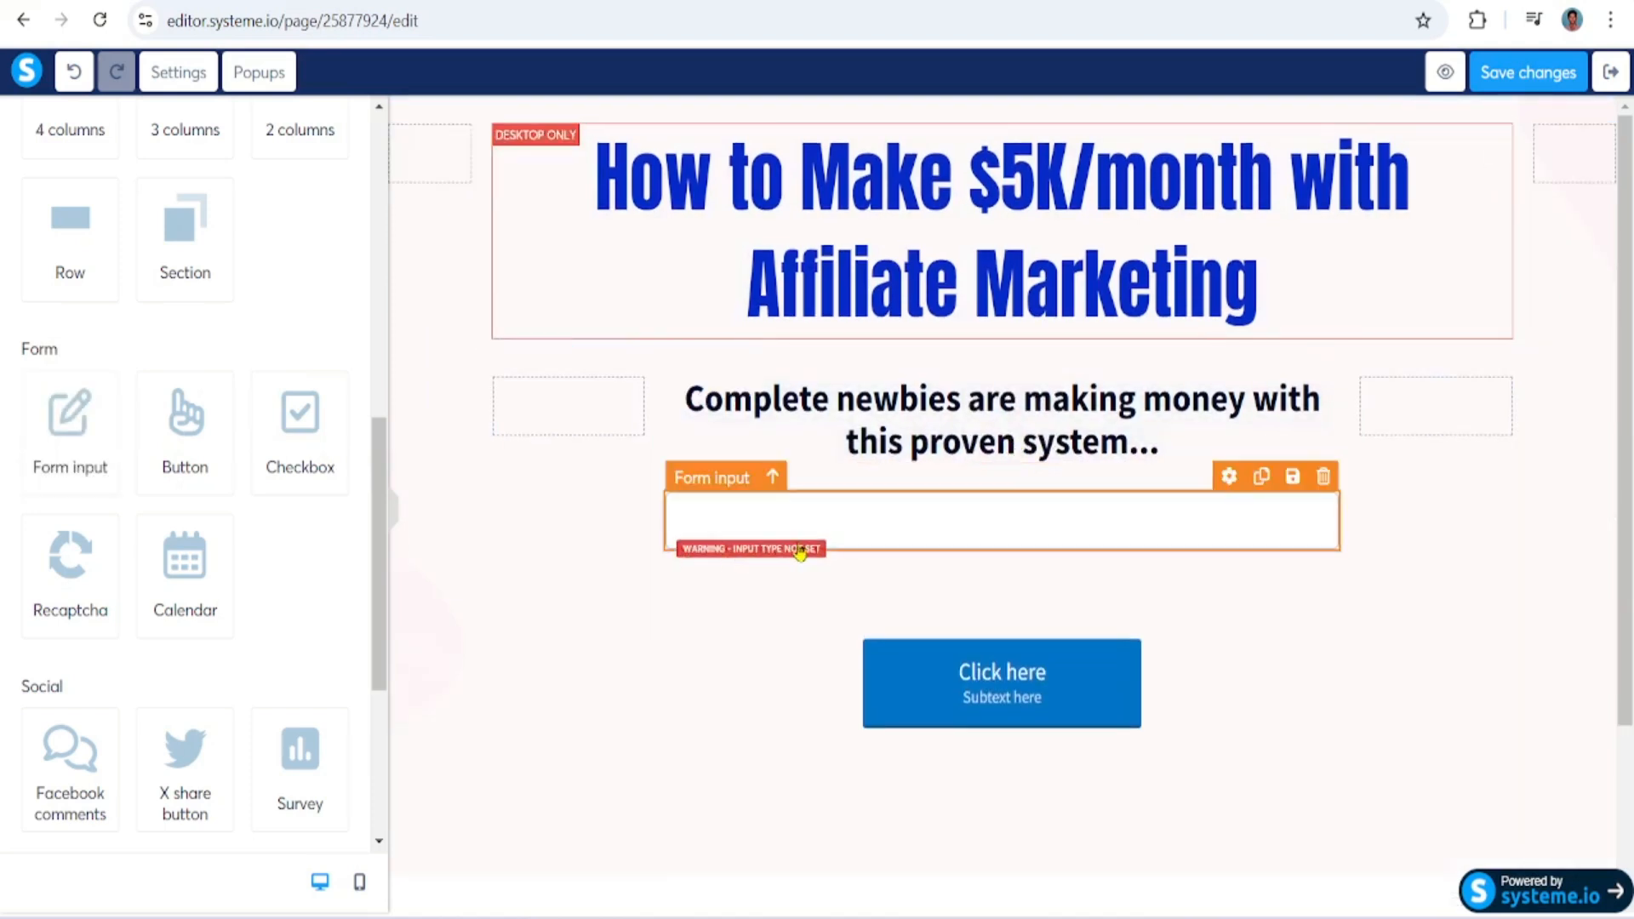
left_click(737, 558)
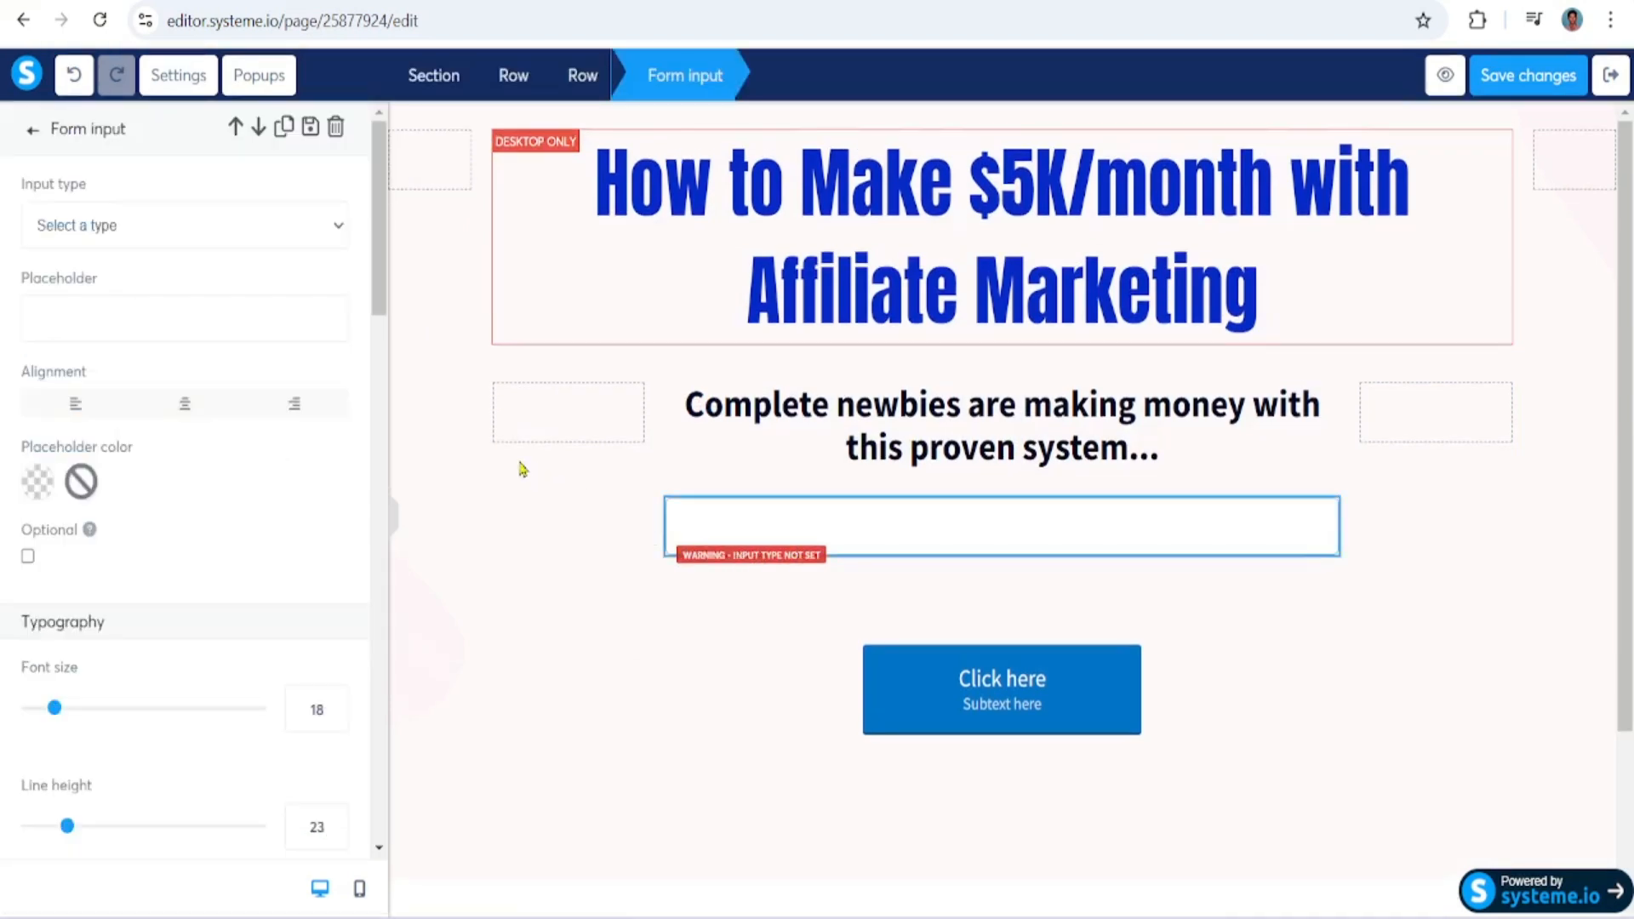
left_click(333, 227)
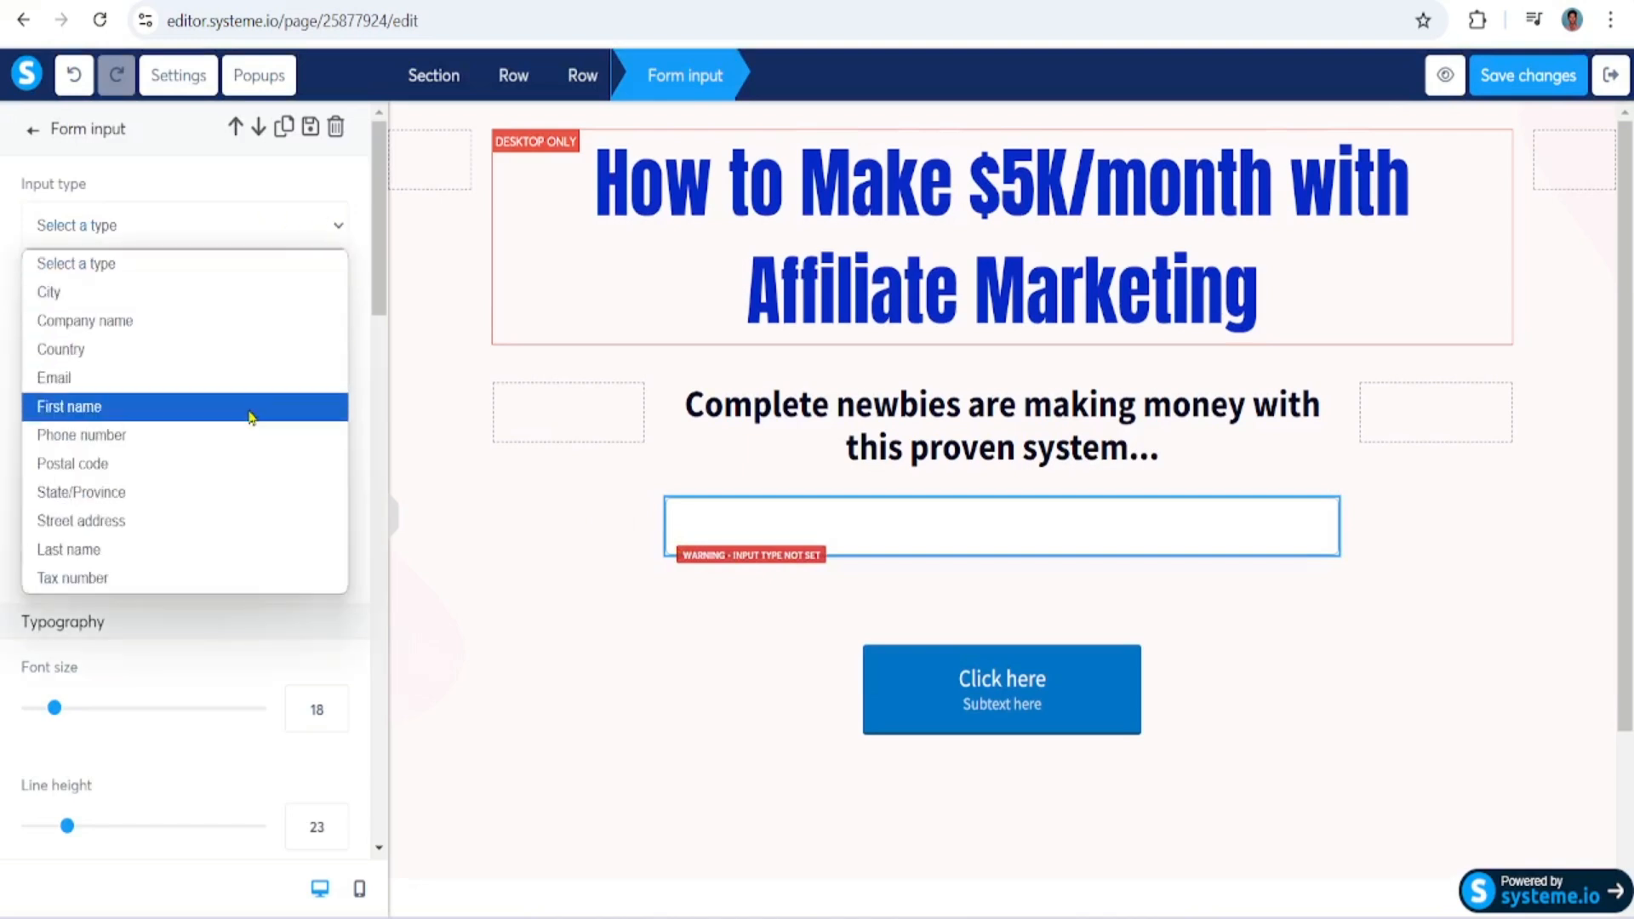
left_click(244, 380)
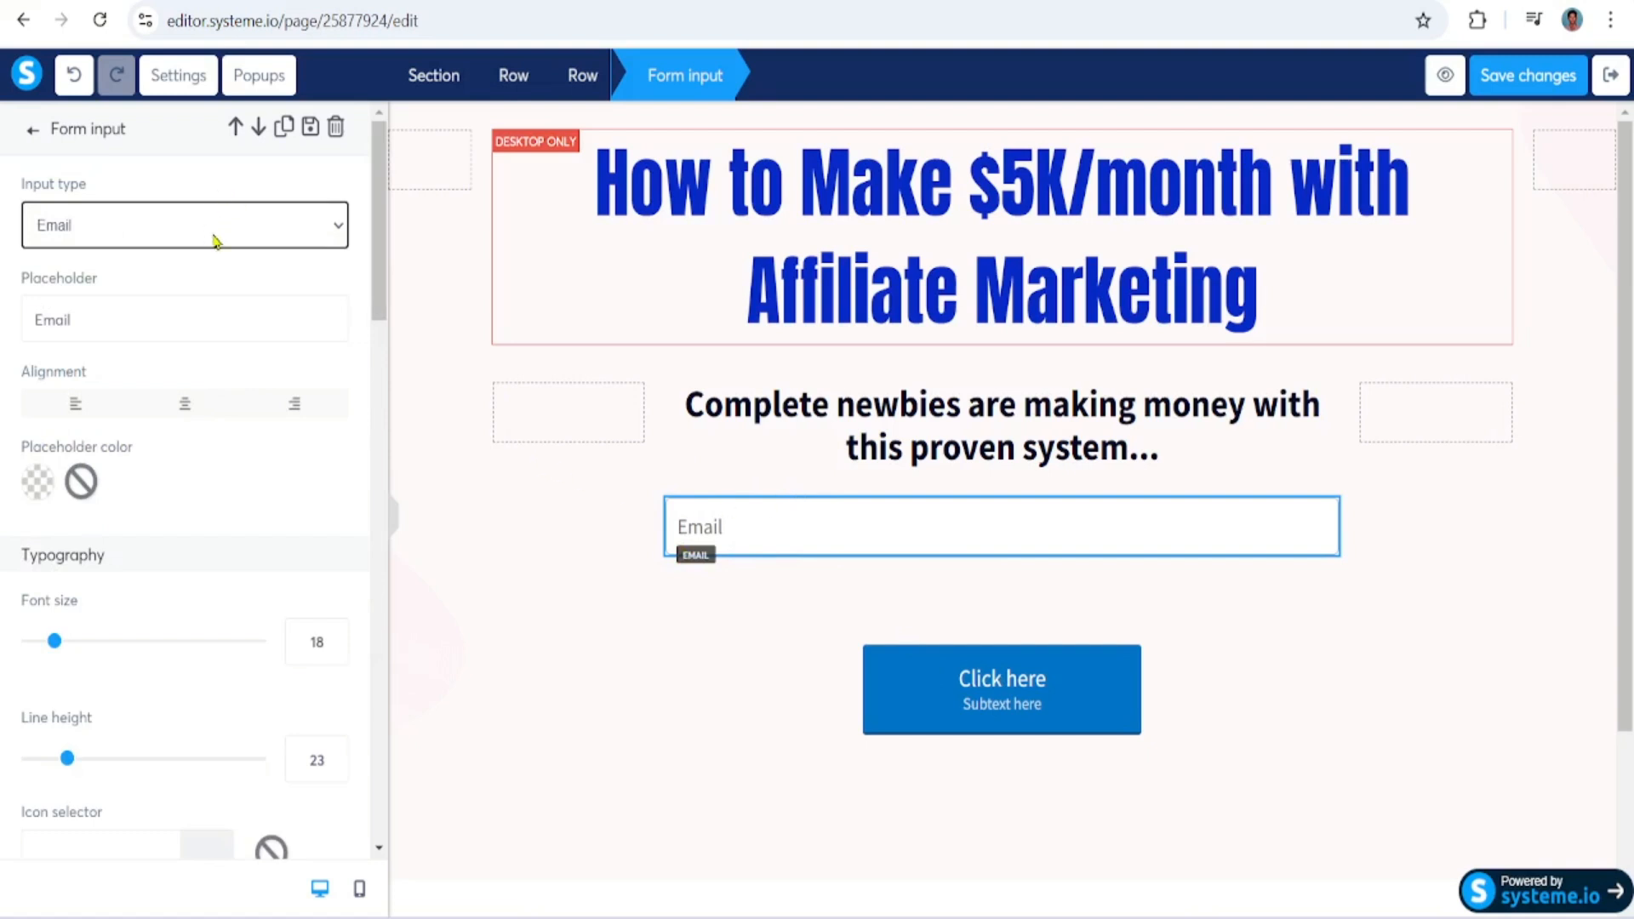
Step: Add a second form input, set its type to First name, and place it above the Email field
left_click(33, 133)
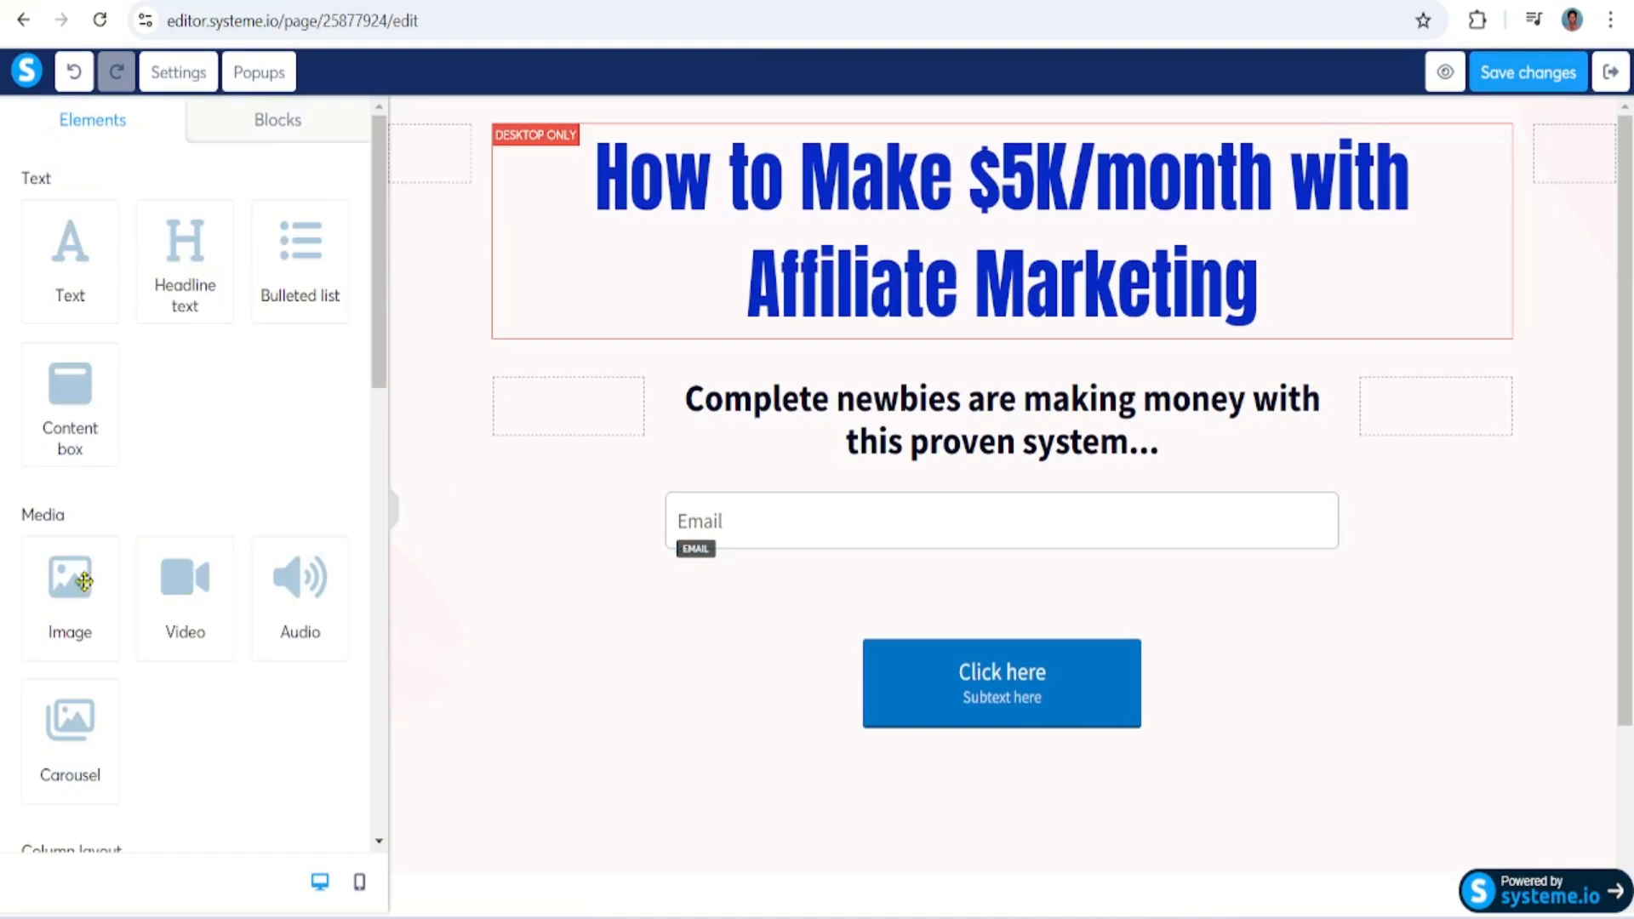
left_click_drag(383, 363, 372, 609)
left_click_drag(72, 545, 1026, 435)
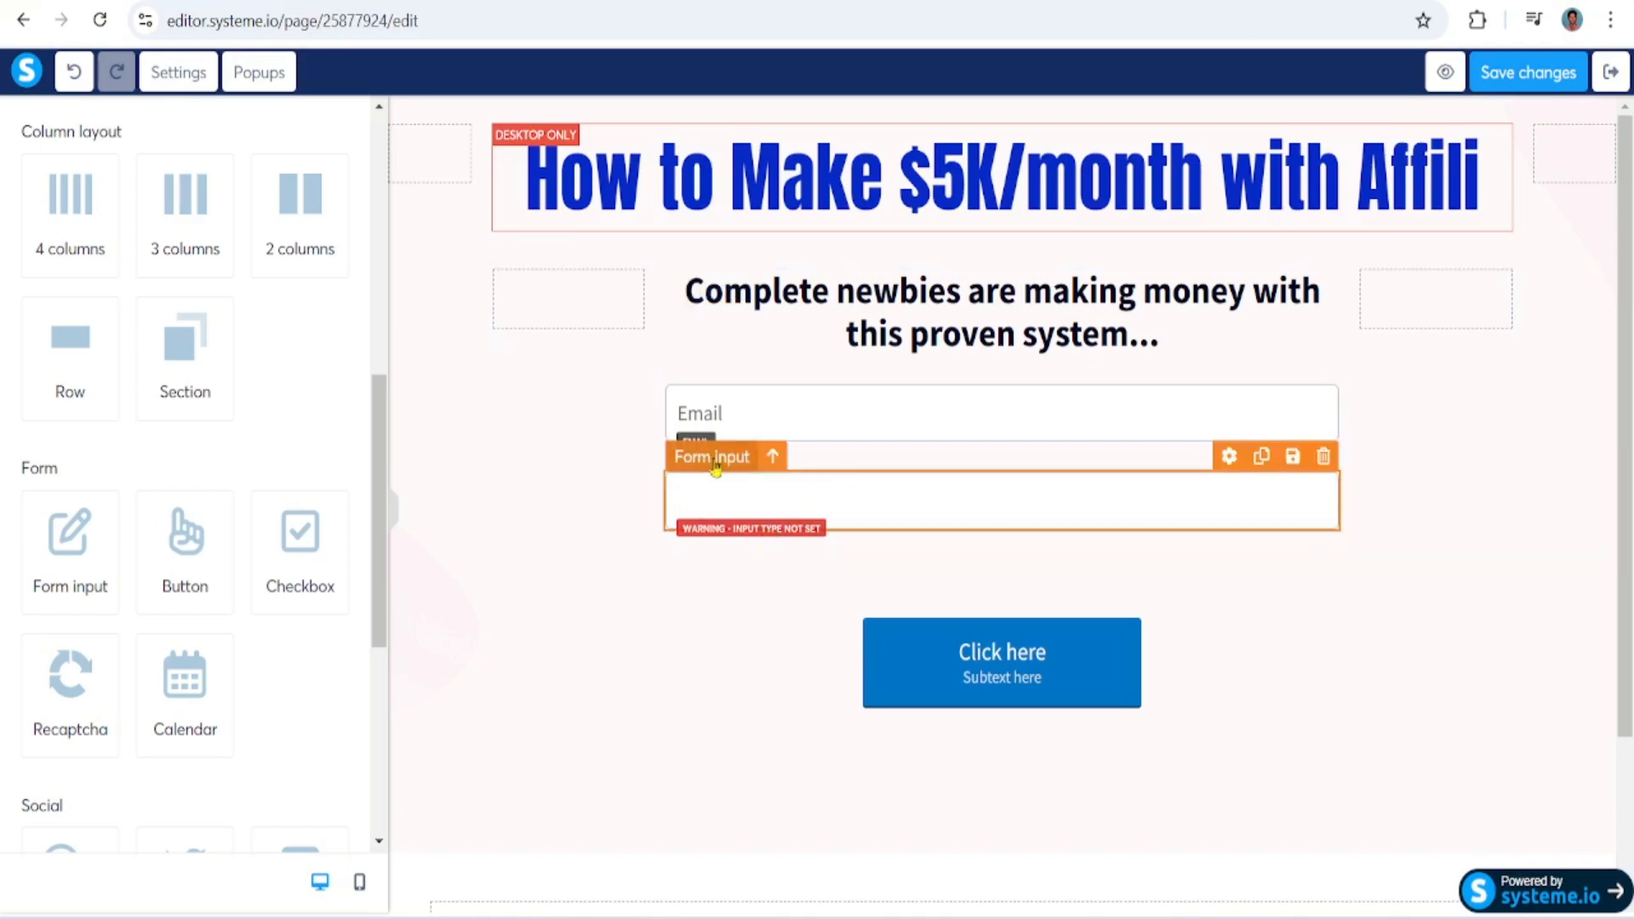
left_click(782, 541)
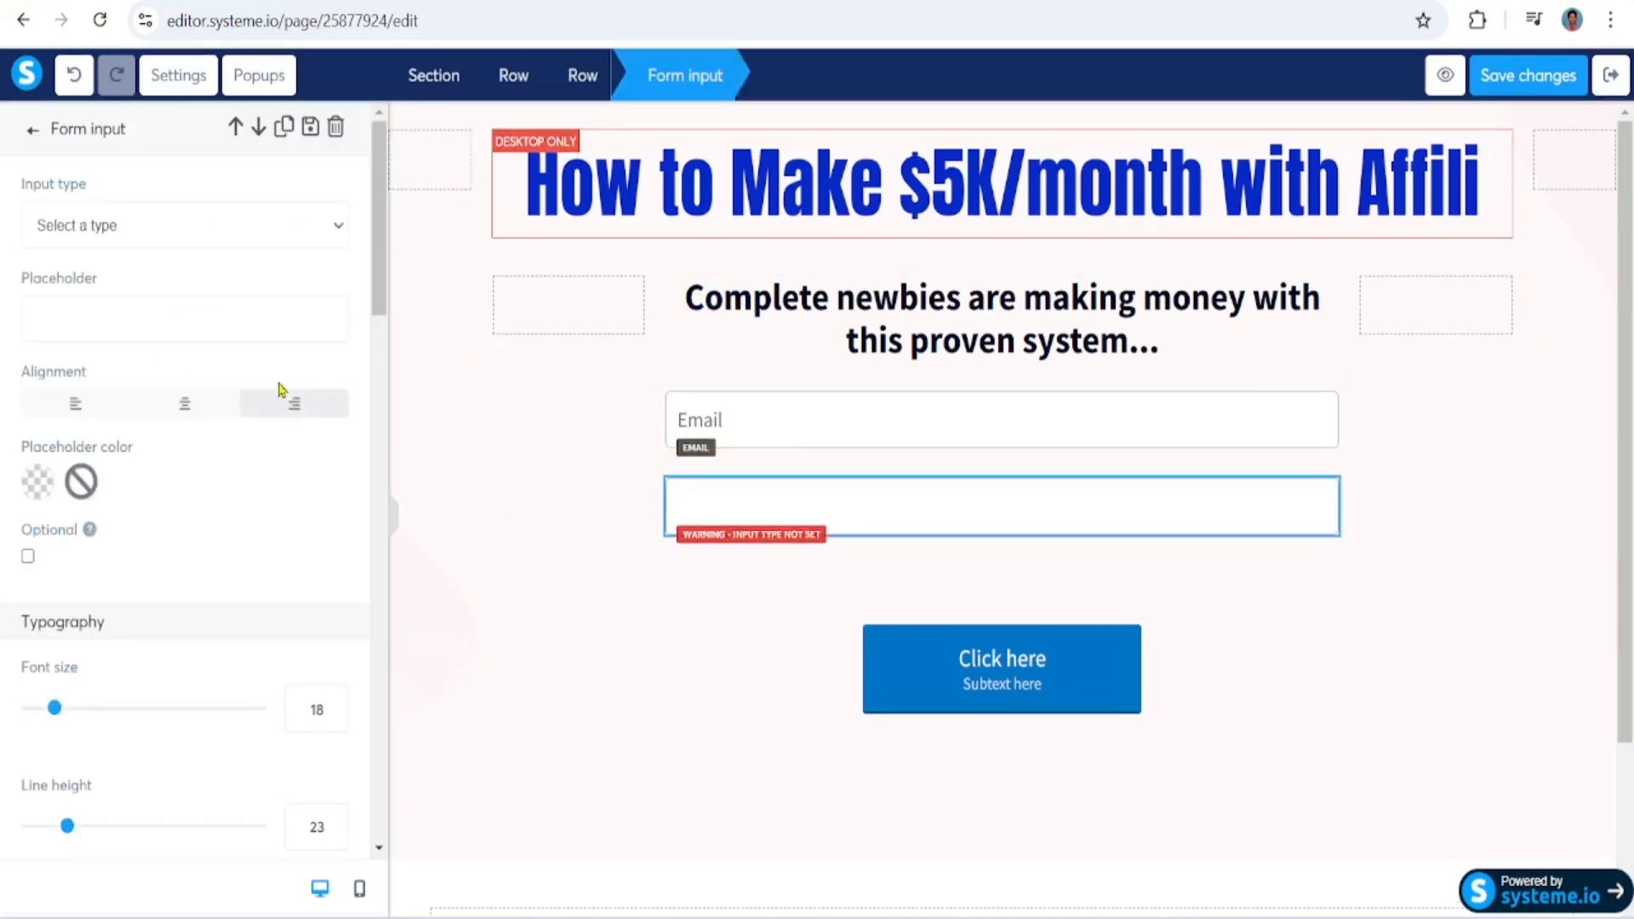
left_click(169, 227)
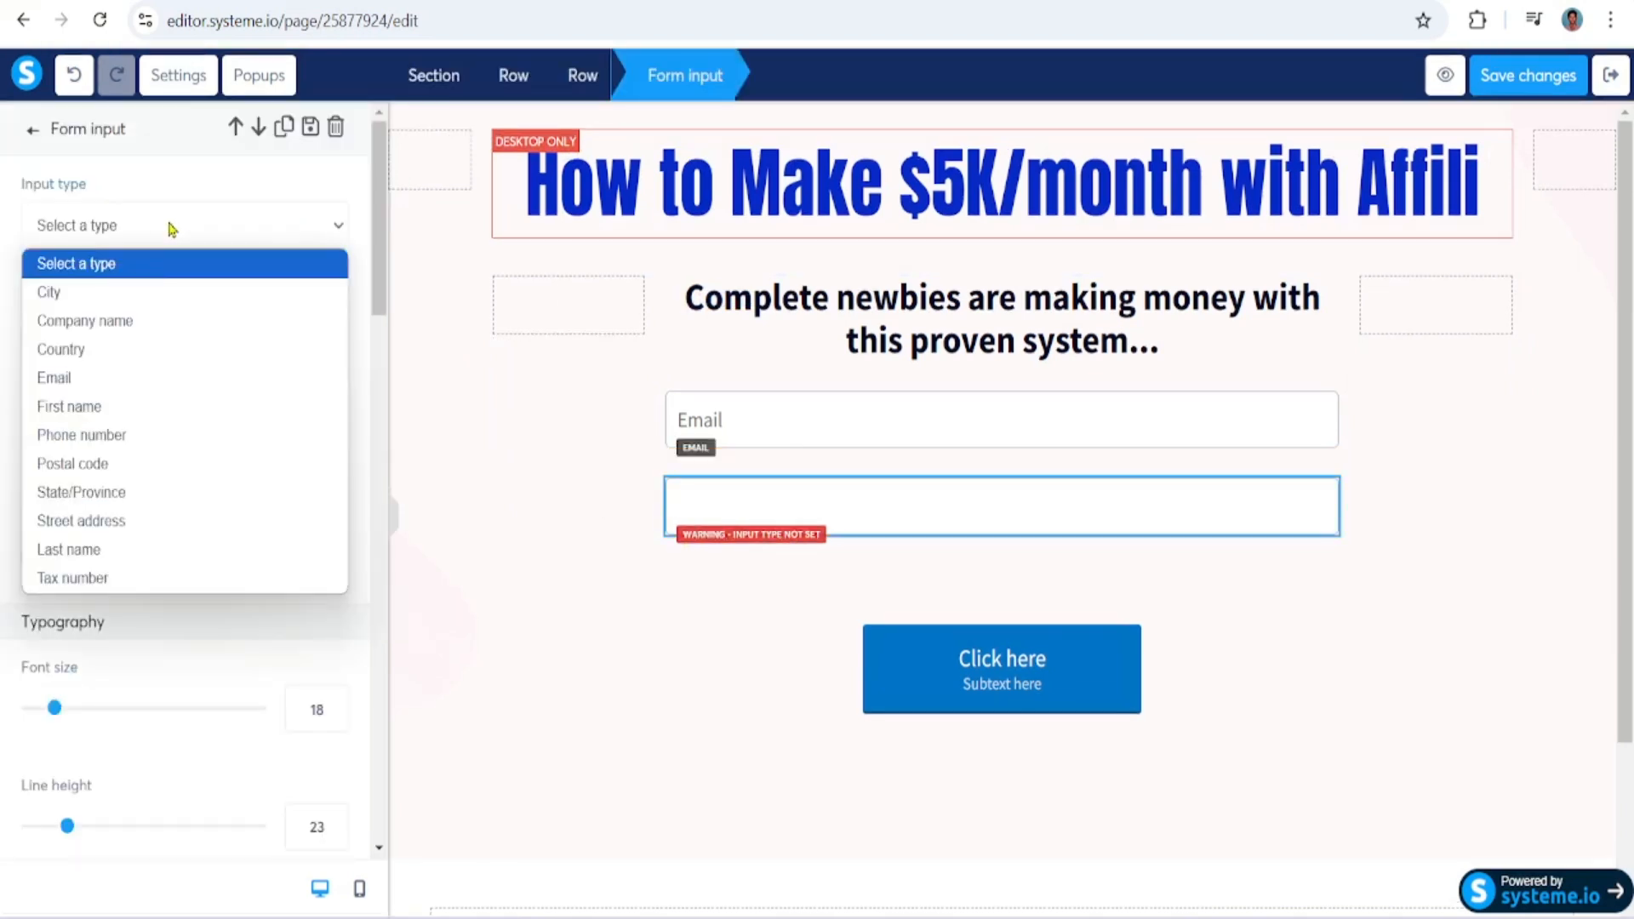
left_click(133, 412)
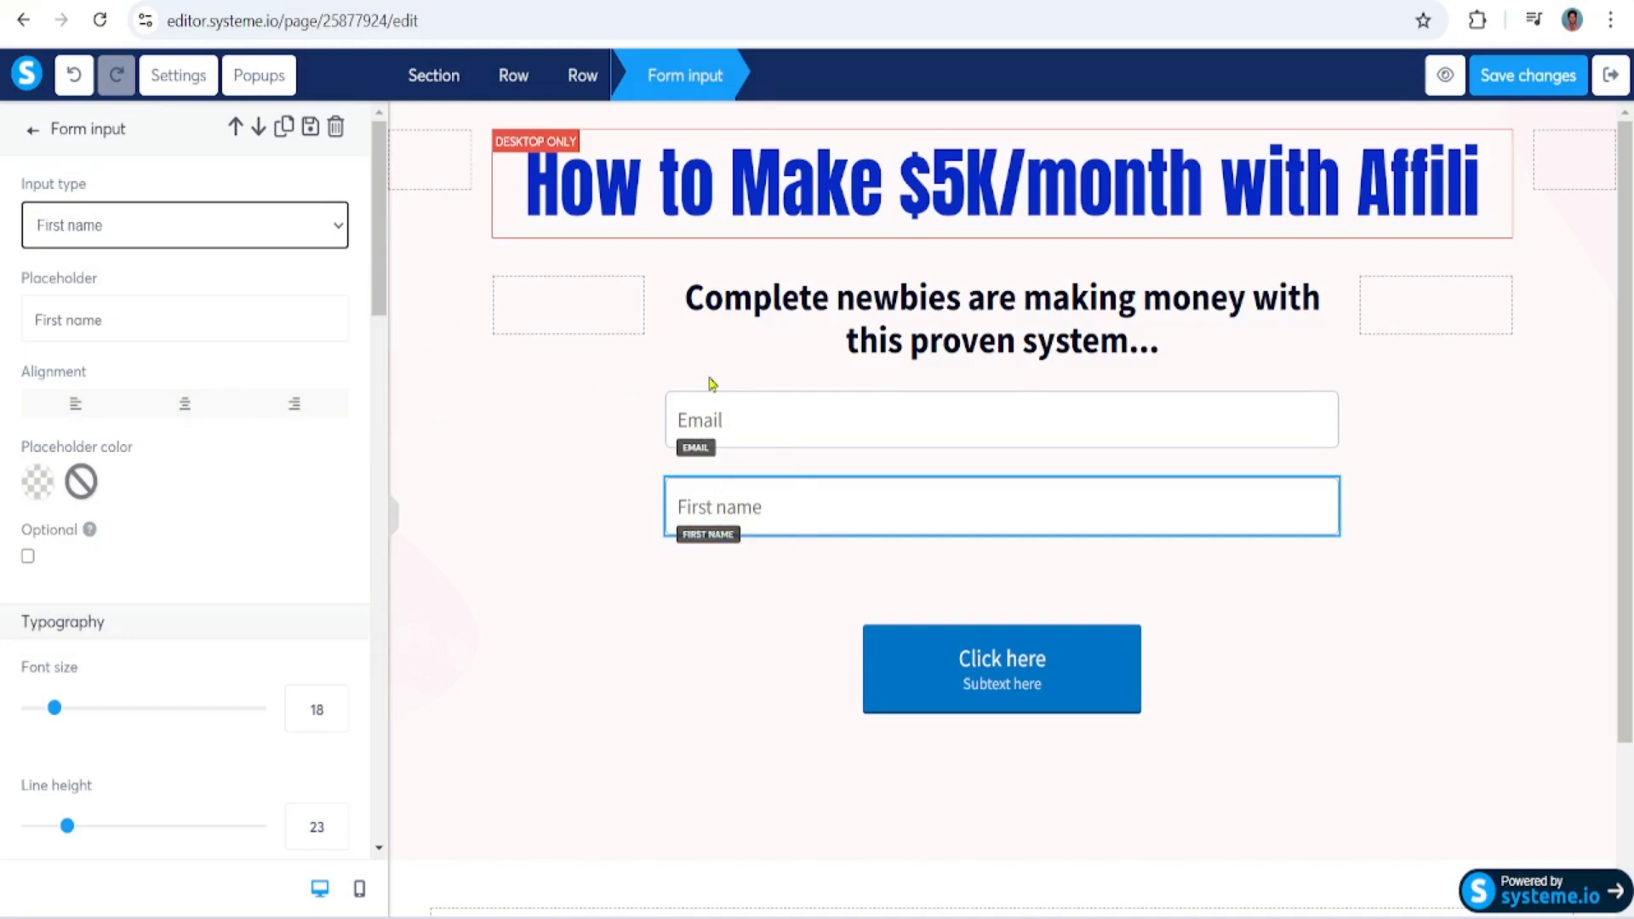
left_click(236, 136)
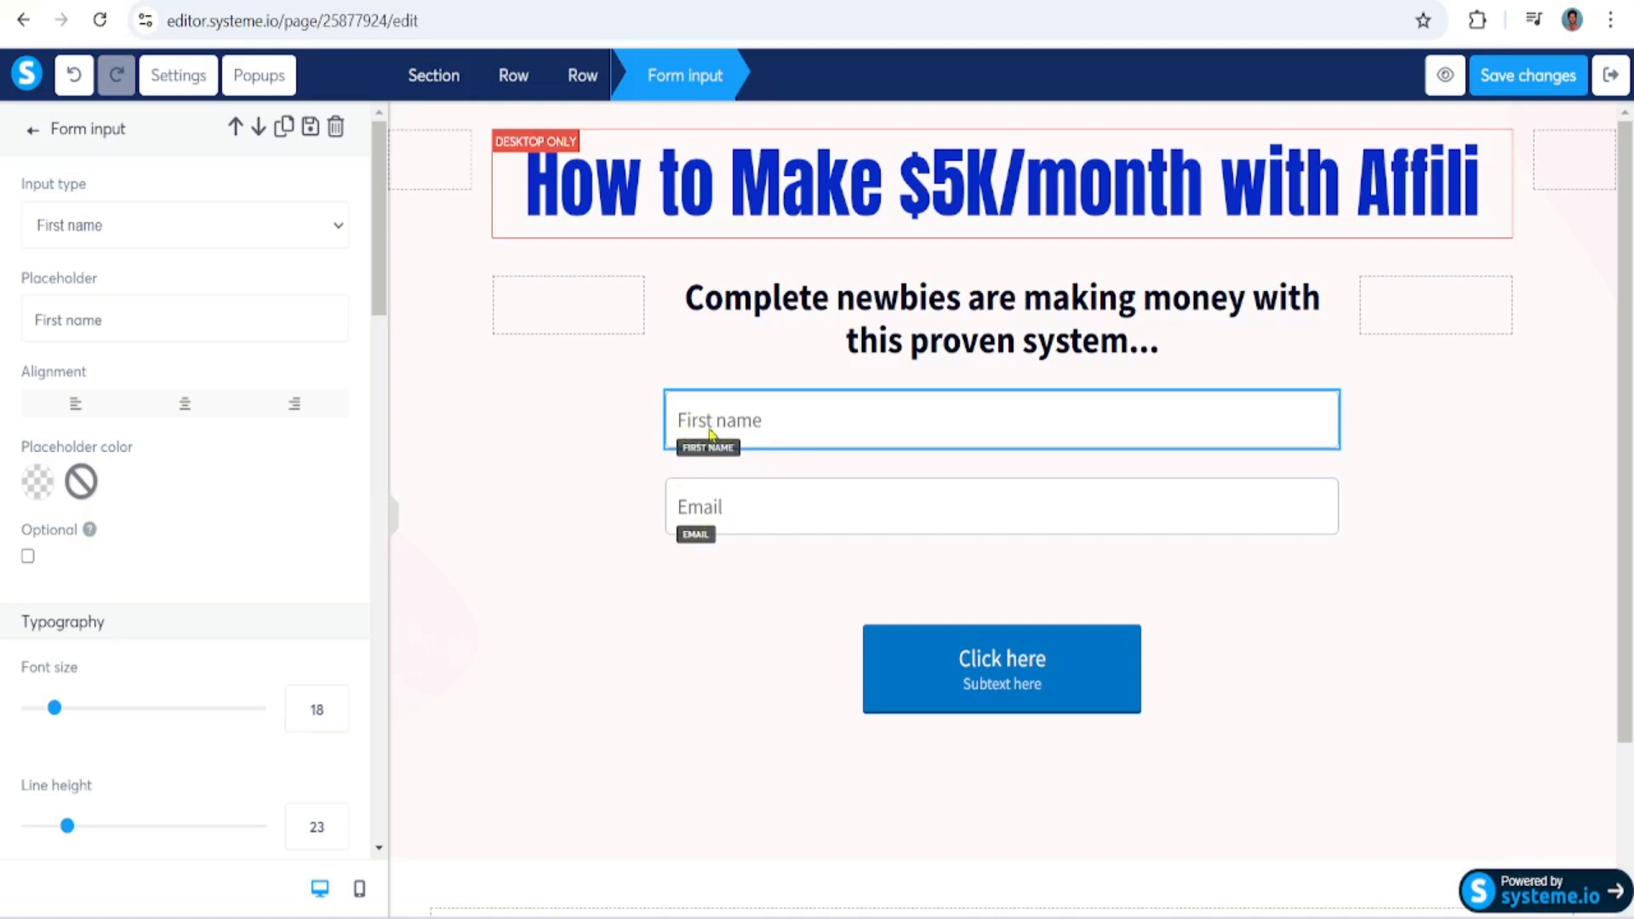
Step: Examine the Email field's typography, color, margin, rounded corner, shadow, border and visibility settings
left_click(691, 485)
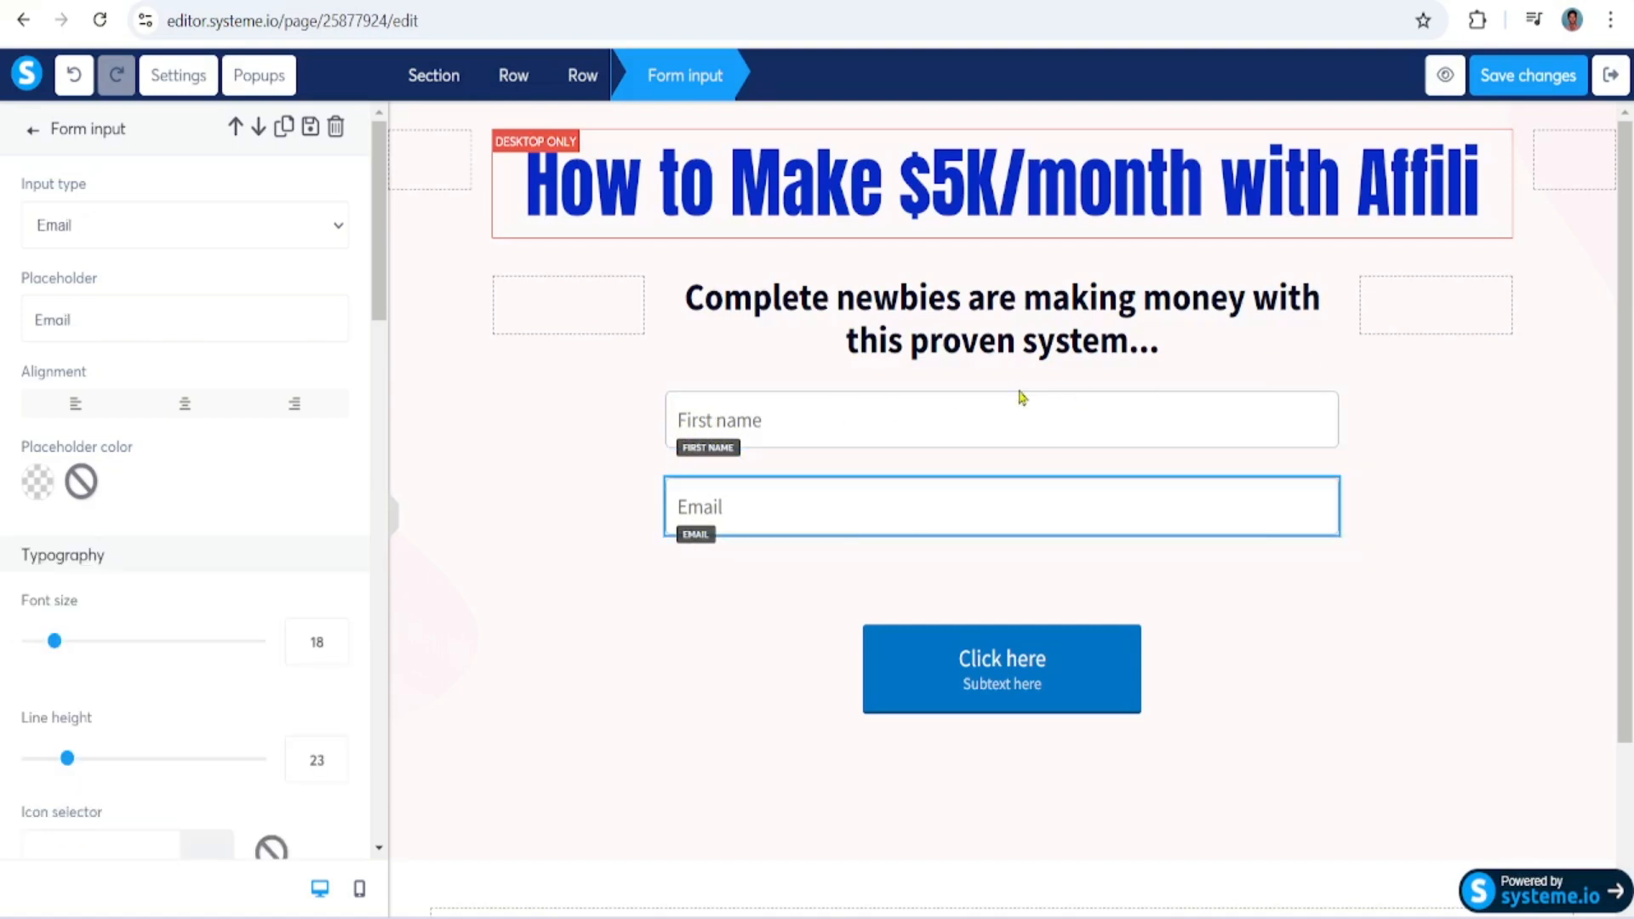
scroll(332, 366, "down", 2)
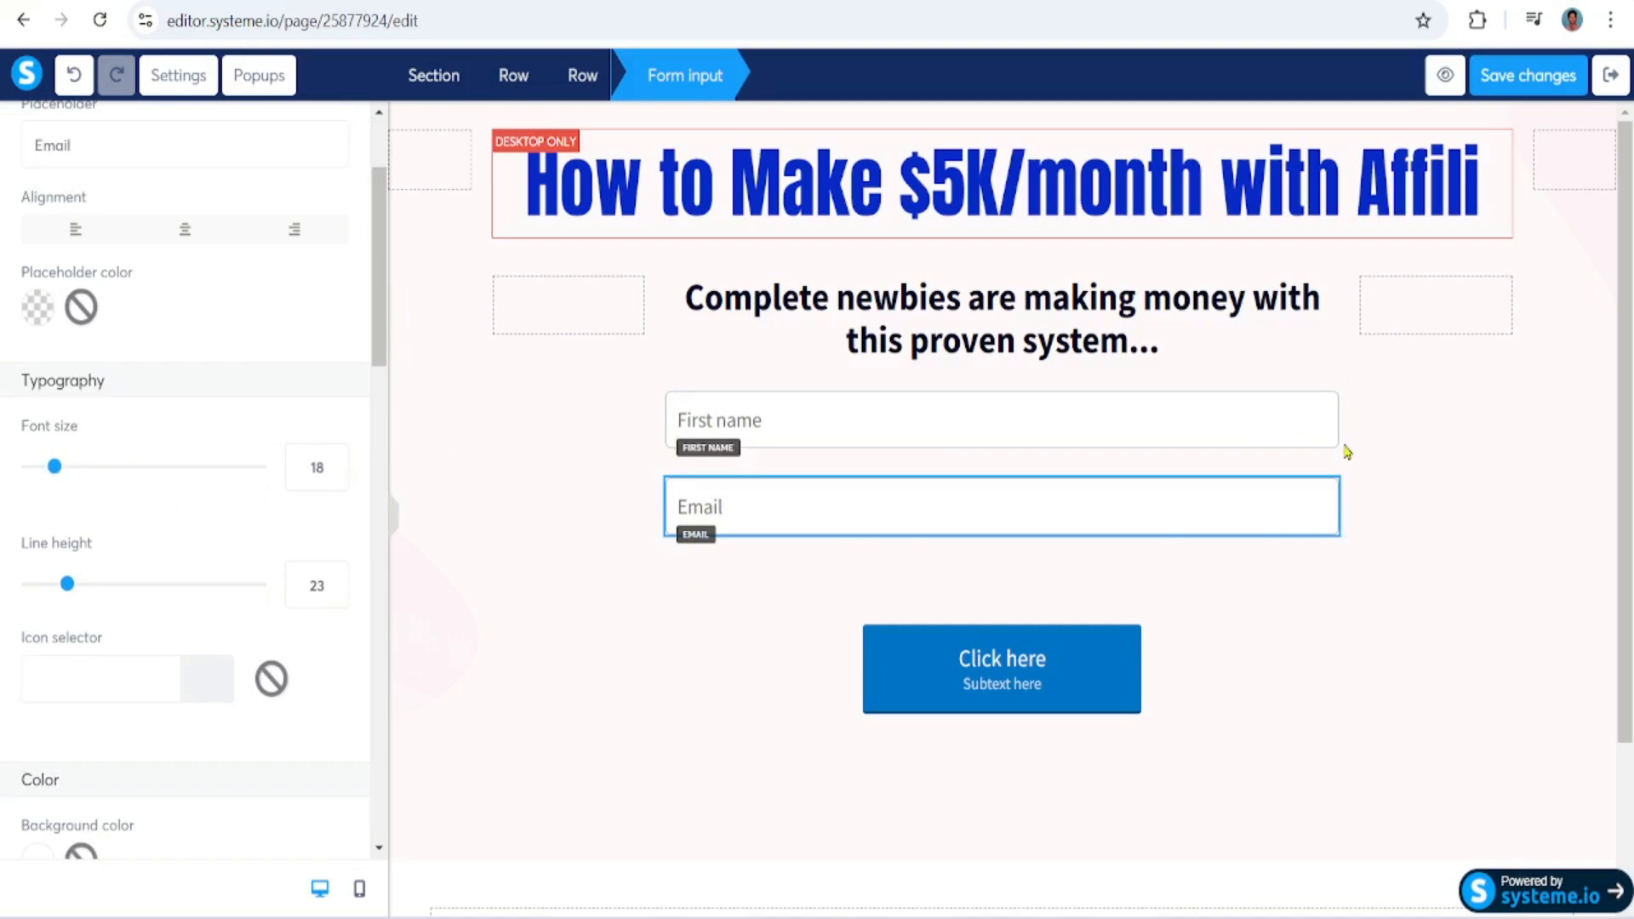
left_click_drag(377, 346, 382, 462)
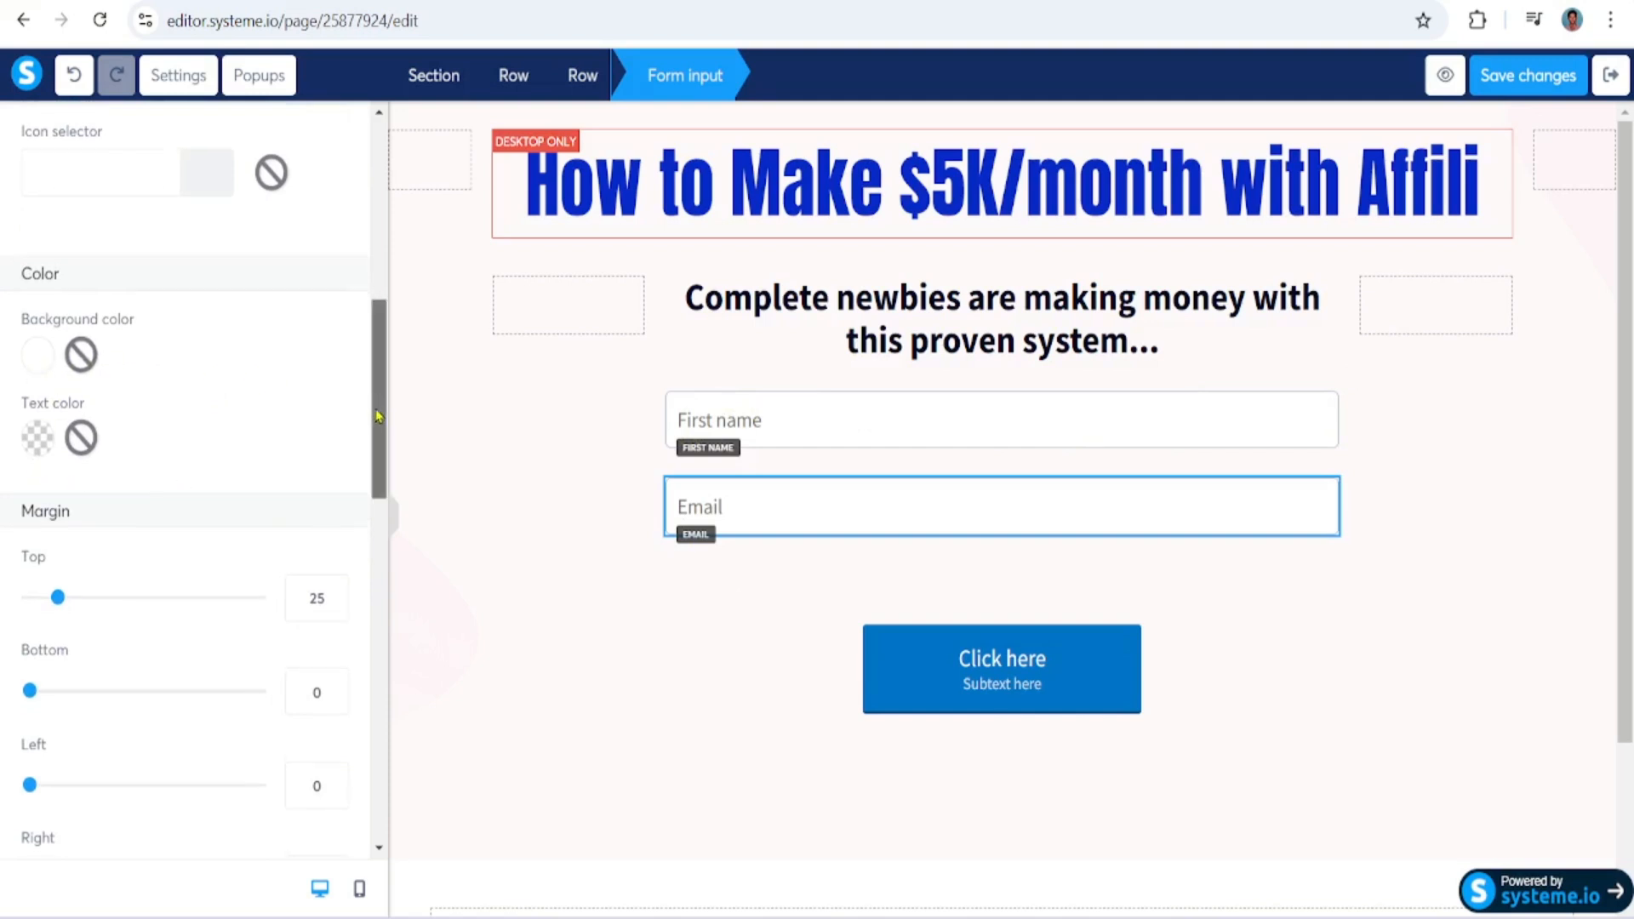
left_click_drag(380, 423, 382, 542)
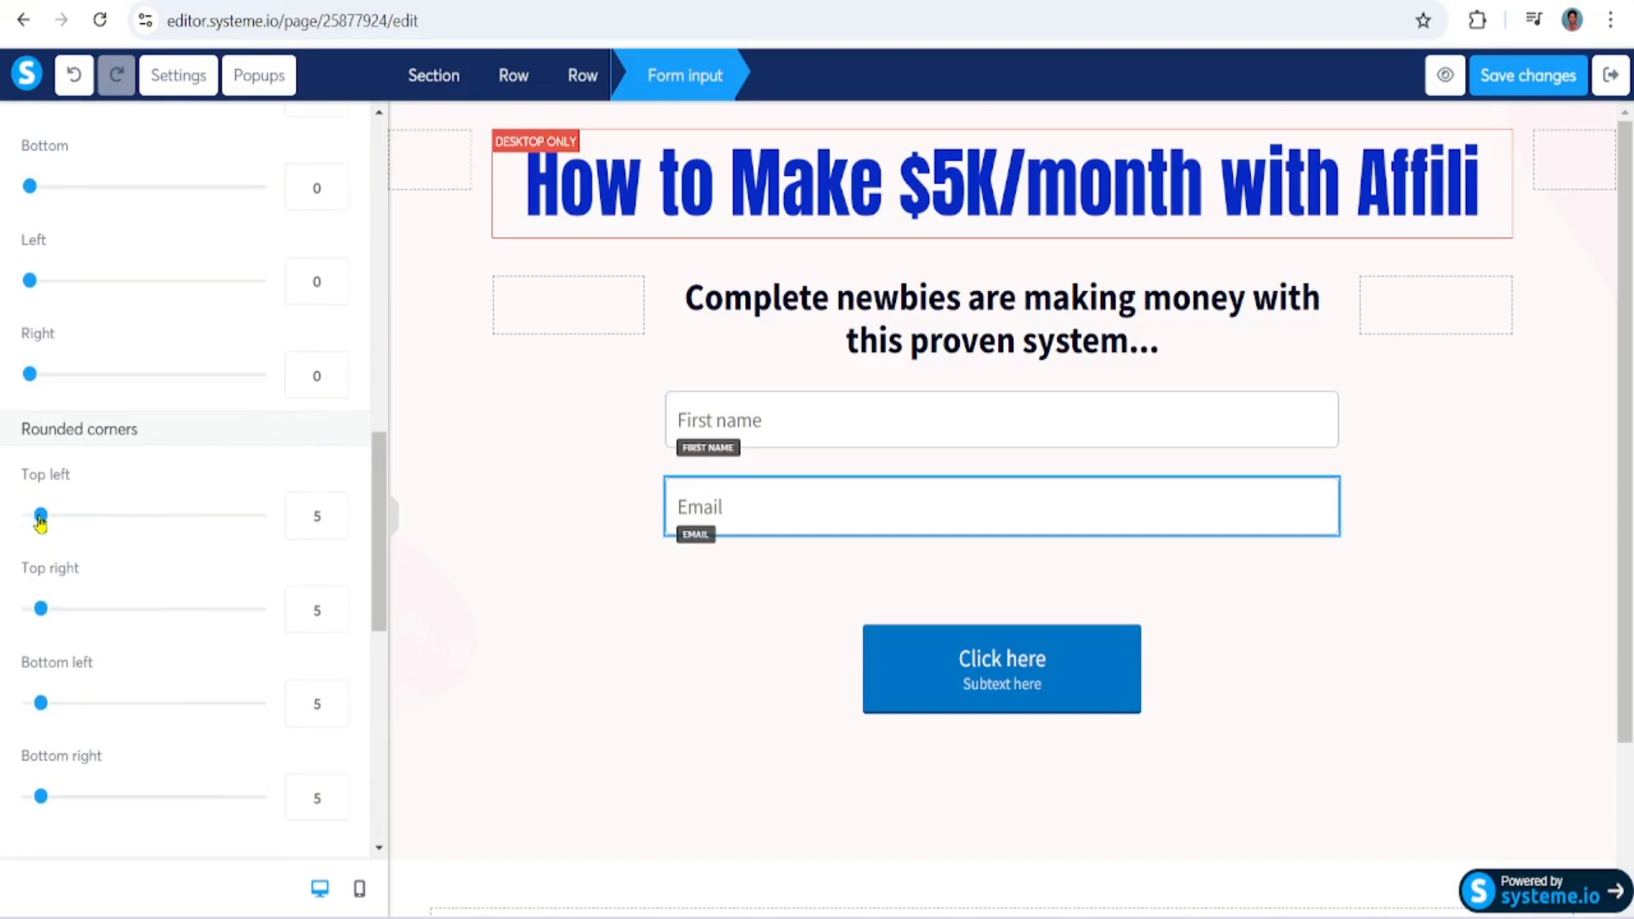
mouse_move(40, 513)
left_mouse_down()
mouse_move(54, 532)
mouse_move(106, 533)
mouse_move(37, 533)
left_mouse_up()
left_click_drag(377, 482, 380, 511)
scroll(356, 579, "down", 5)
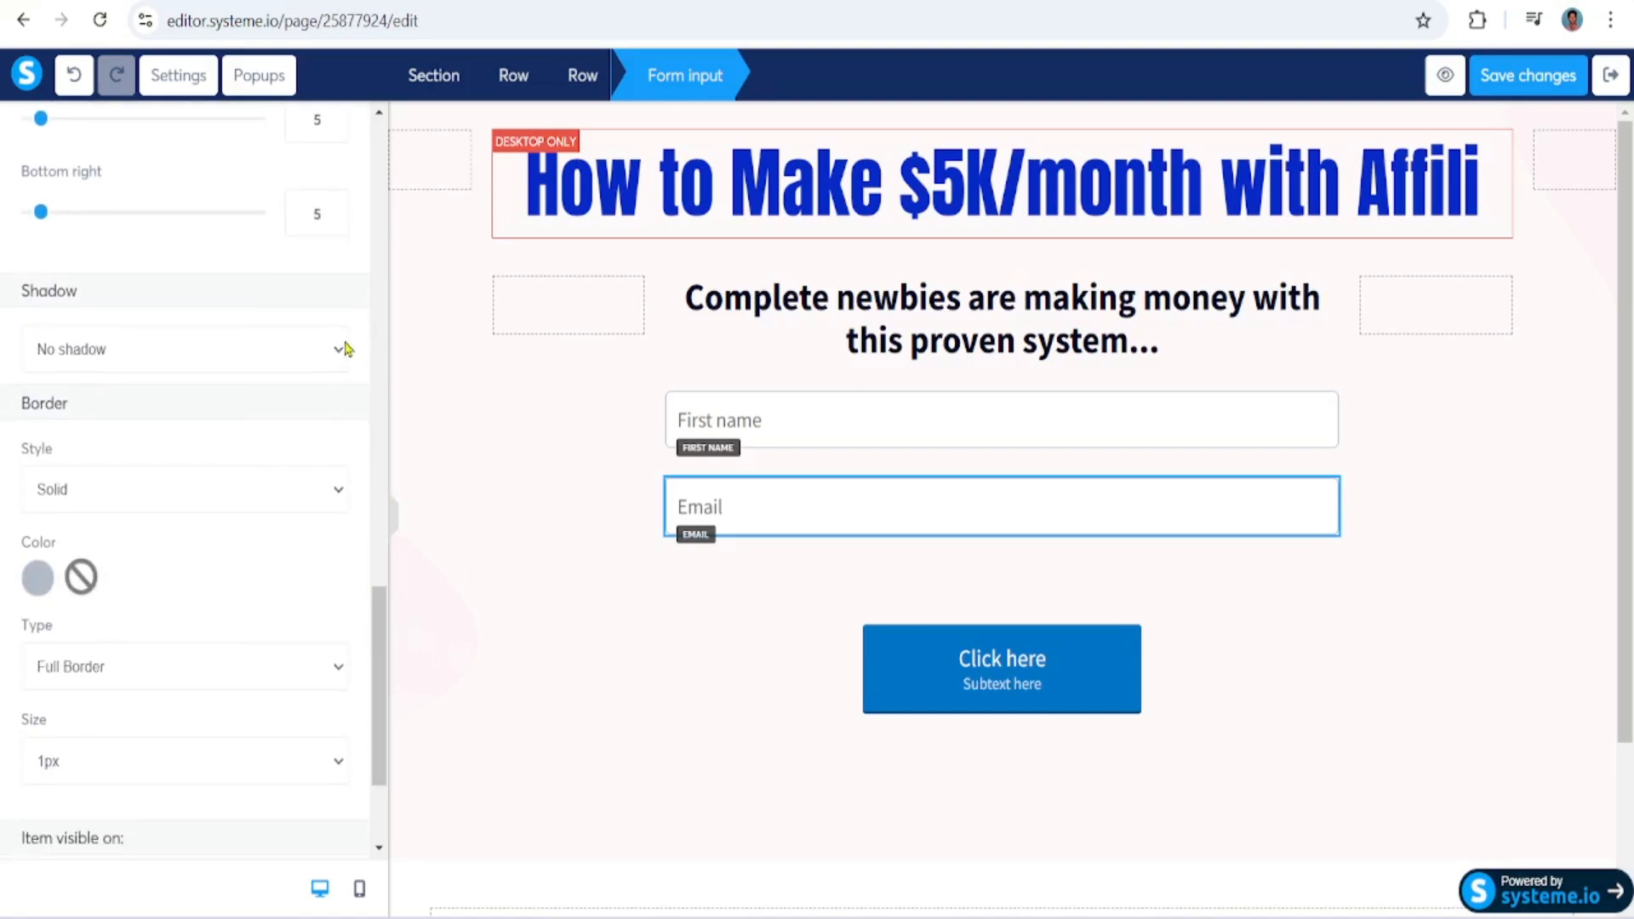
left_click(337, 495)
left_click(337, 495)
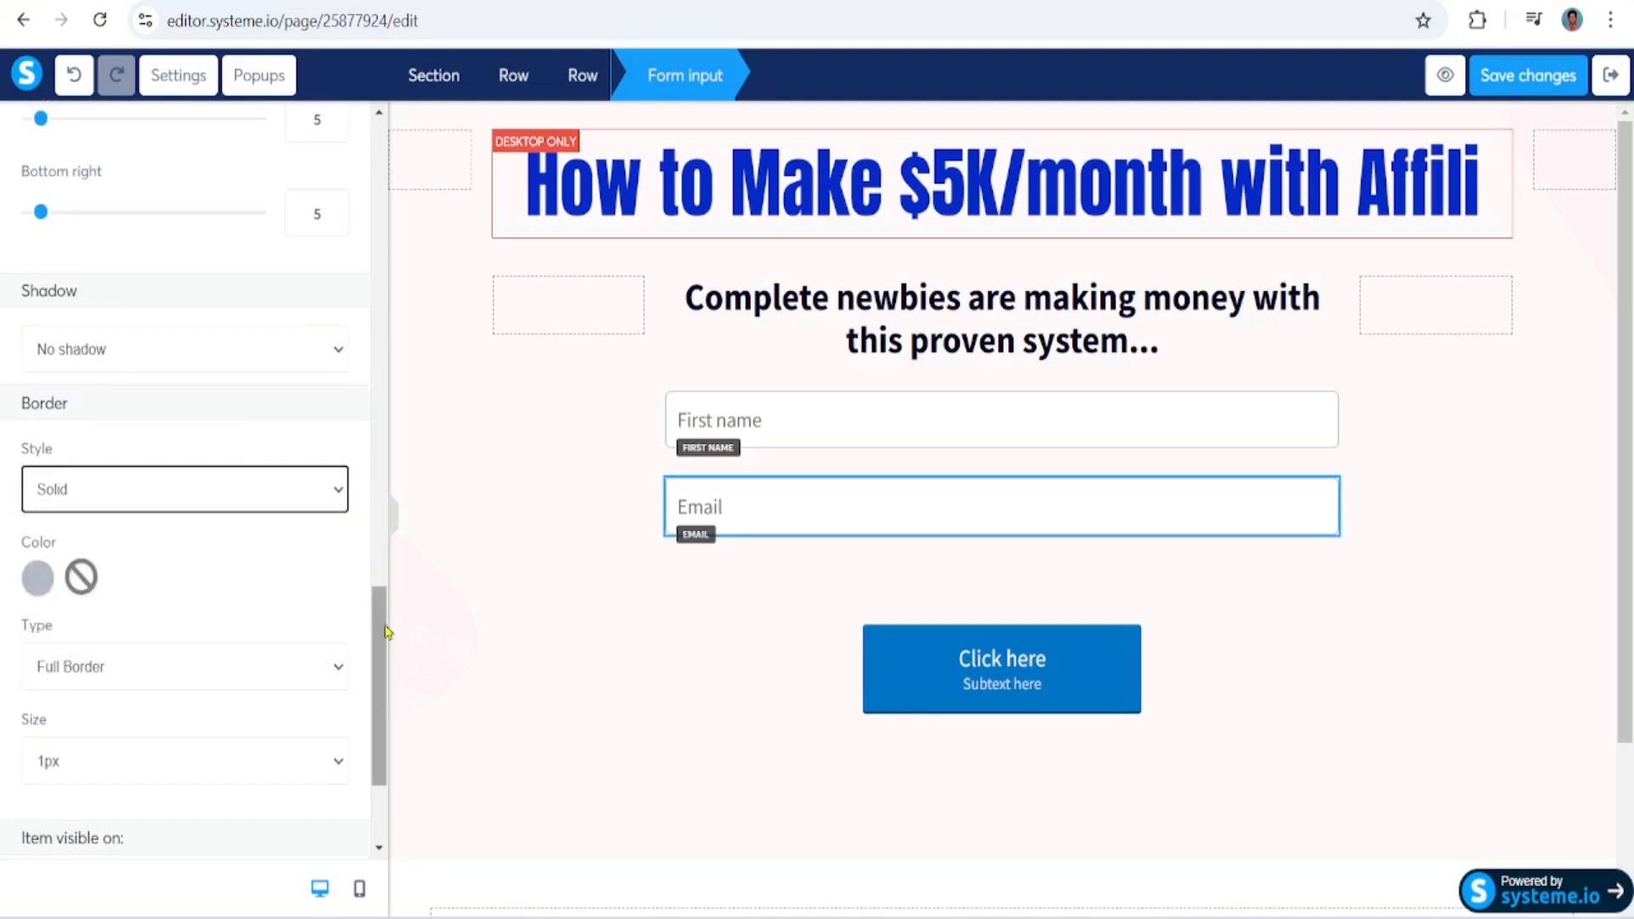
scroll(385, 633, "down", 2)
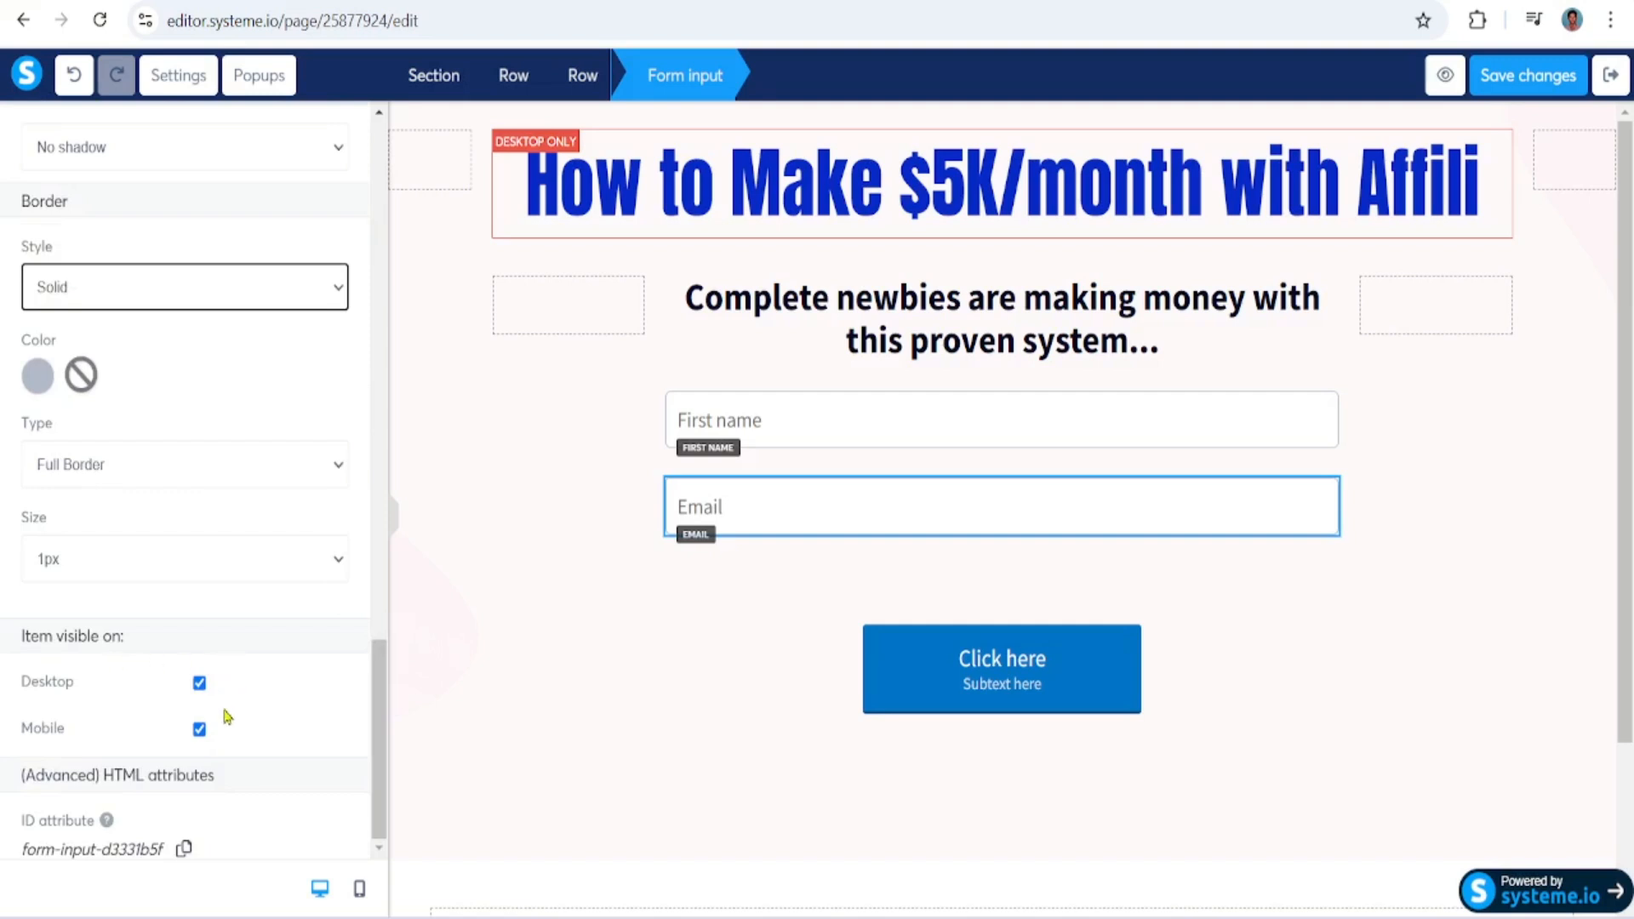
left_click_drag(381, 759, 389, 426)
Step: Set the width of the "Click here" button to Fill width
left_click(1048, 657)
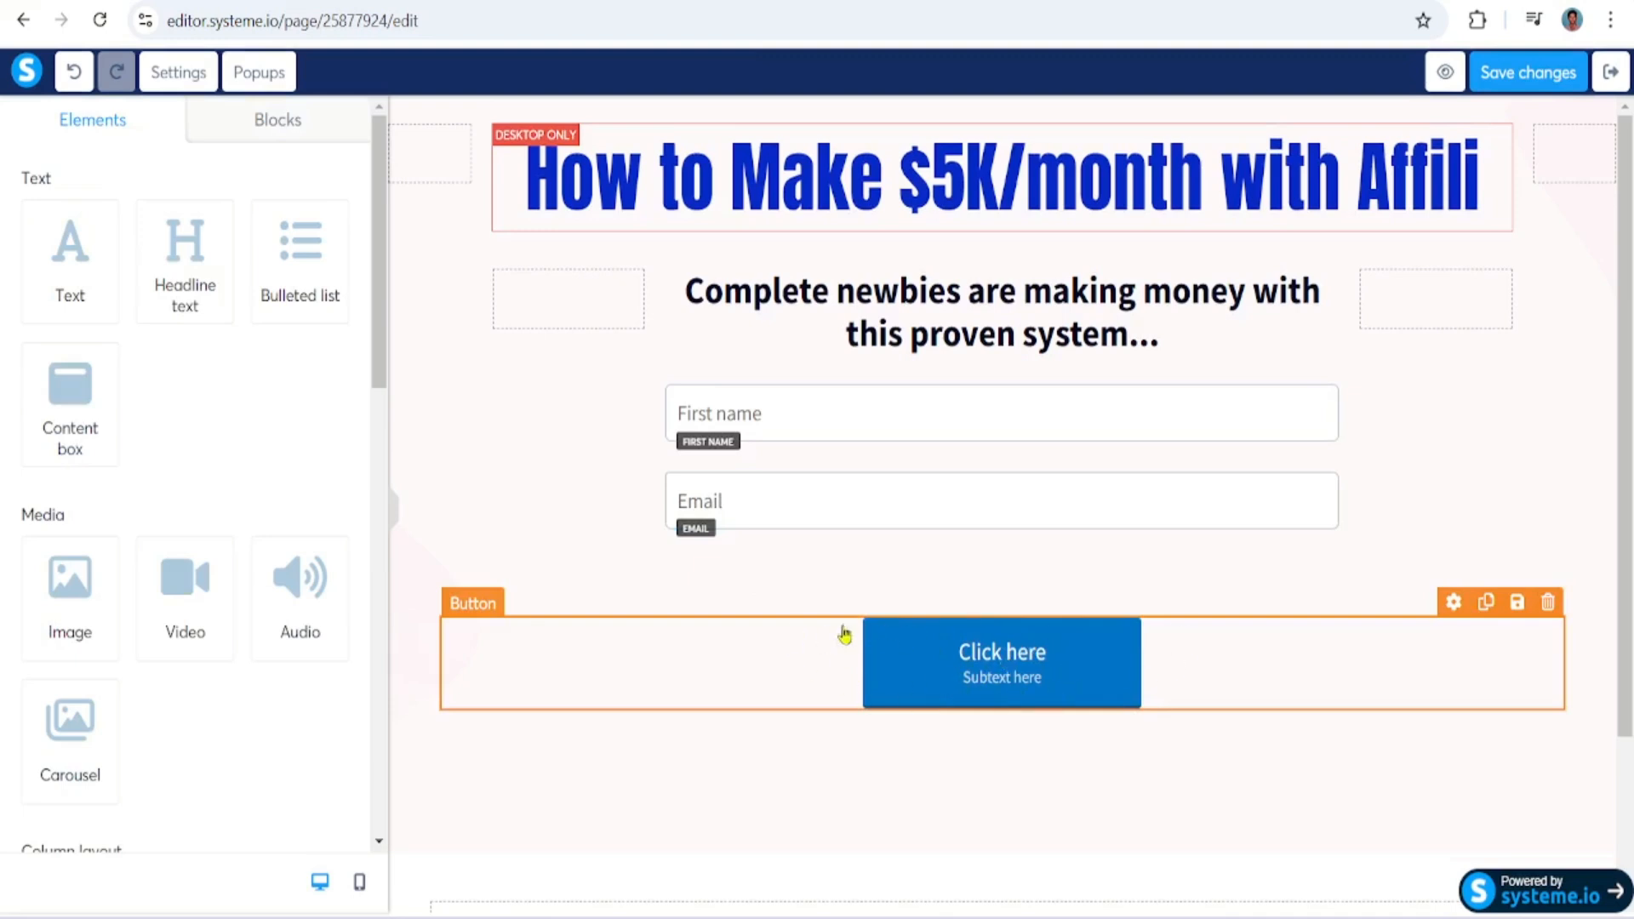
left_click(979, 661)
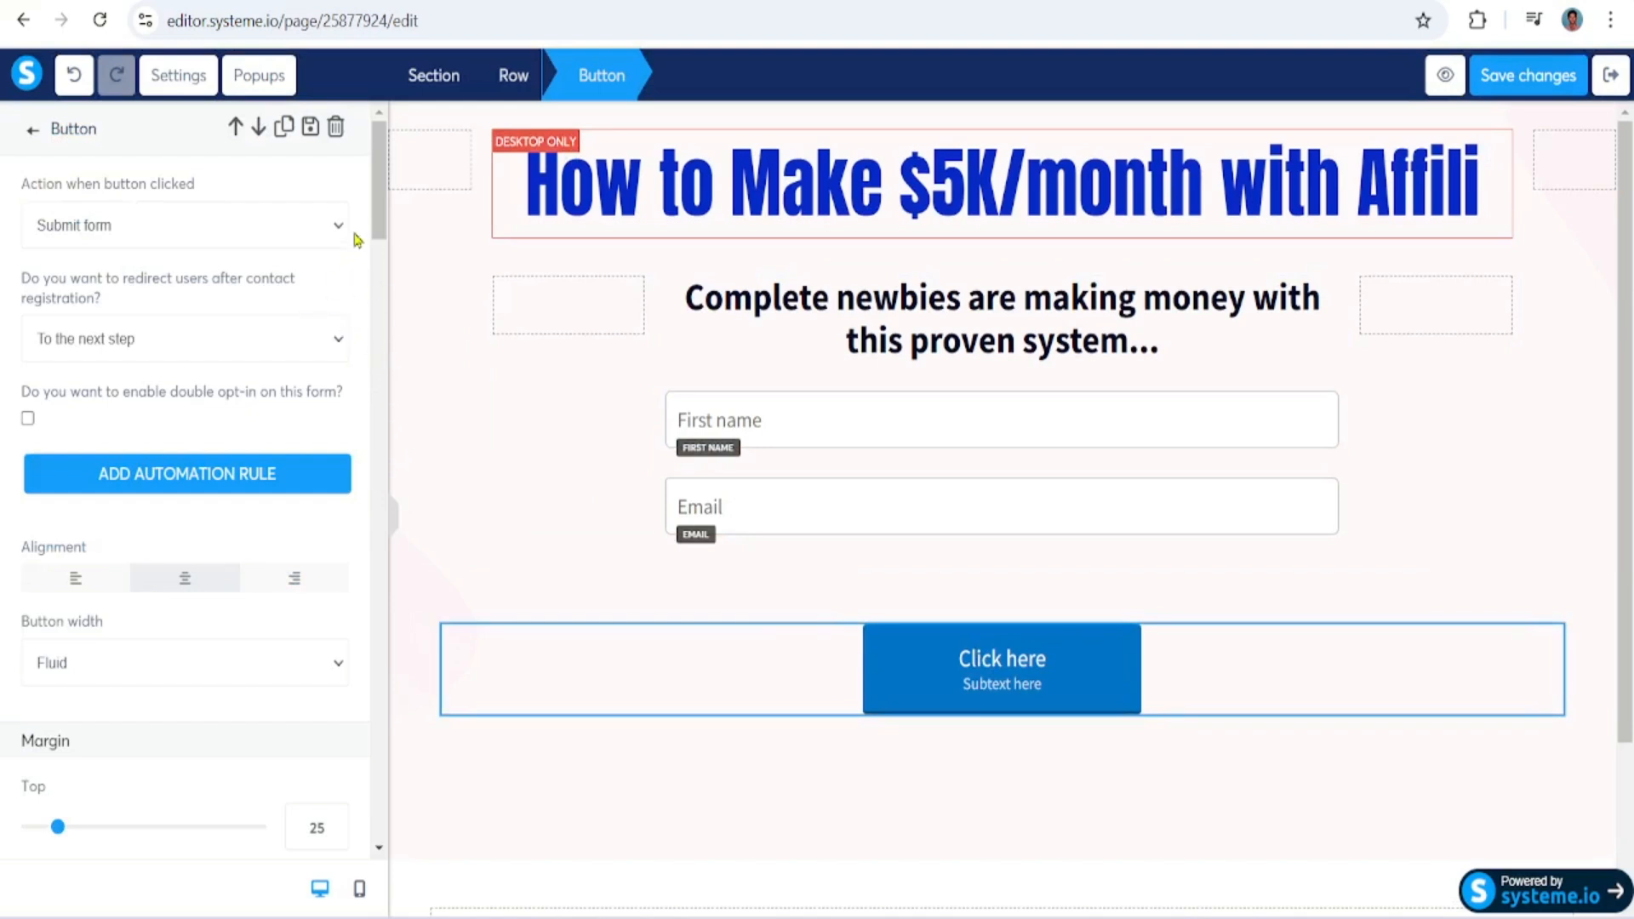
left_click_drag(381, 211, 379, 259)
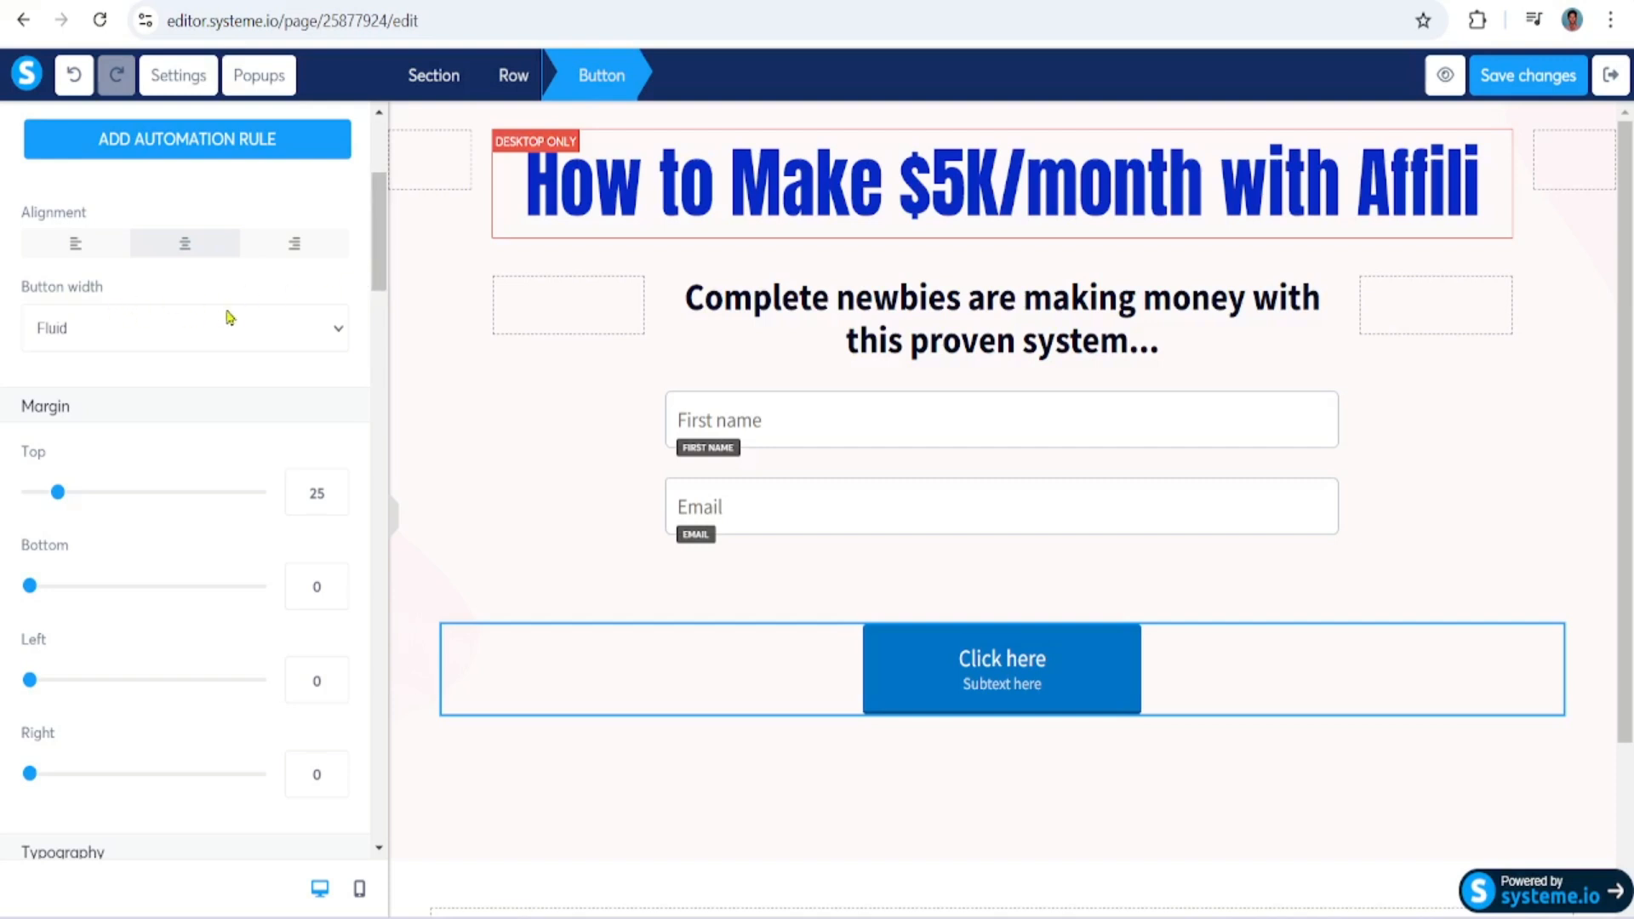
left_click(333, 331)
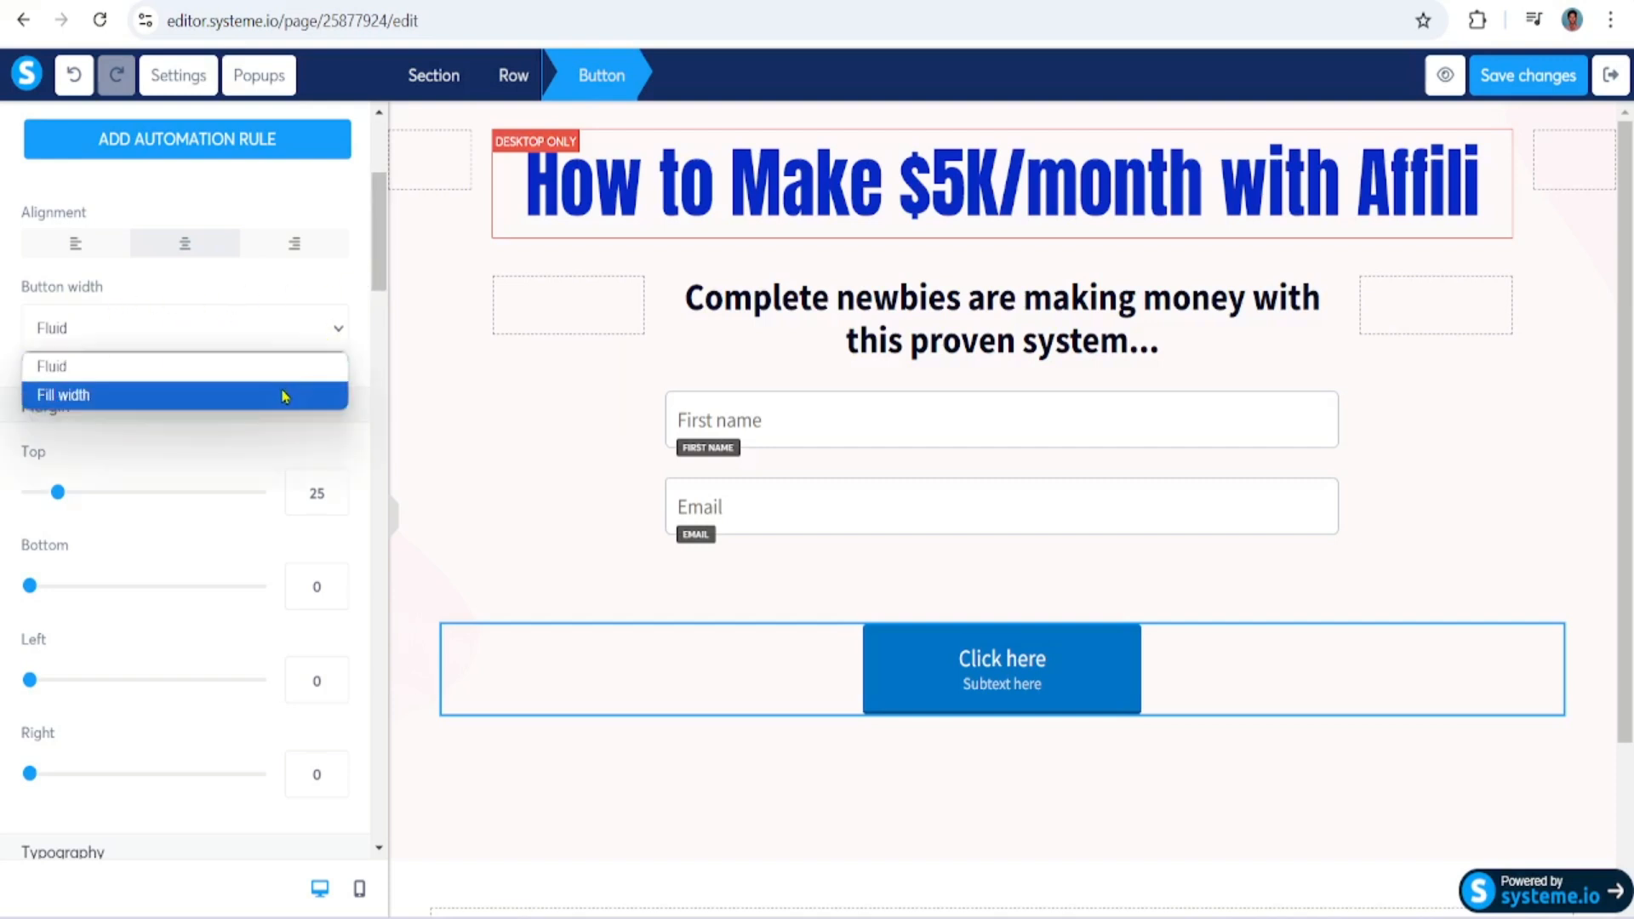
left_click(283, 396)
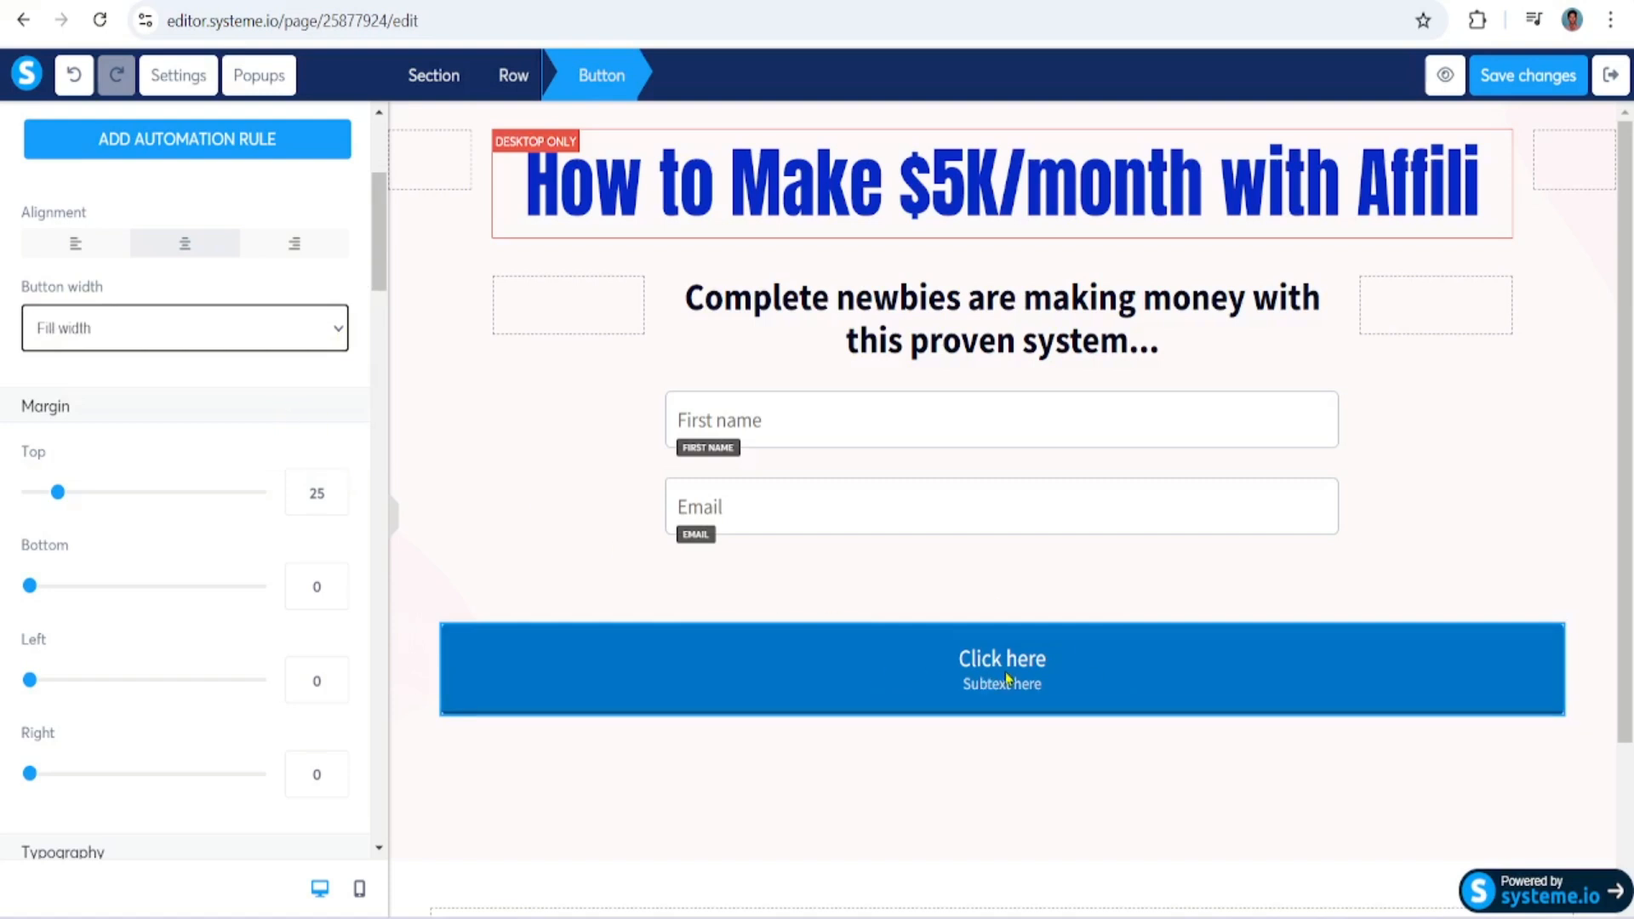
Step: Change the button text to "Get Instant Access Here"
left_click(367, 250)
left_click_drag(372, 257, 387, 338)
triple_click(187, 436)
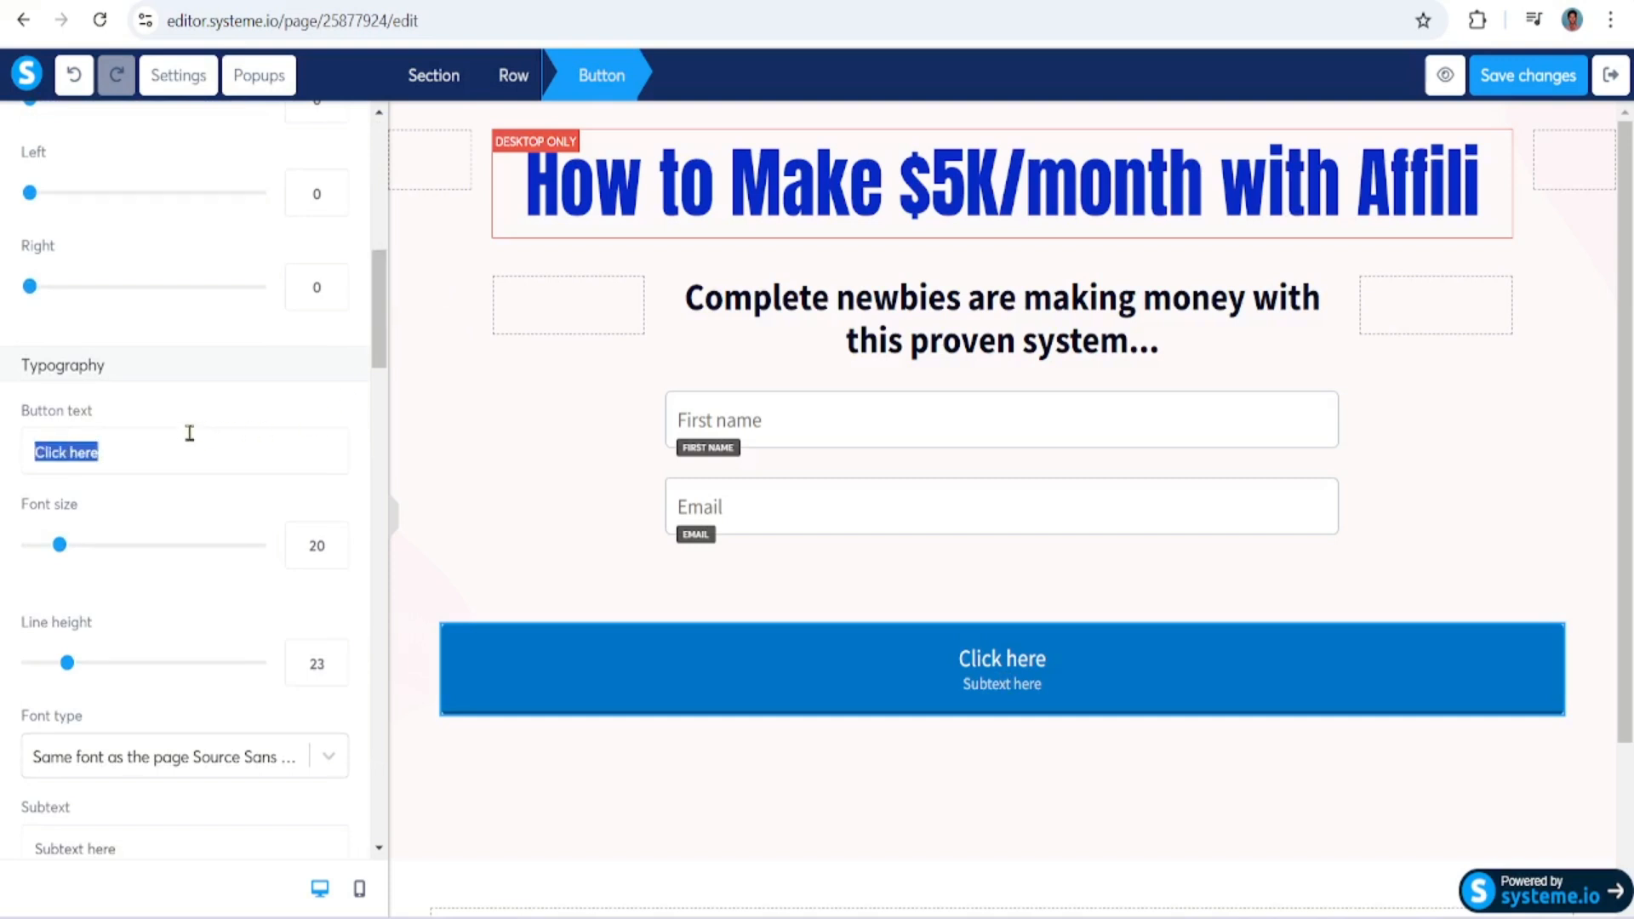
type("Get In")
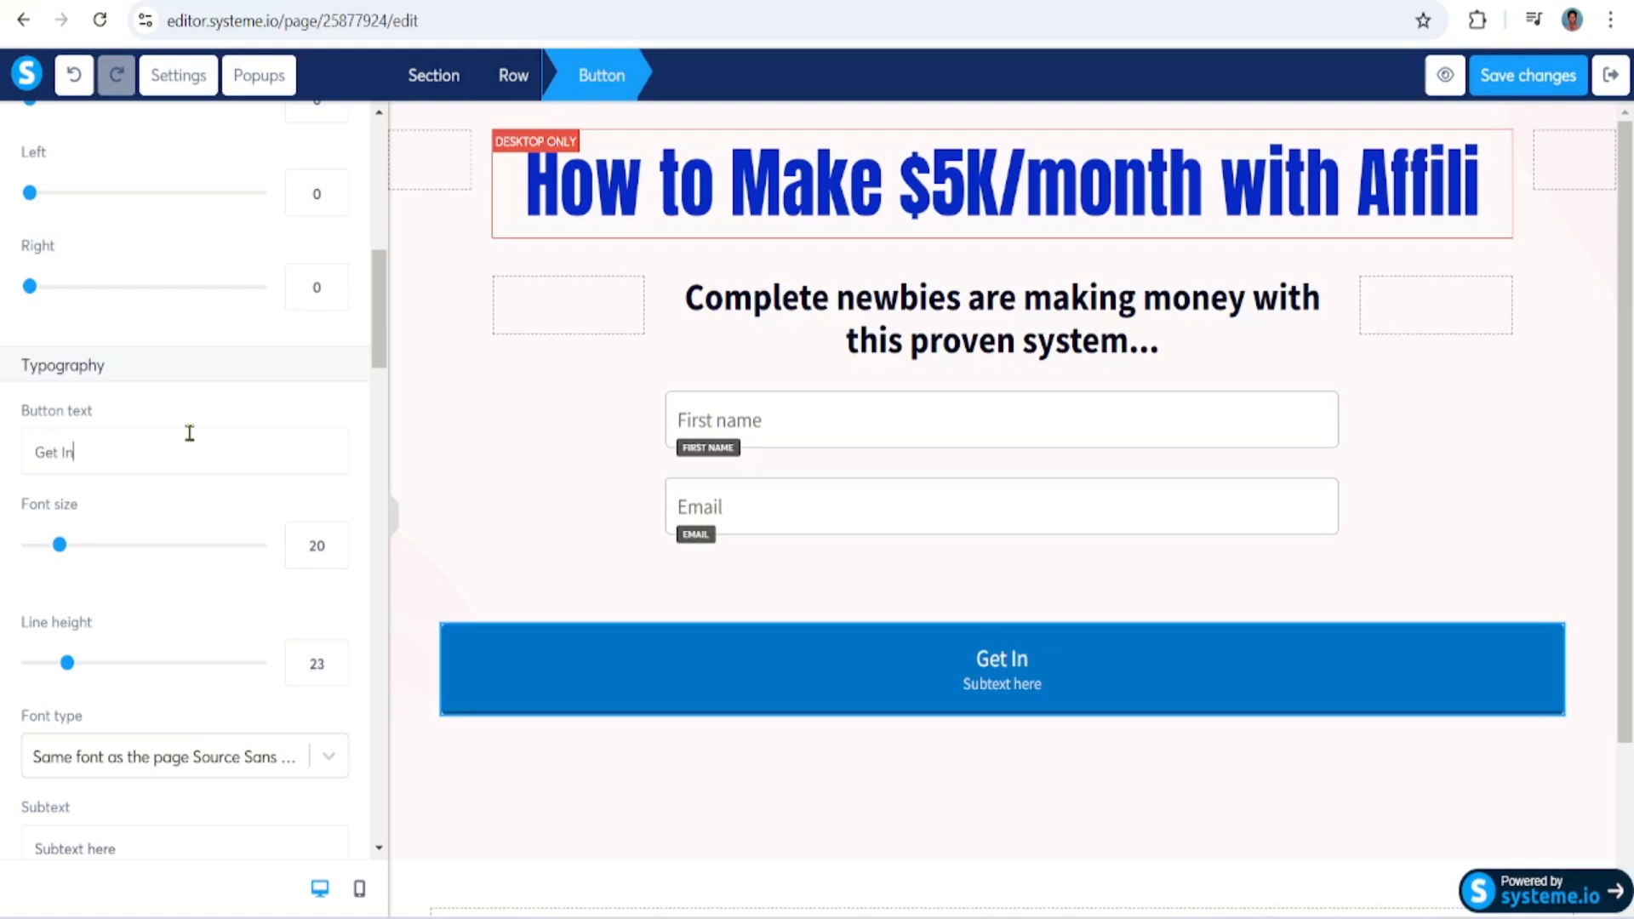
type("stant ")
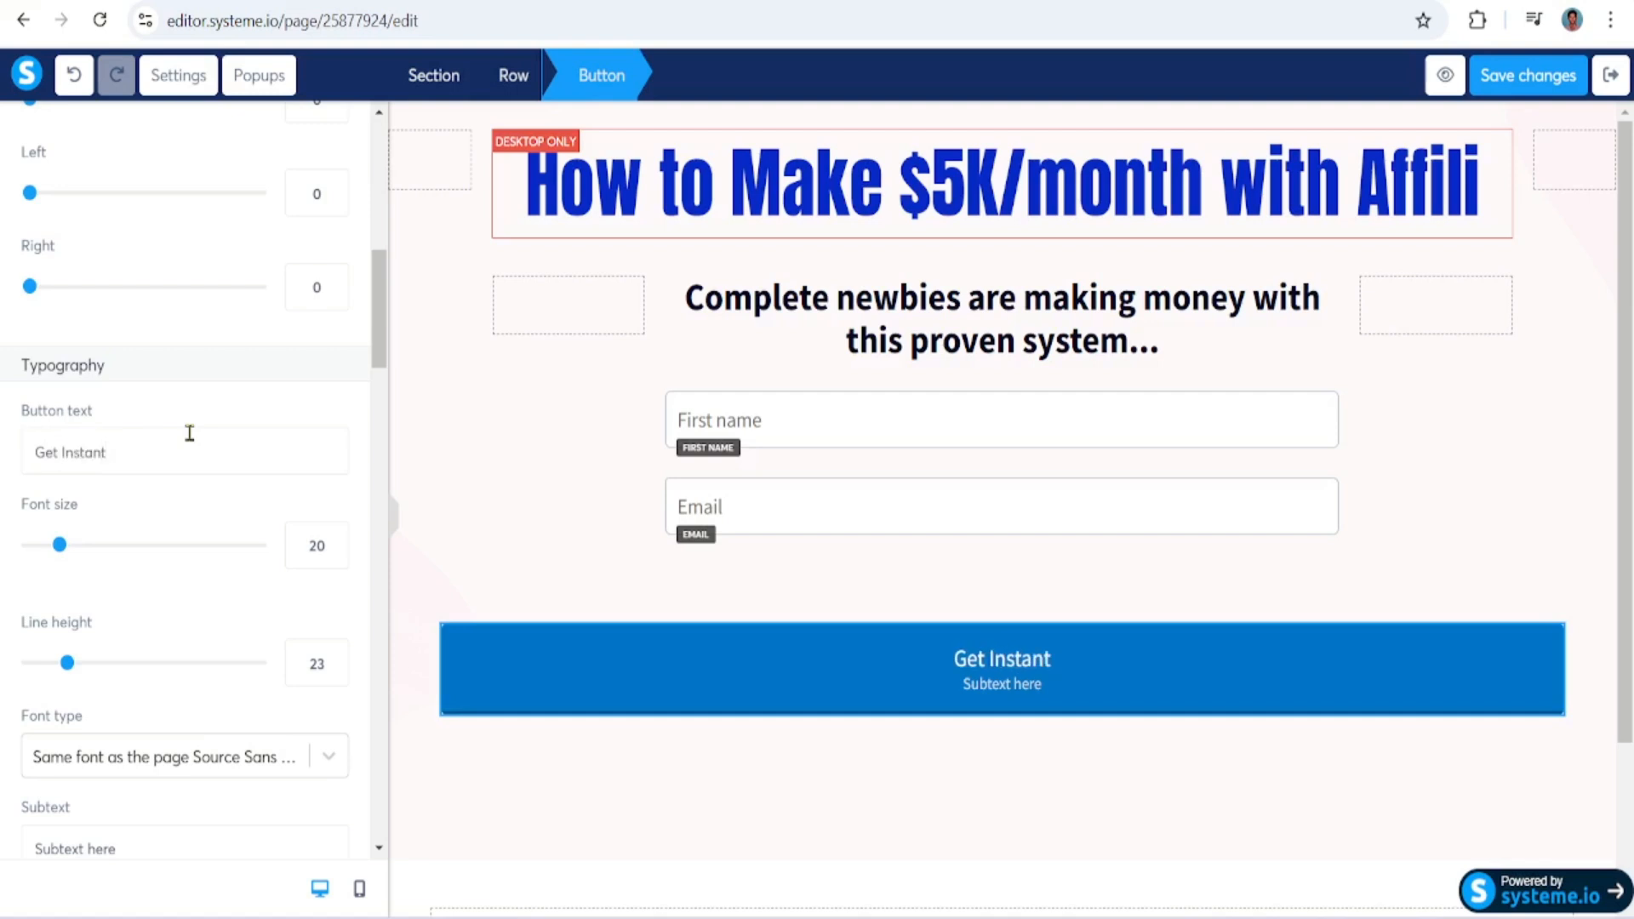
type("Acces")
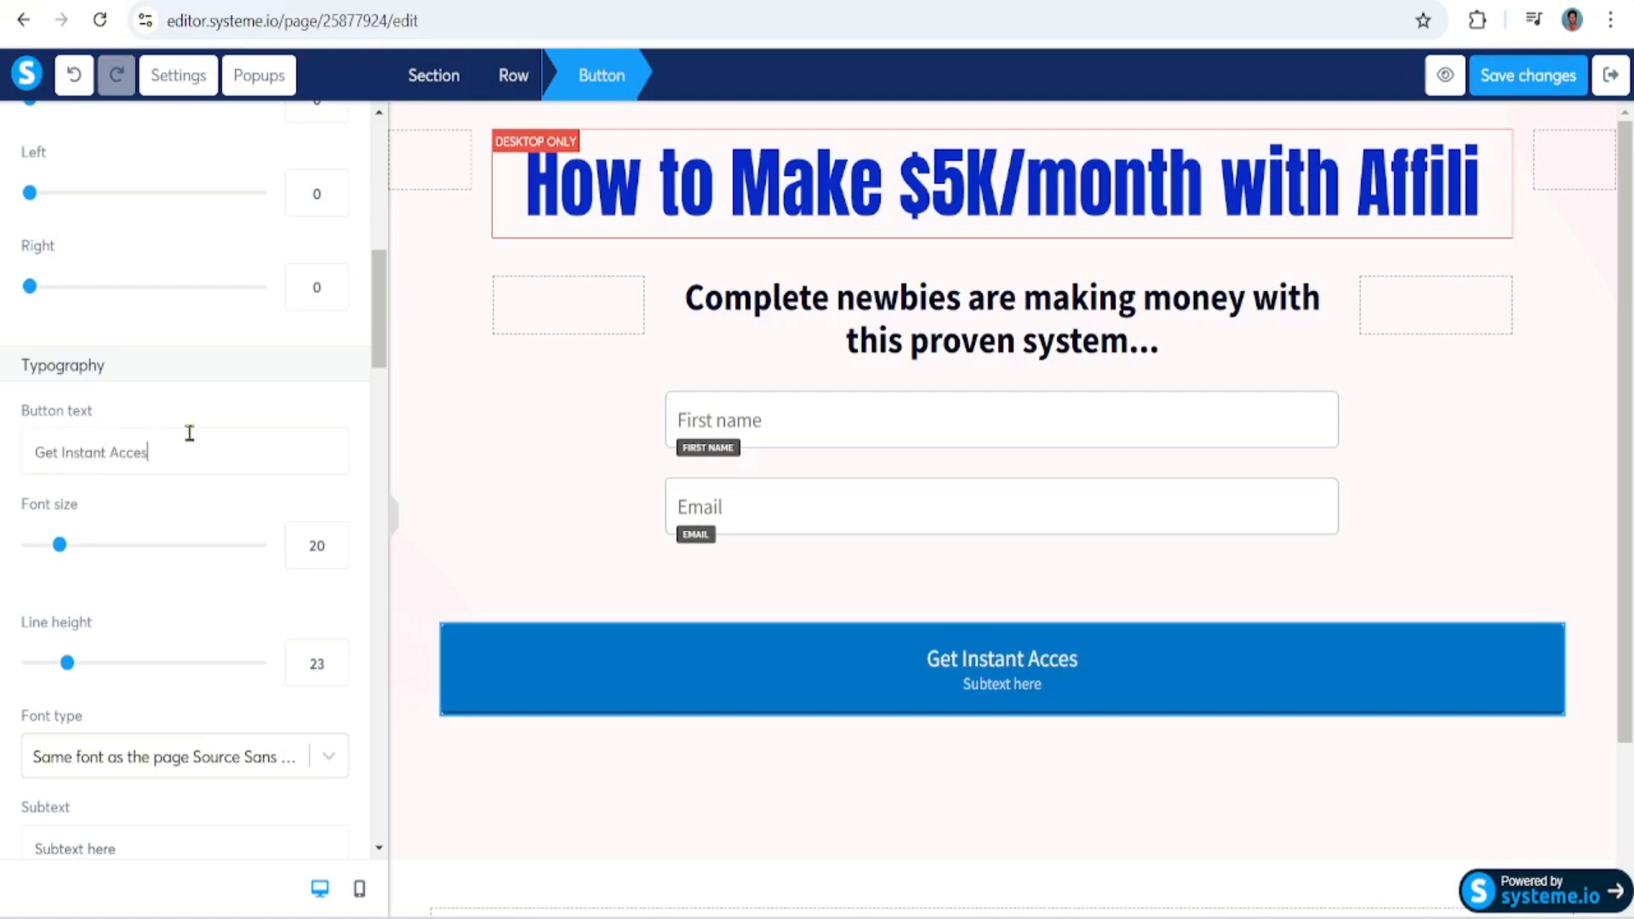
type("s h")
key("BackSpace")
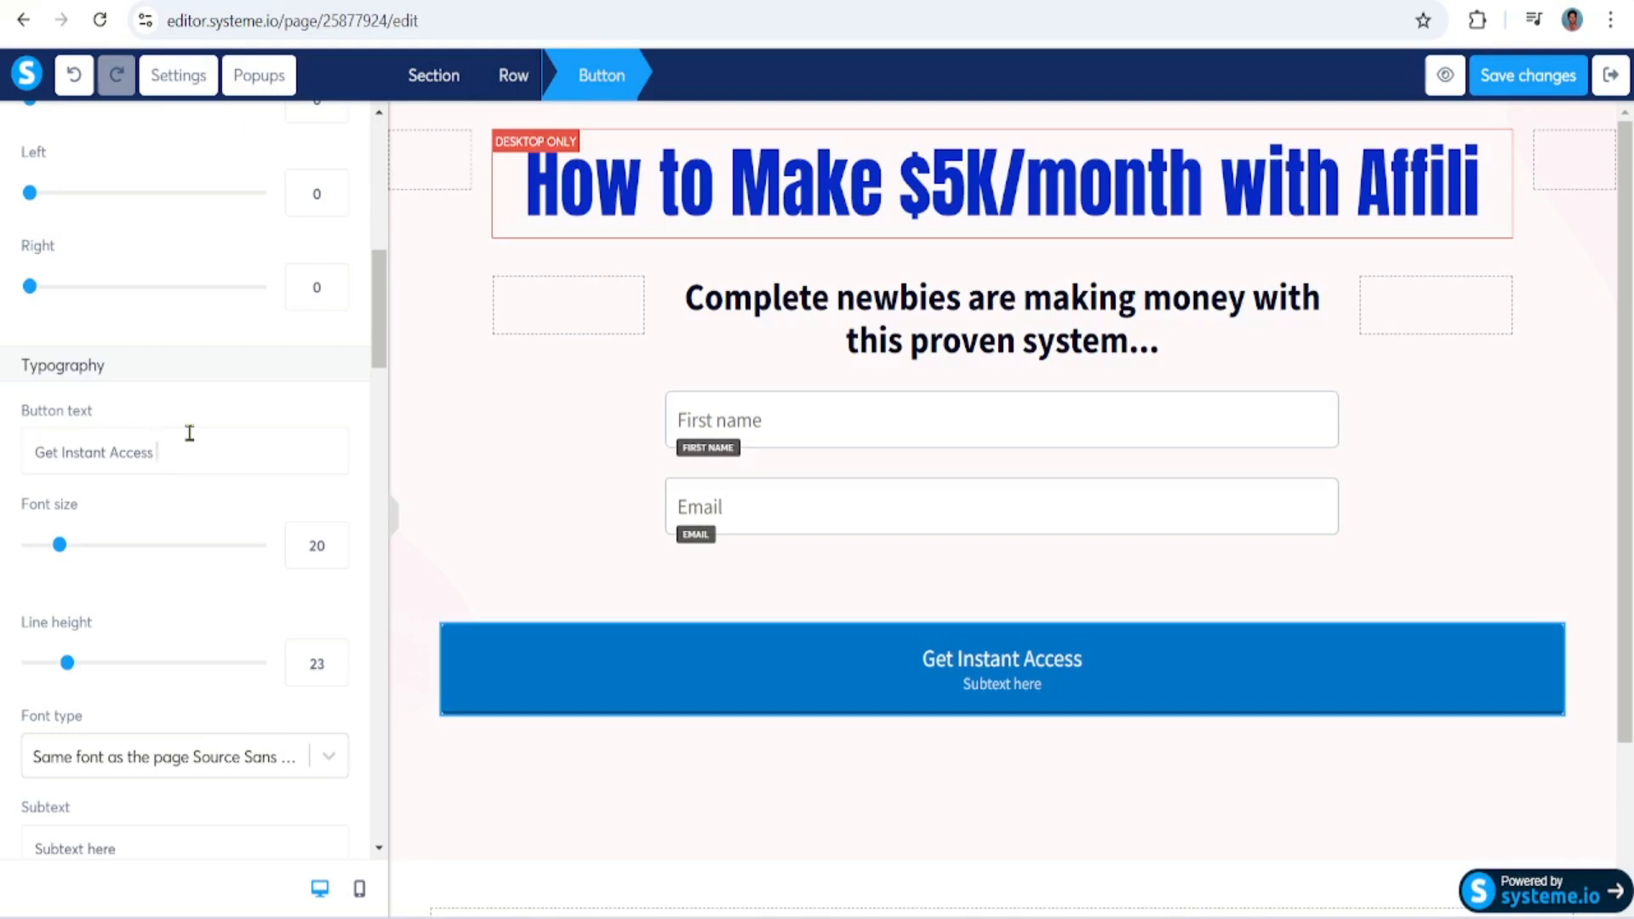
type("Here")
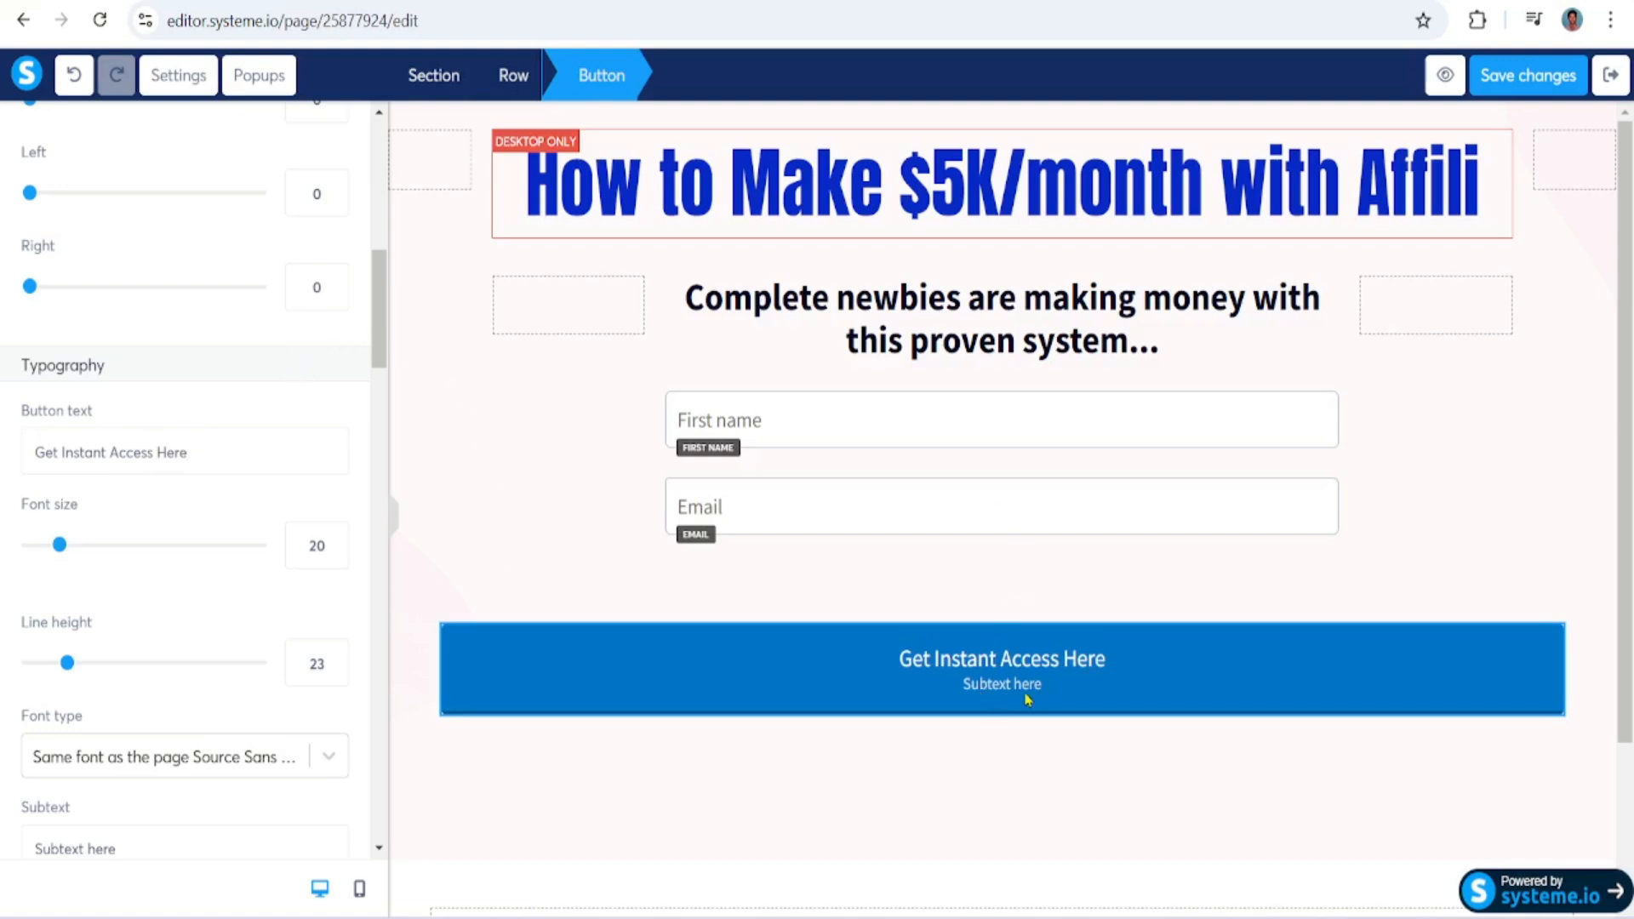
Step: Remove the subtext from the "Get Instant Access Here" button
left_click_drag(379, 353, 375, 420)
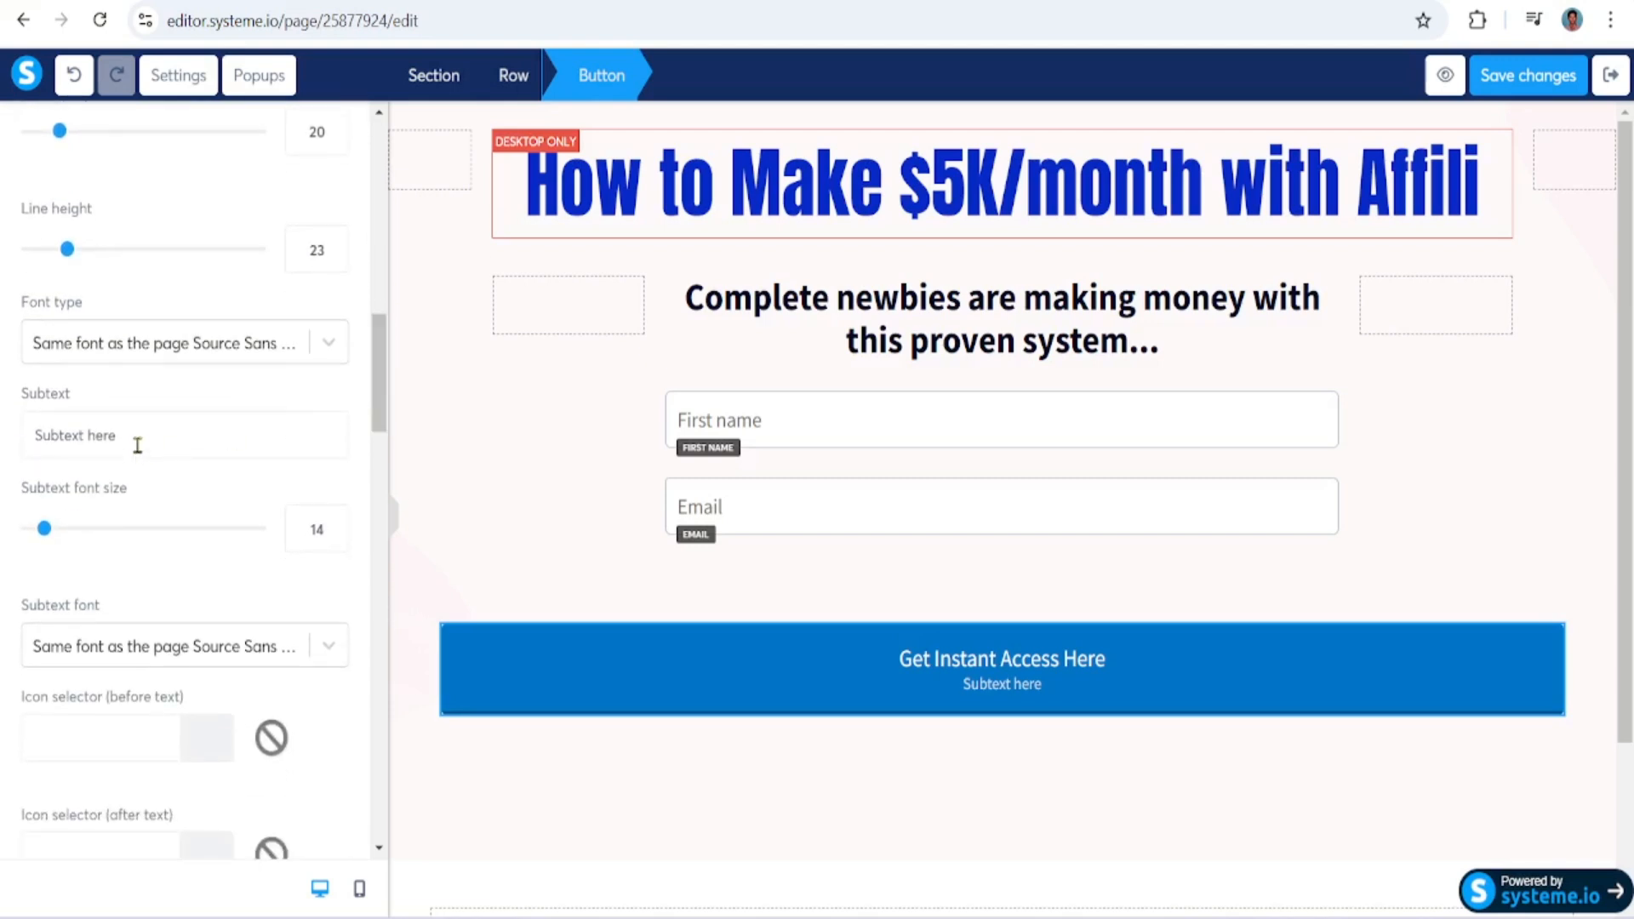
triple_click(142, 440)
key("BackSpace")
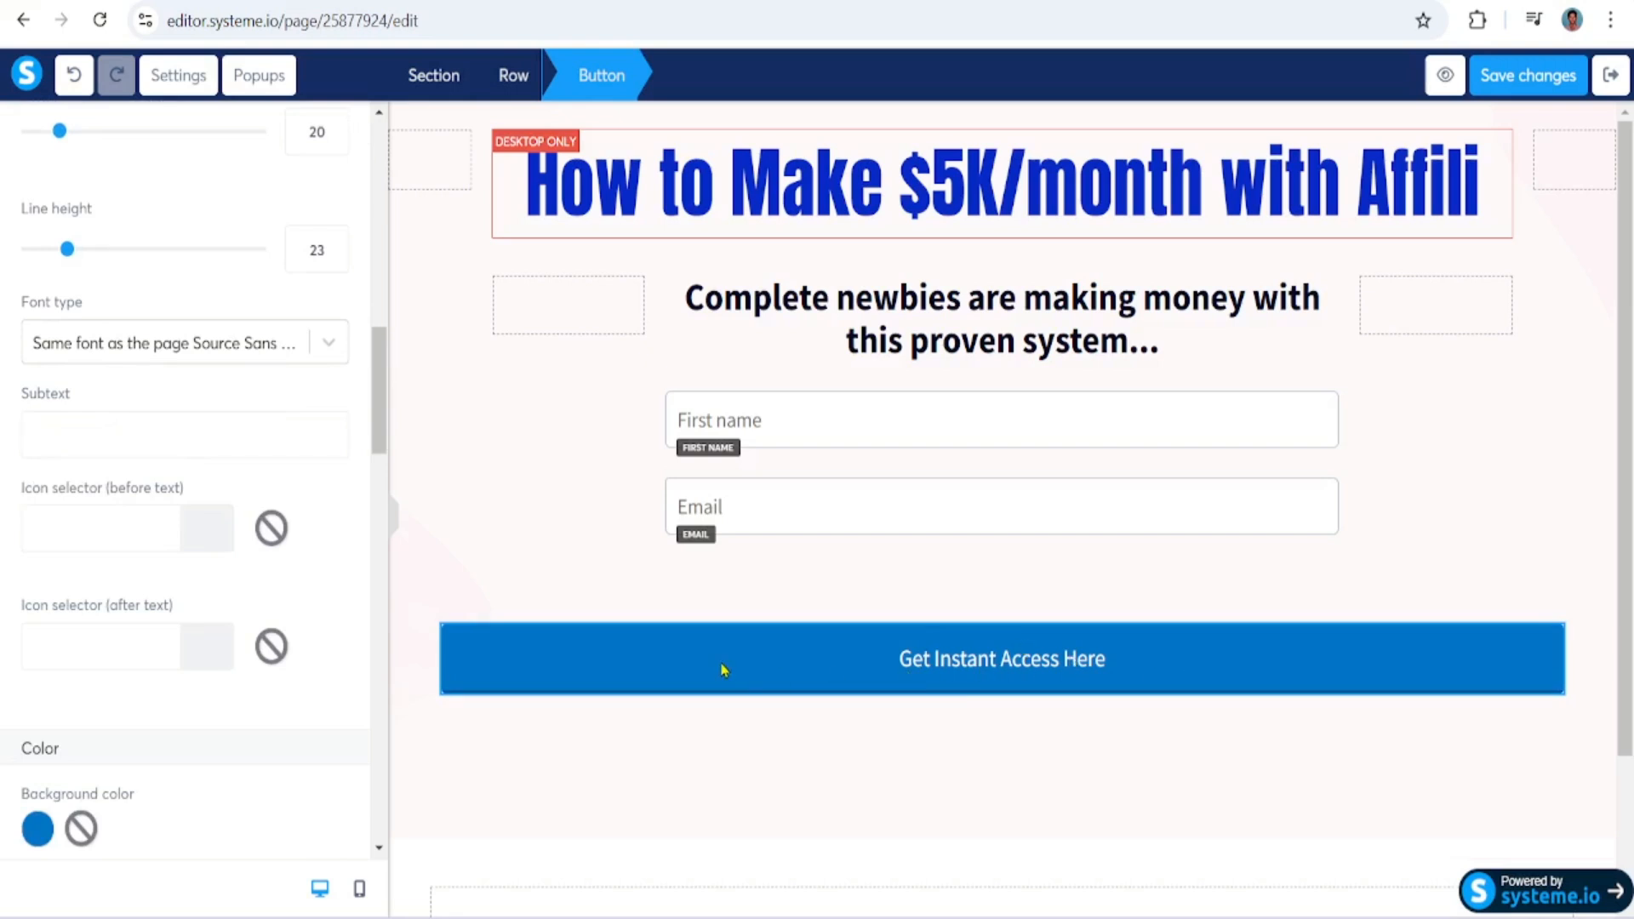
left_click(414, 697)
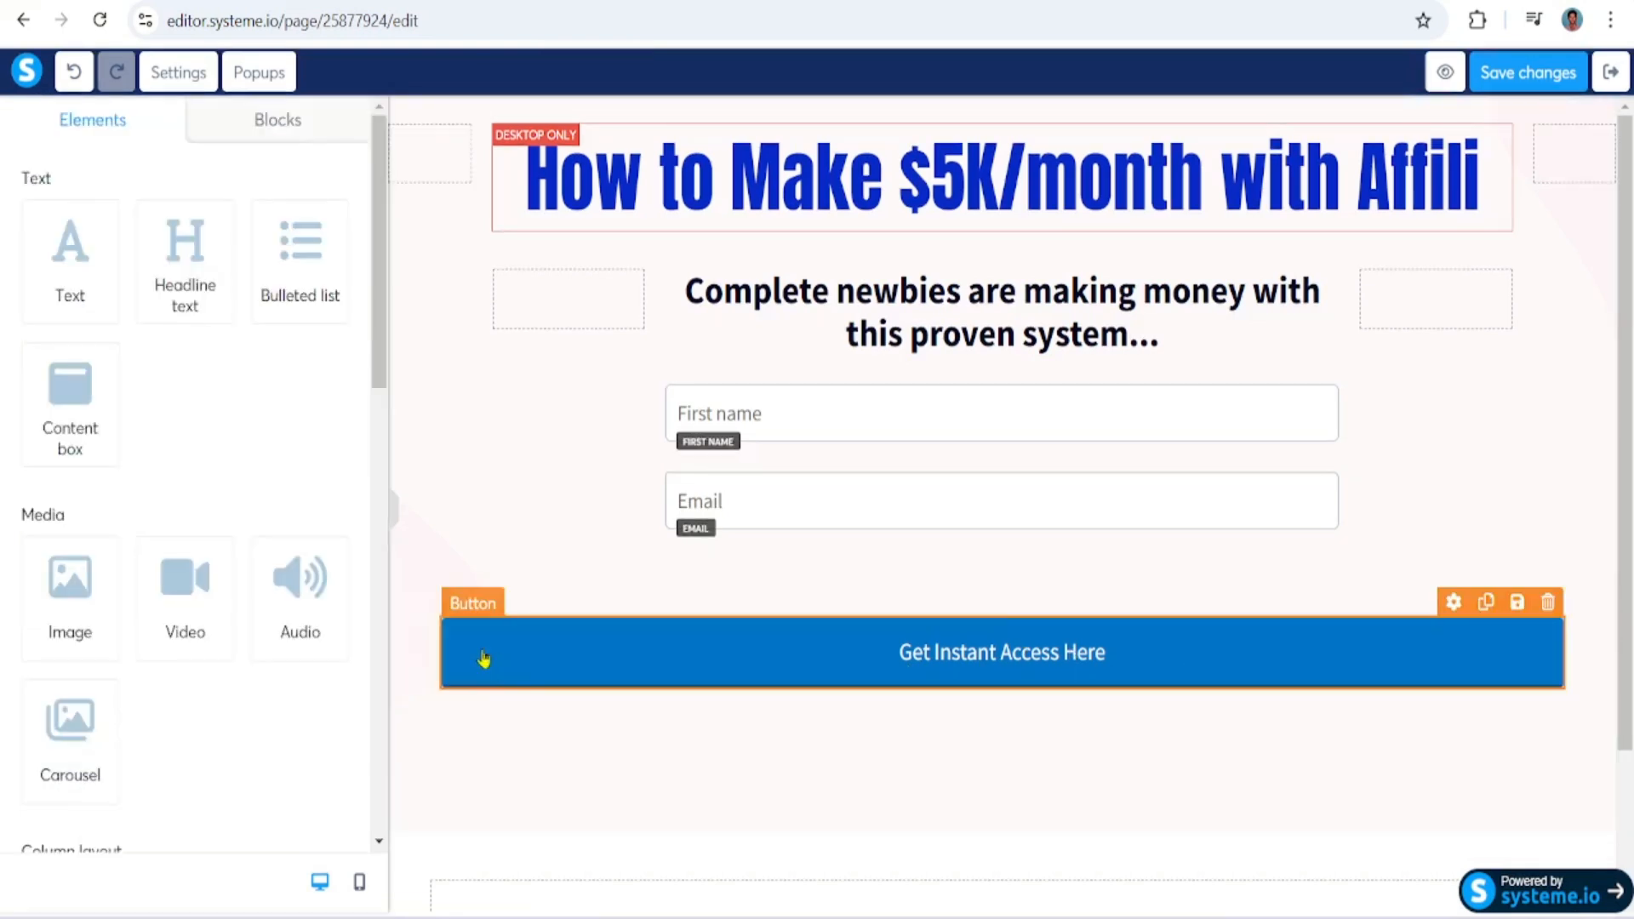
Step: Set the "Get Instant Access Here" button's background to the solid blue 006CB8
left_click(689, 652)
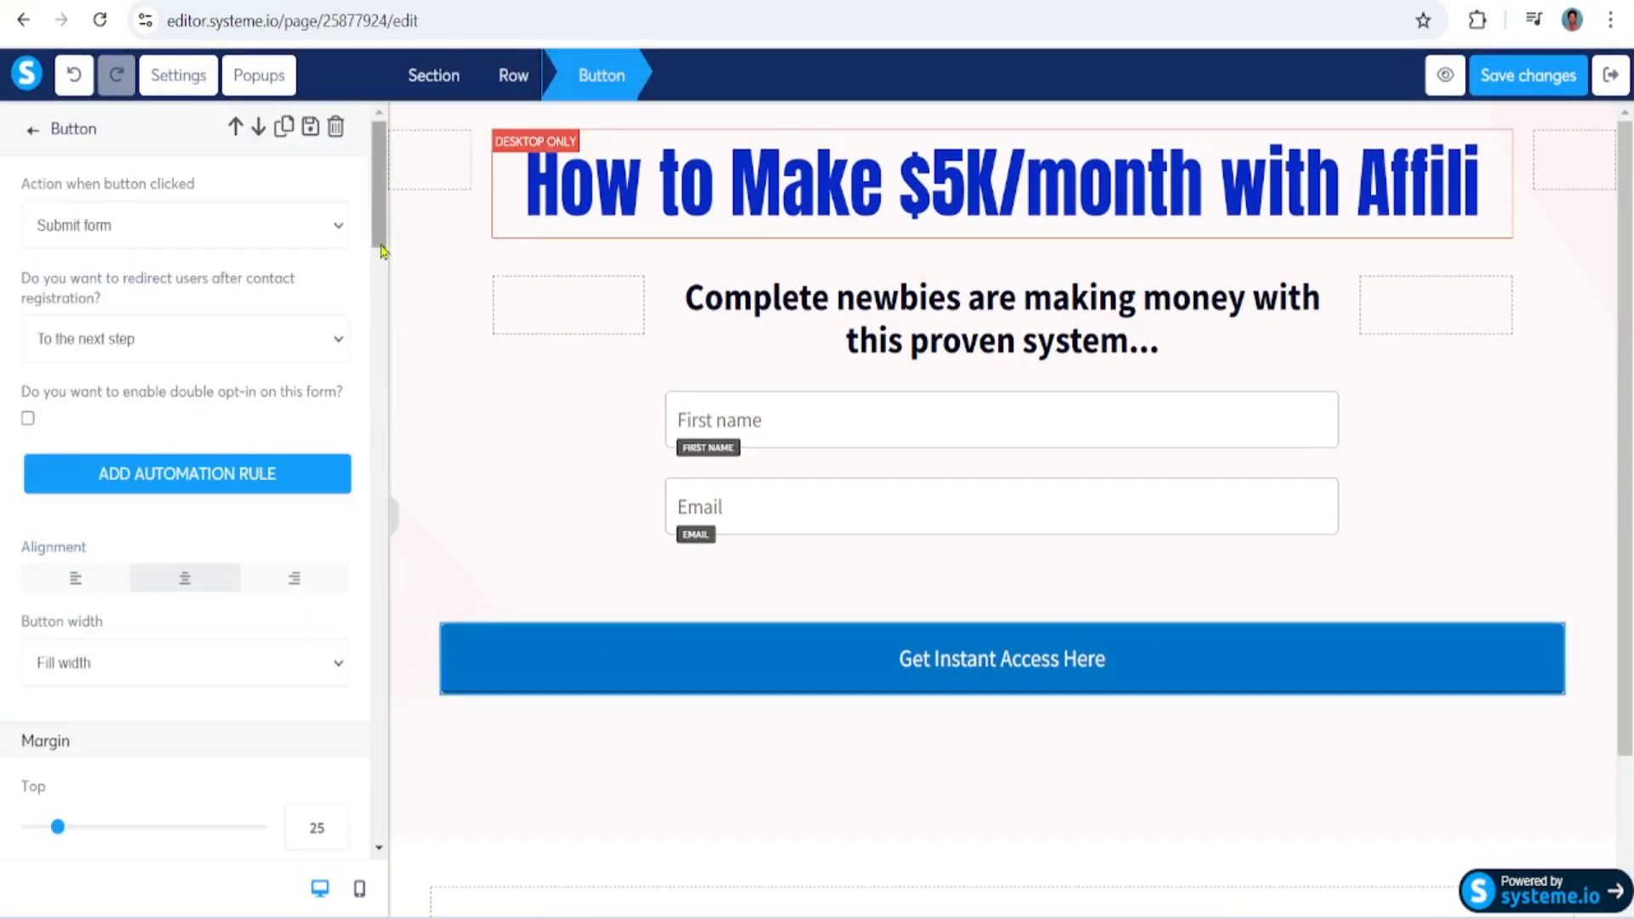
left_click_drag(380, 236, 387, 533)
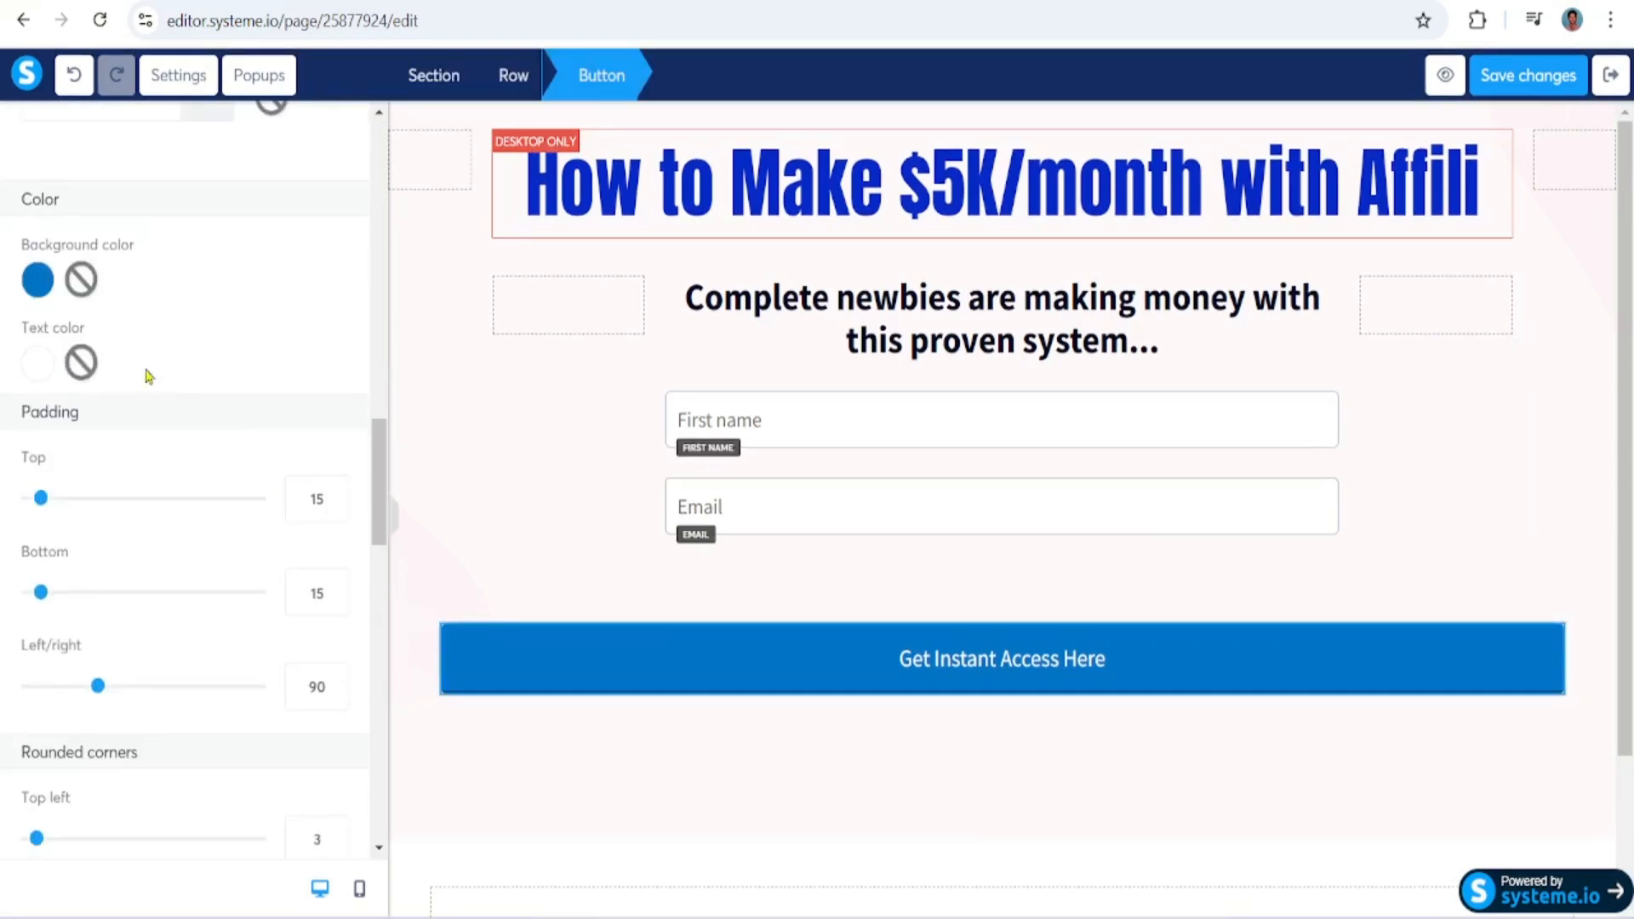
left_click(38, 281)
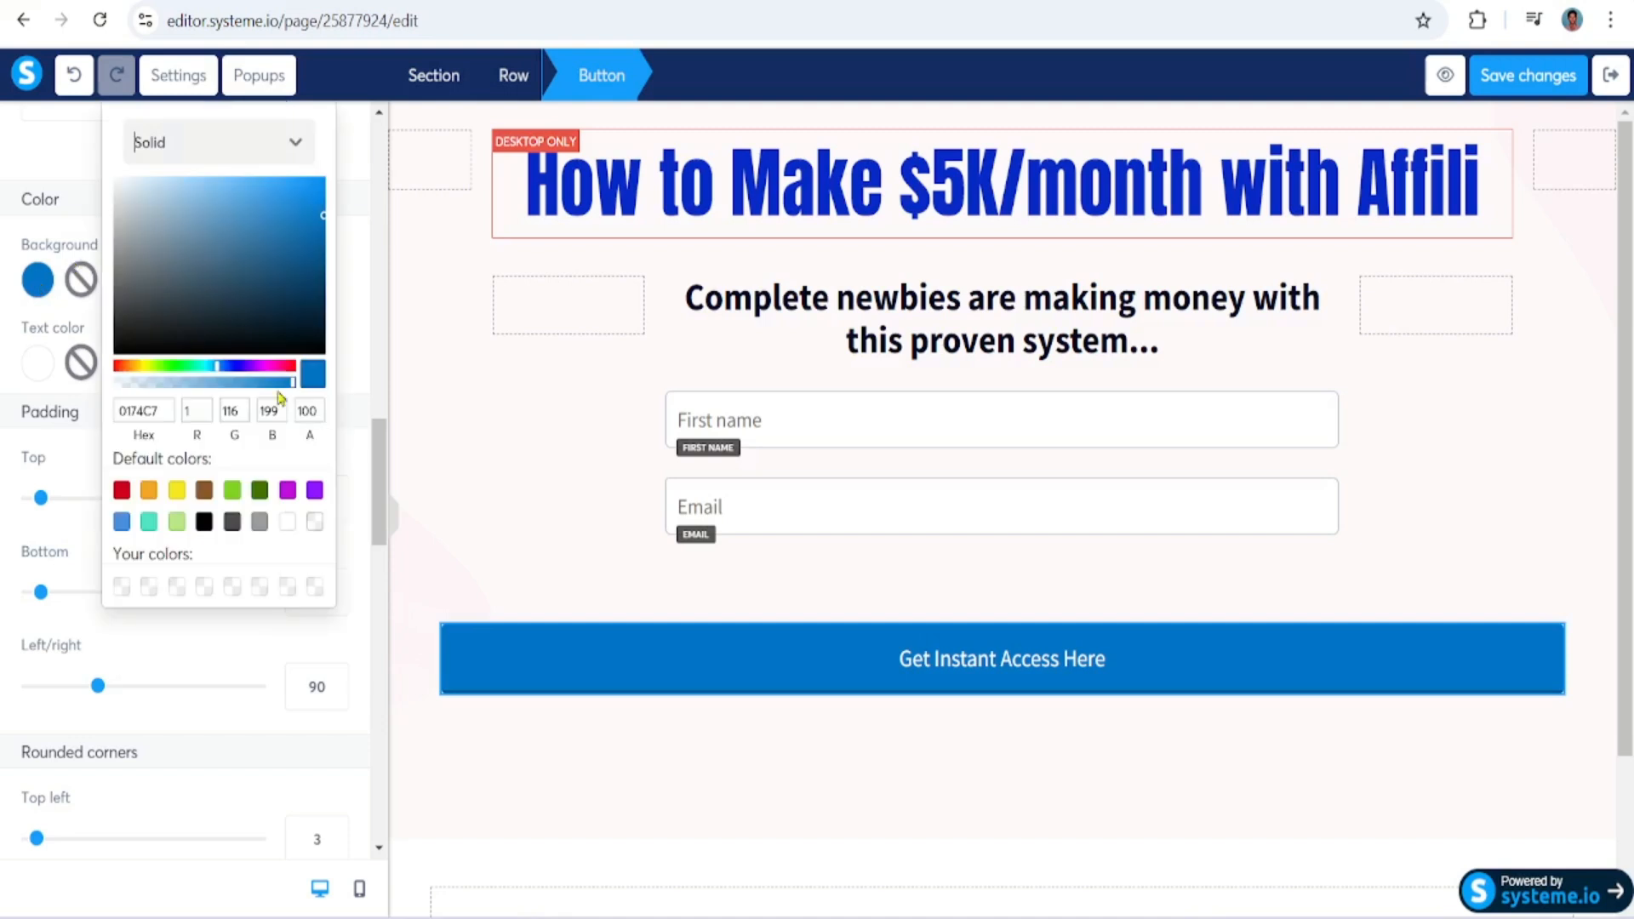
left_click(320, 215)
left_click(322, 249)
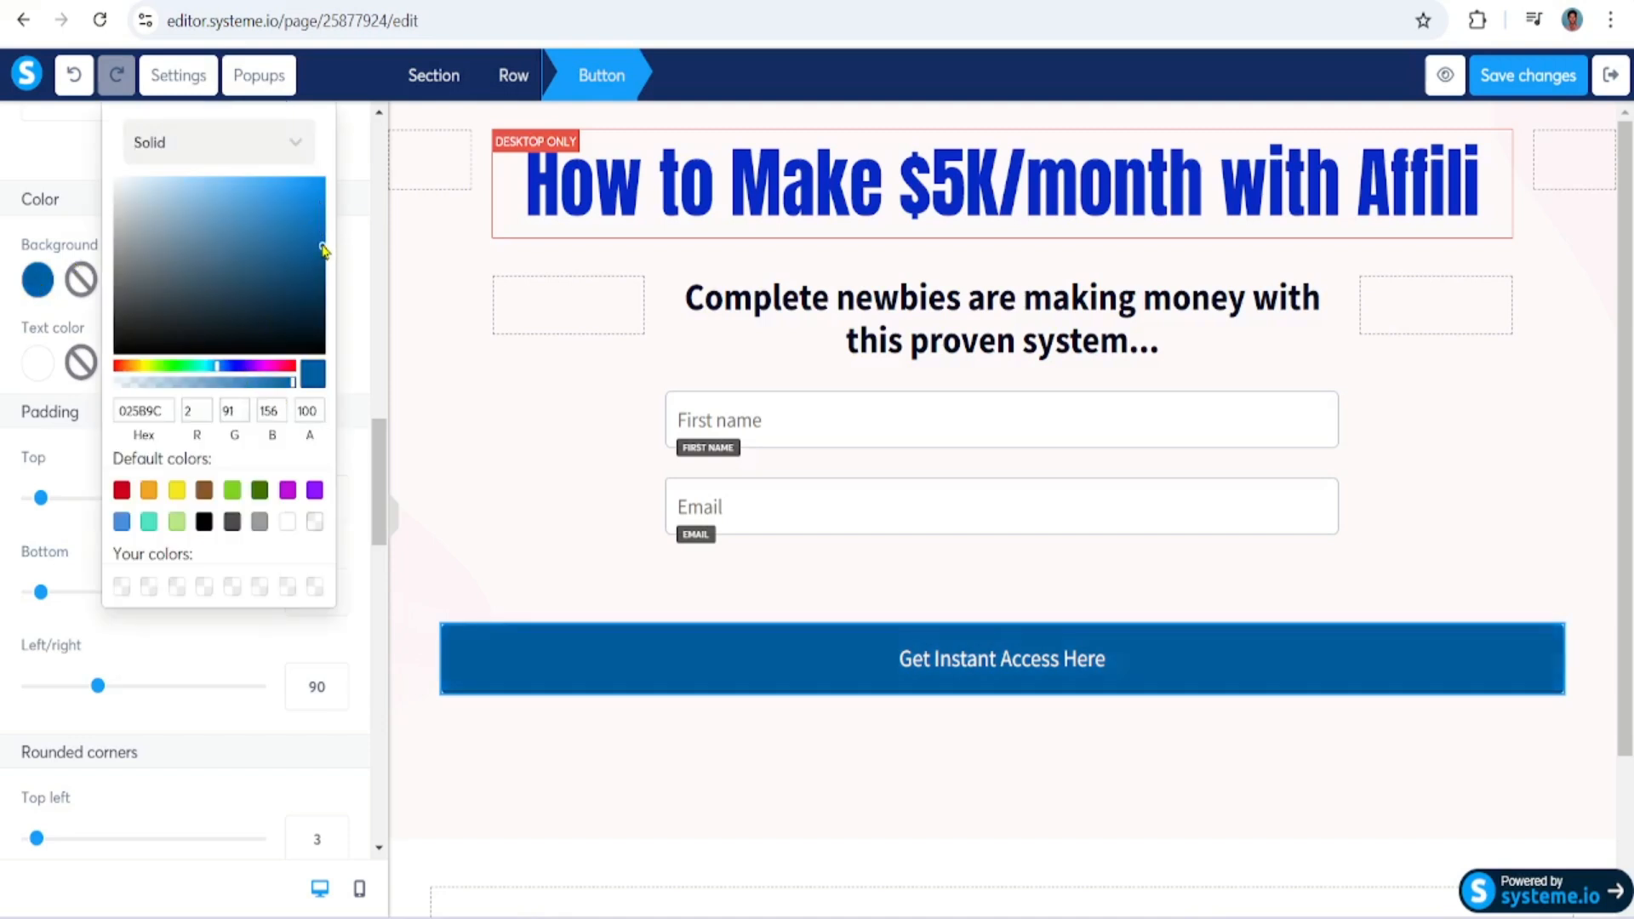
left_click_drag(322, 249, 331, 229)
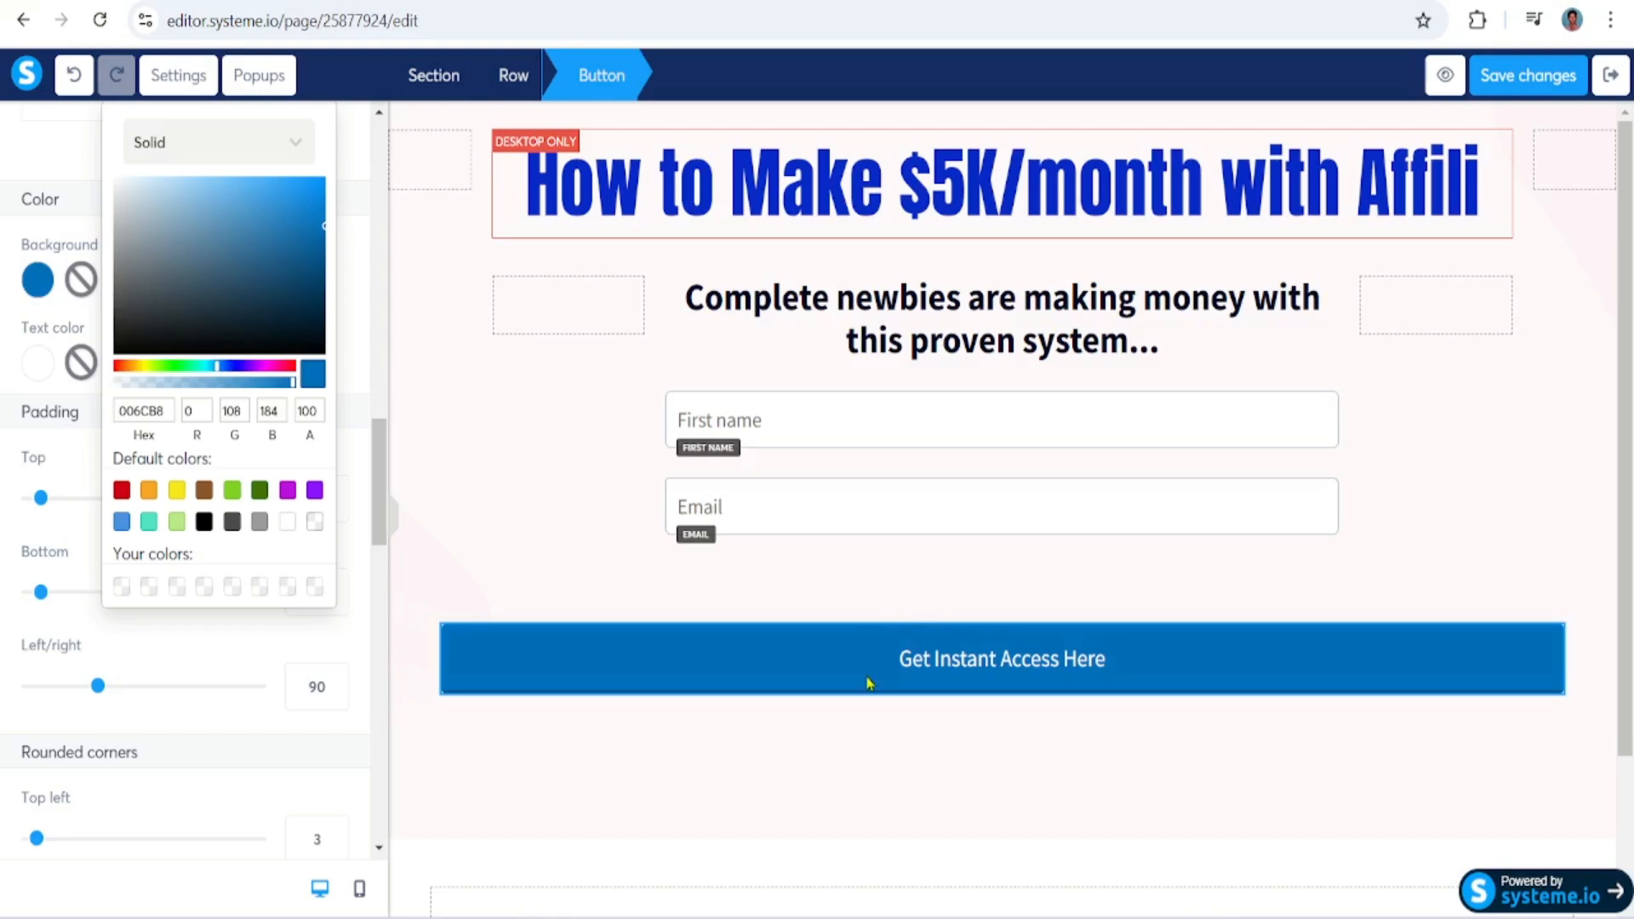
left_click(823, 749)
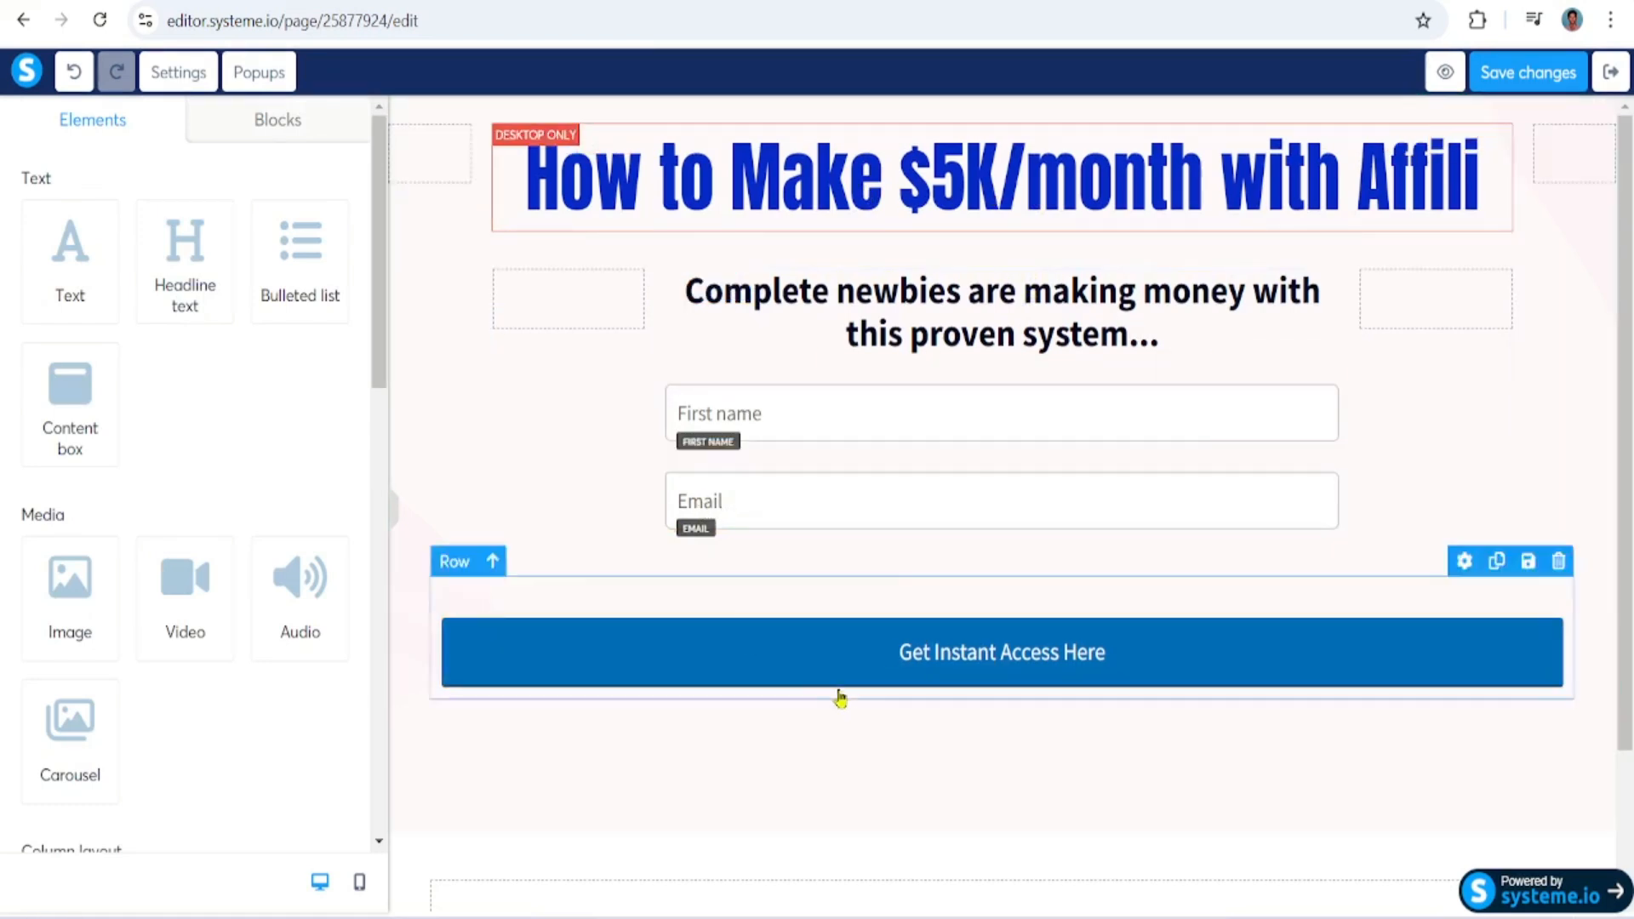
left_click(909, 652)
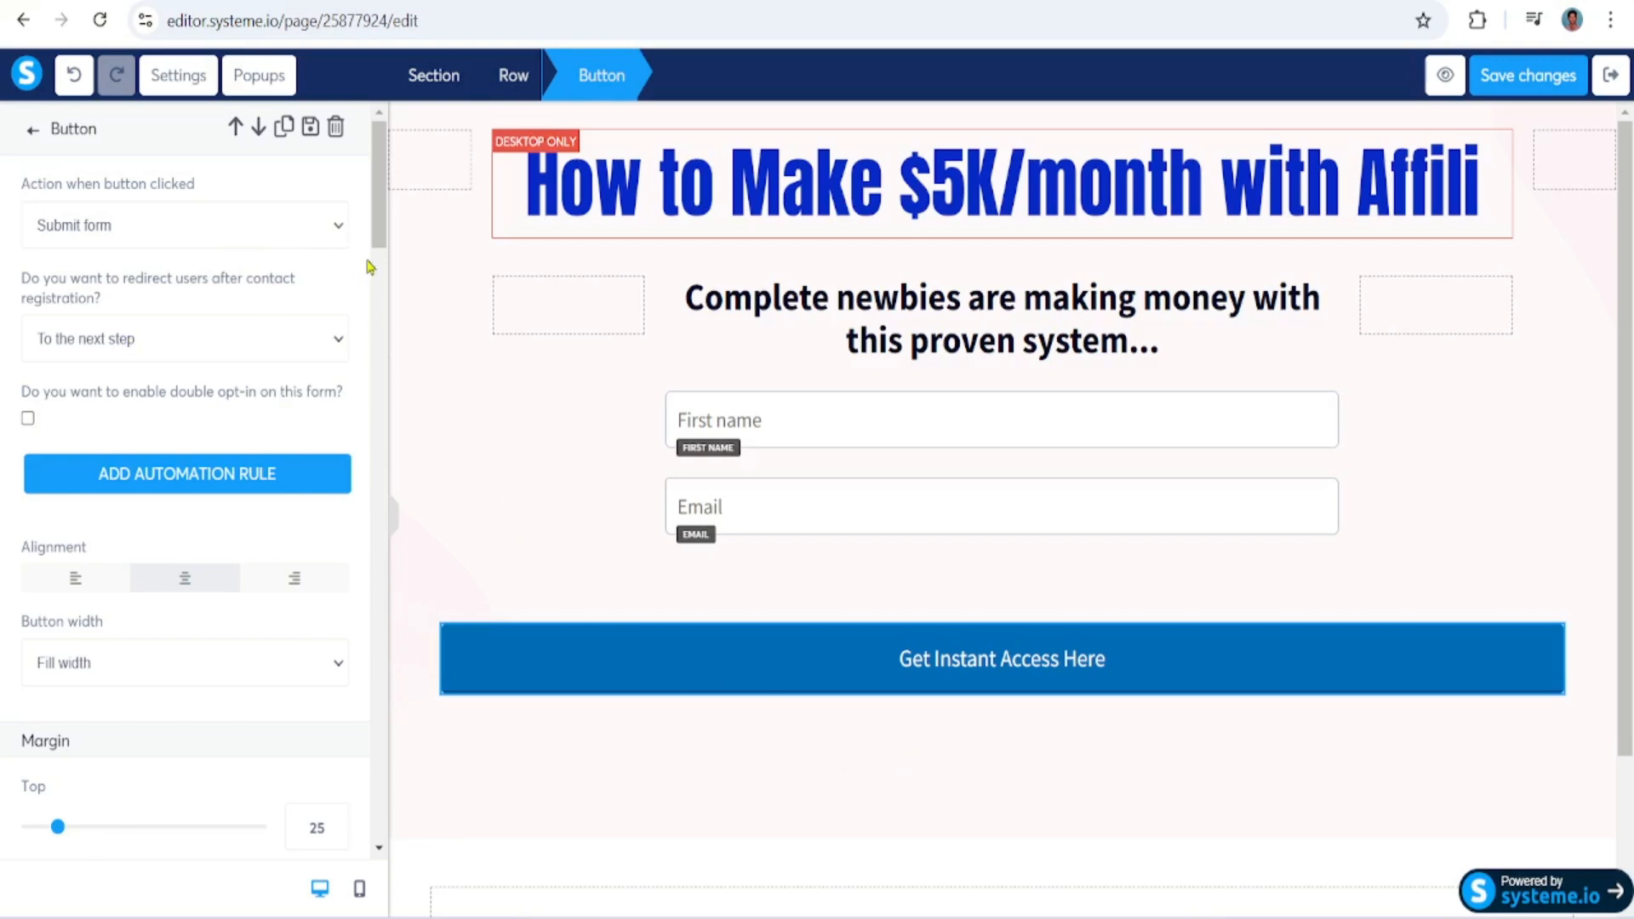
left_click(336, 346)
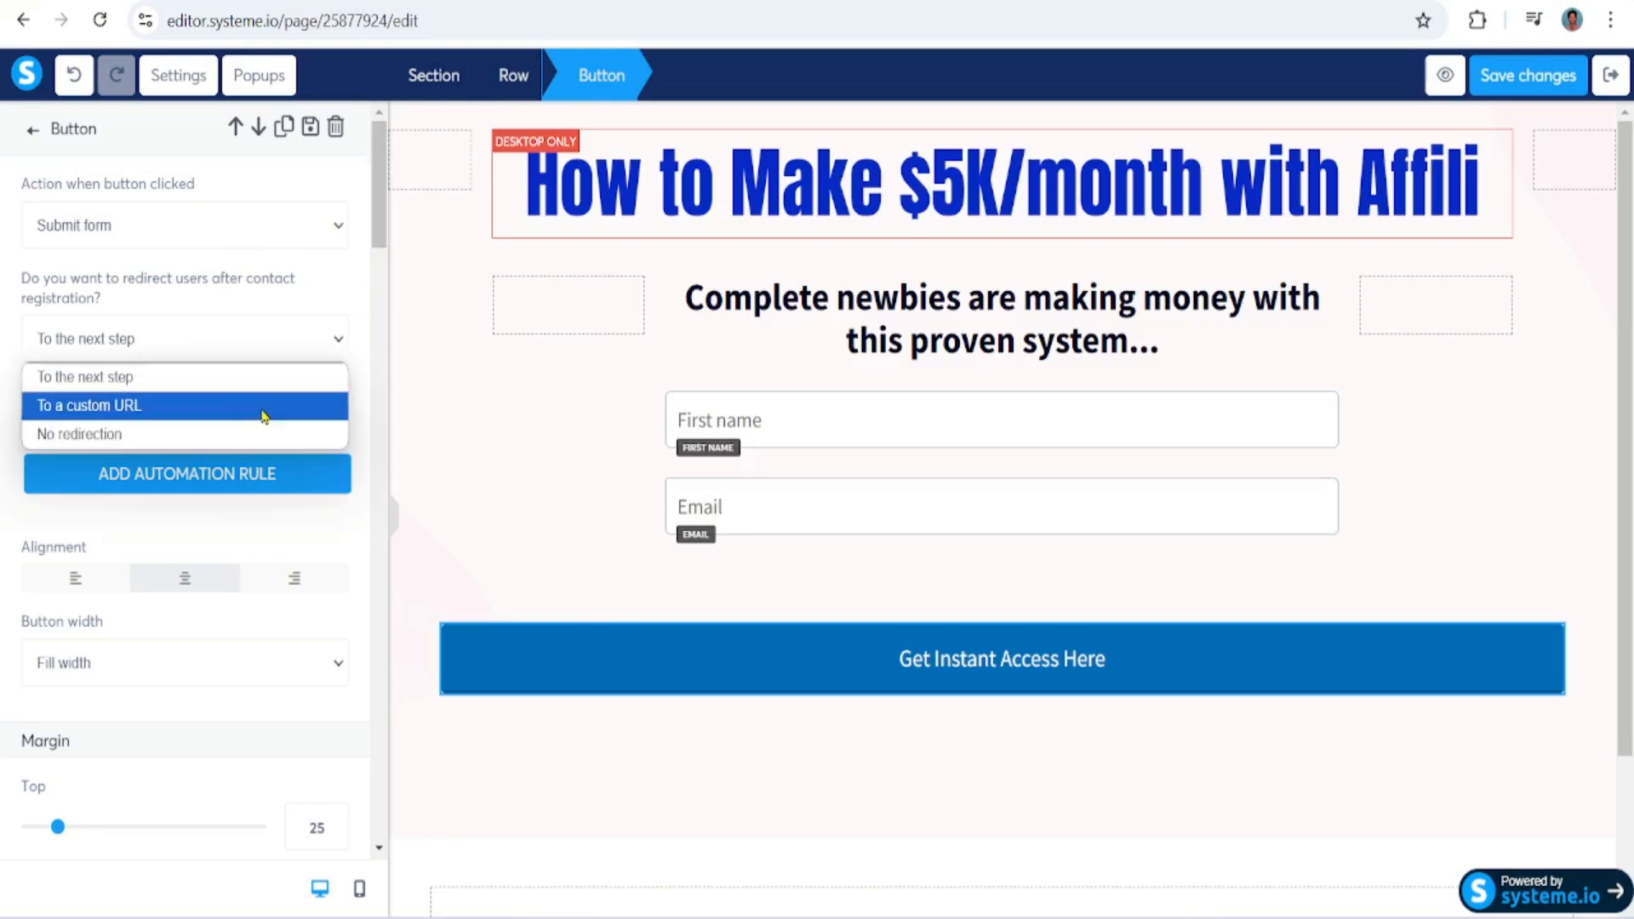
left_click(339, 341)
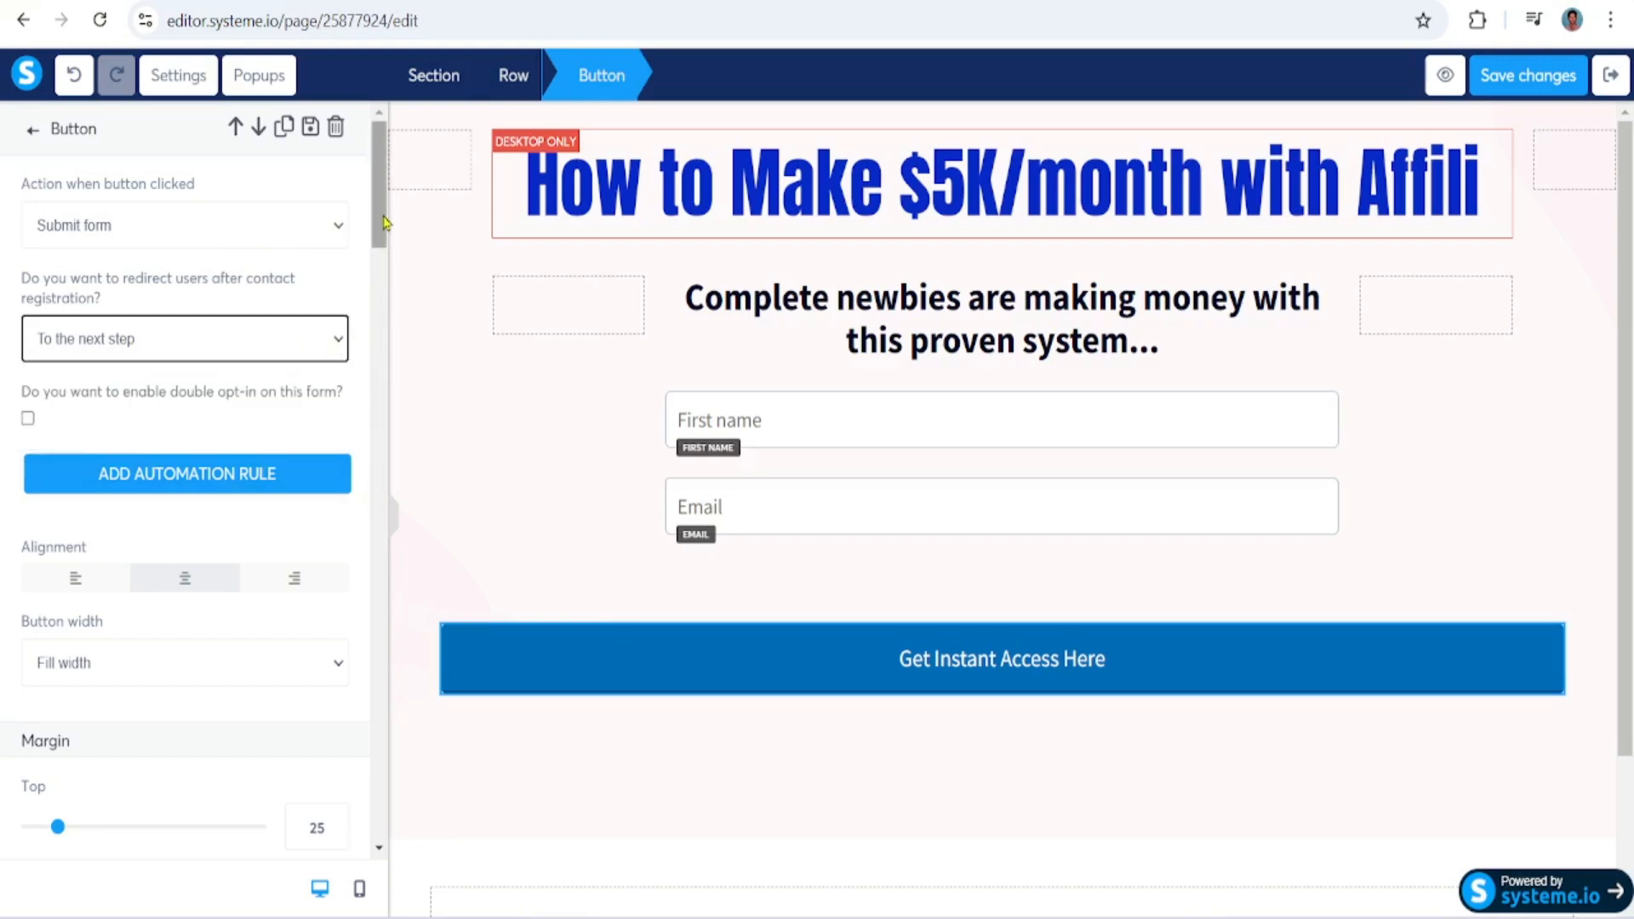
mouse_move(384, 209)
left_mouse_down()
mouse_move(395, 804)
mouse_move(380, 220)
left_mouse_up()
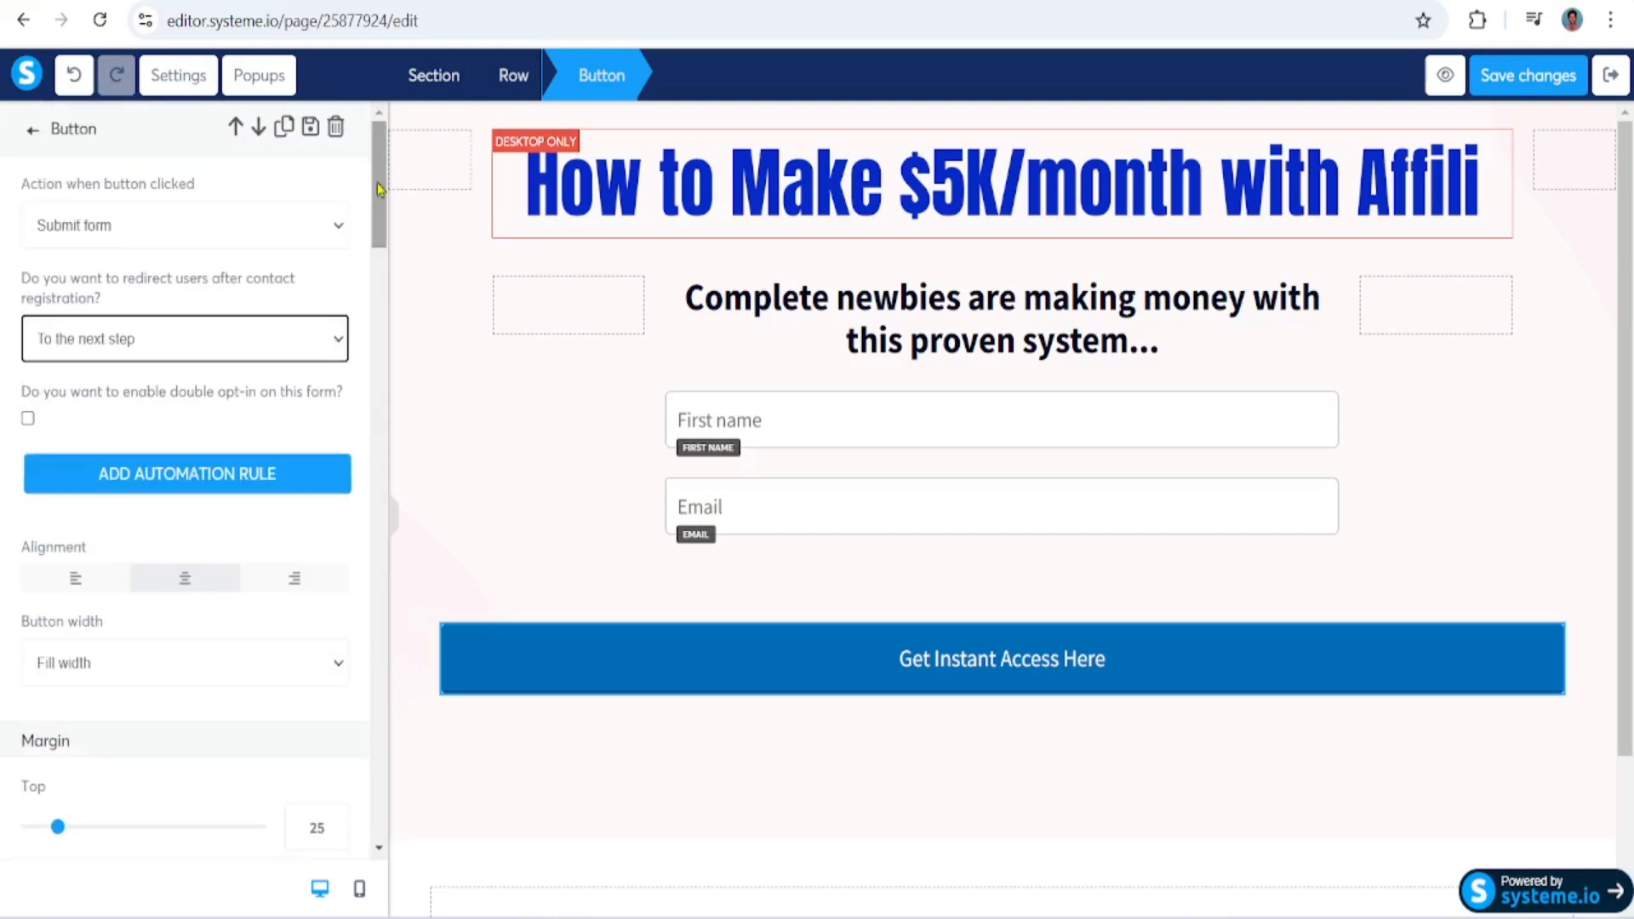
Step: Complete the headline so it reads "How to Make $5K/month with Affiliate Marketing" and save the page changes
left_click(1490, 81)
left_click(1473, 193)
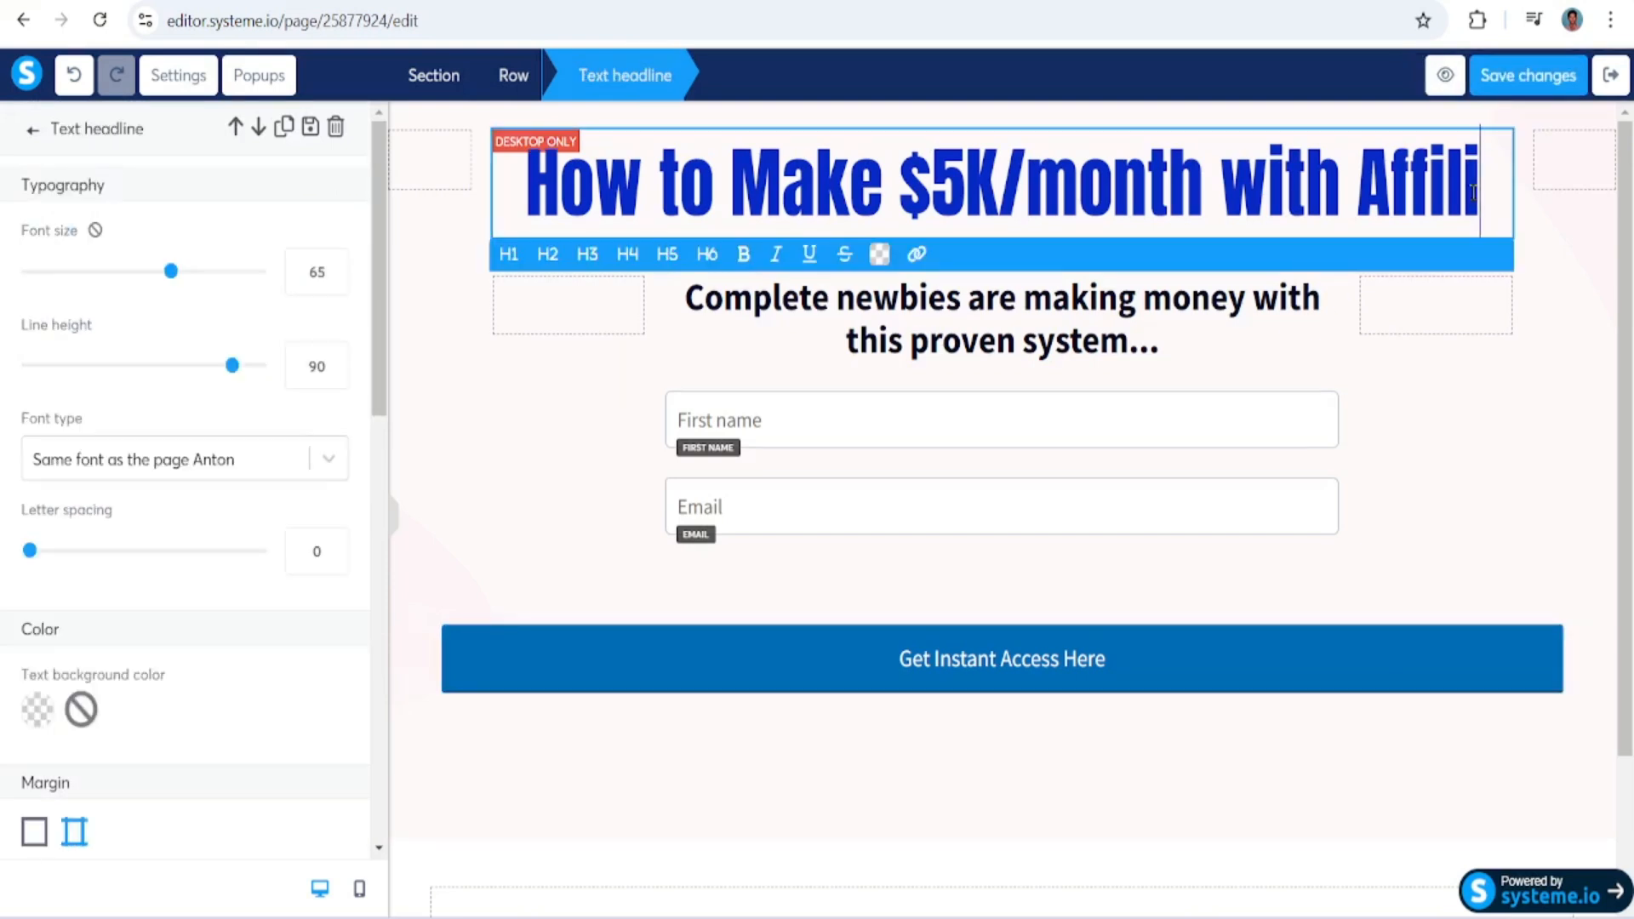
type("a")
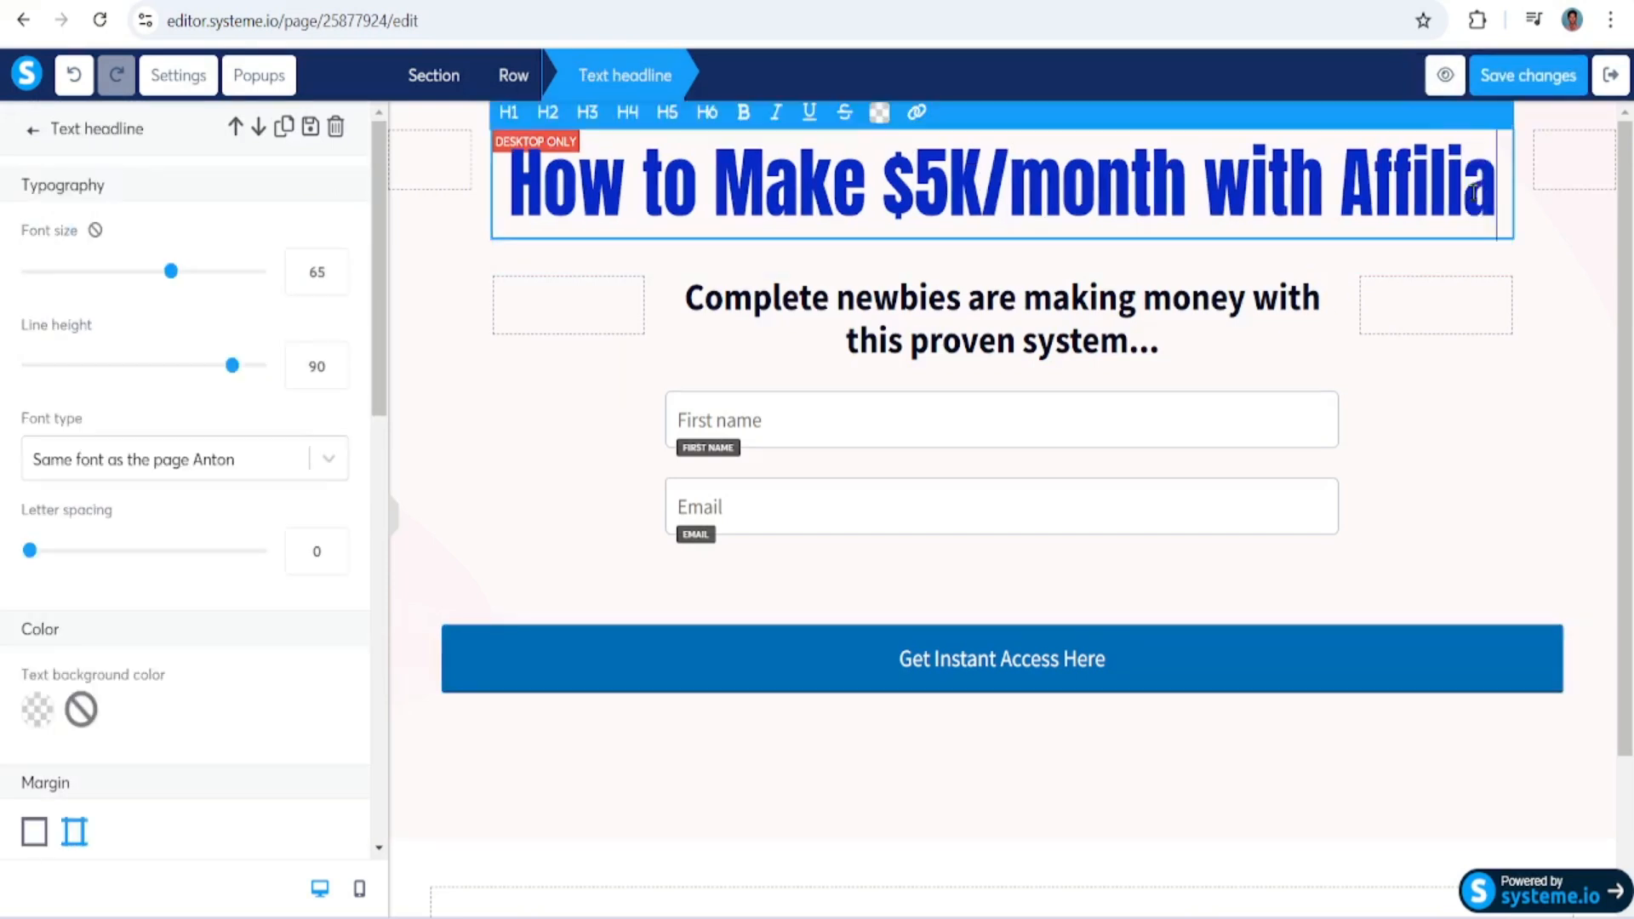
type("te Marketing")
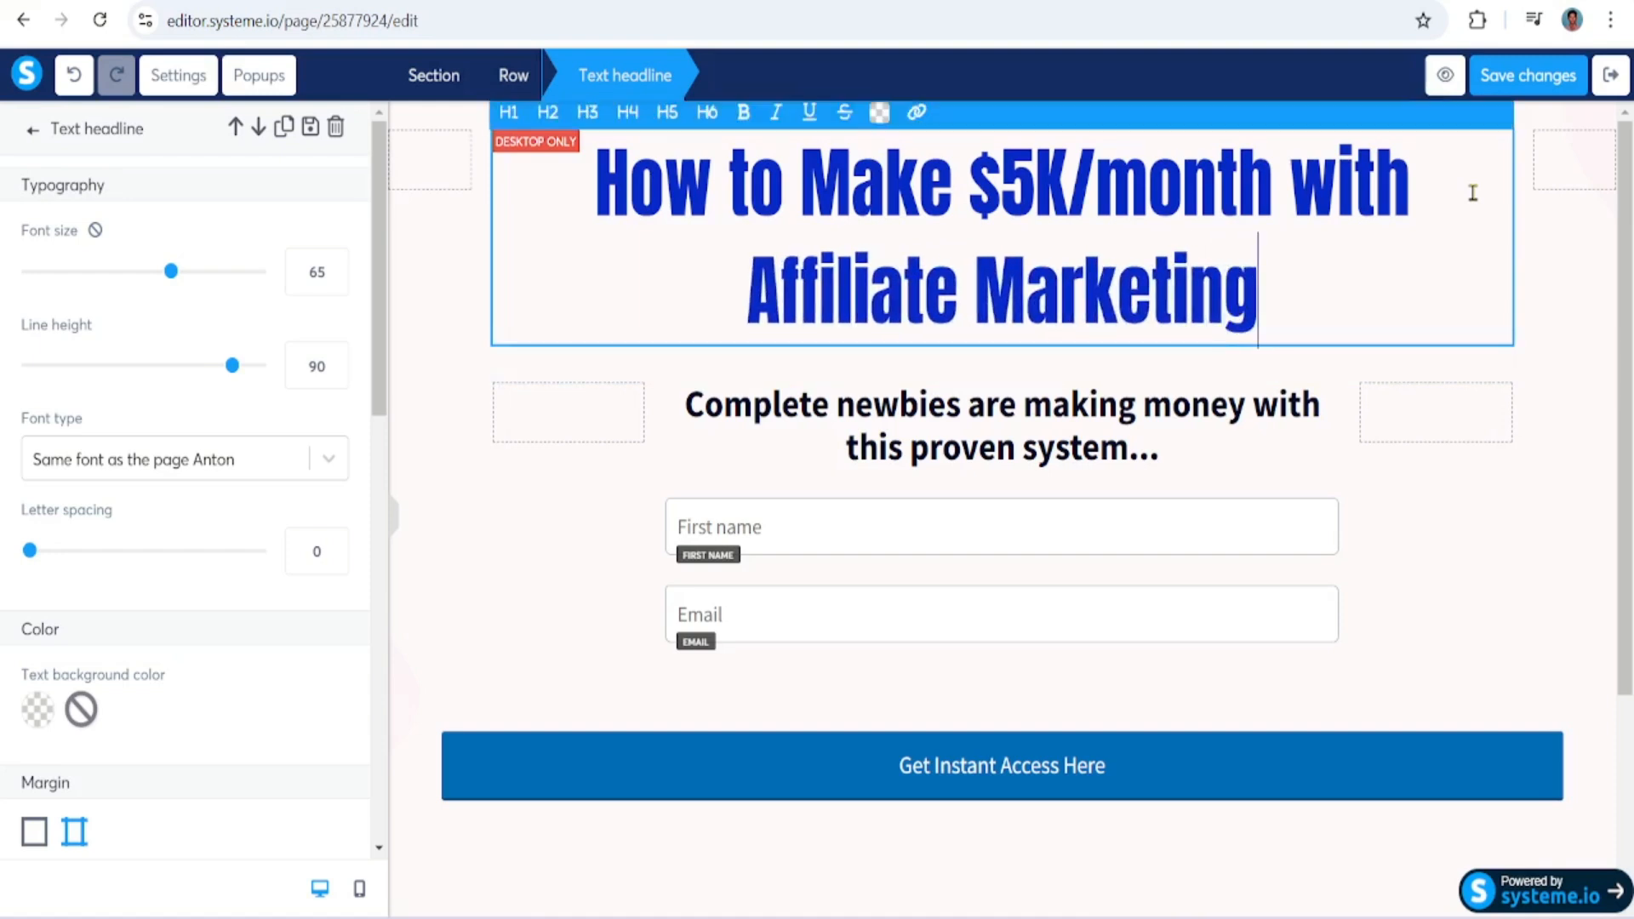
left_click(1433, 542)
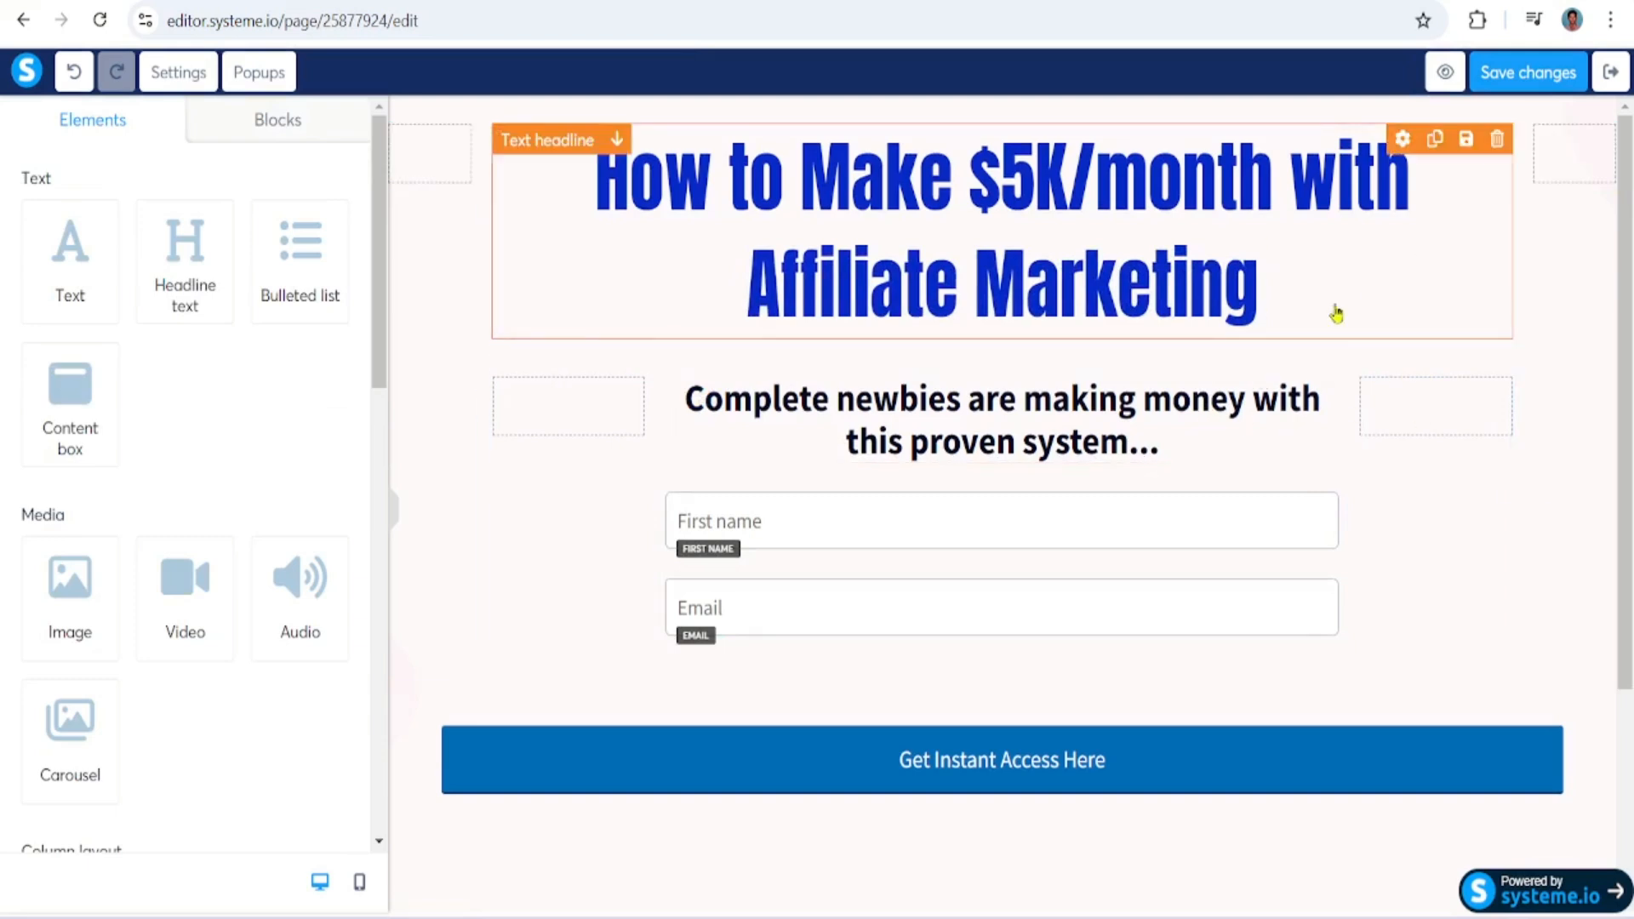
left_click(1530, 84)
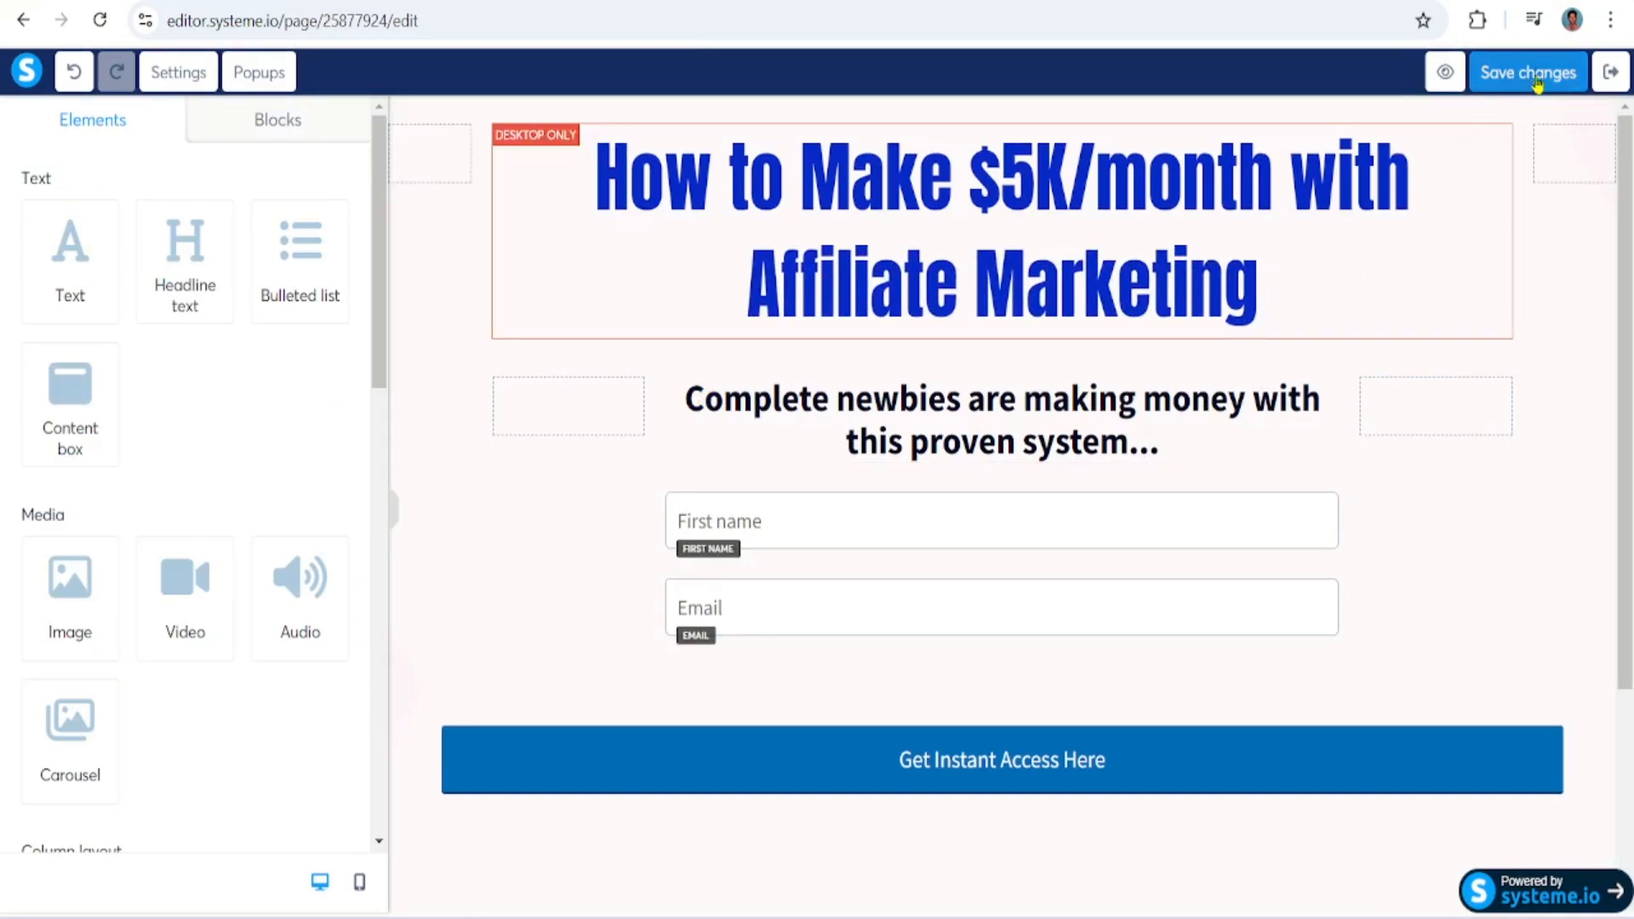